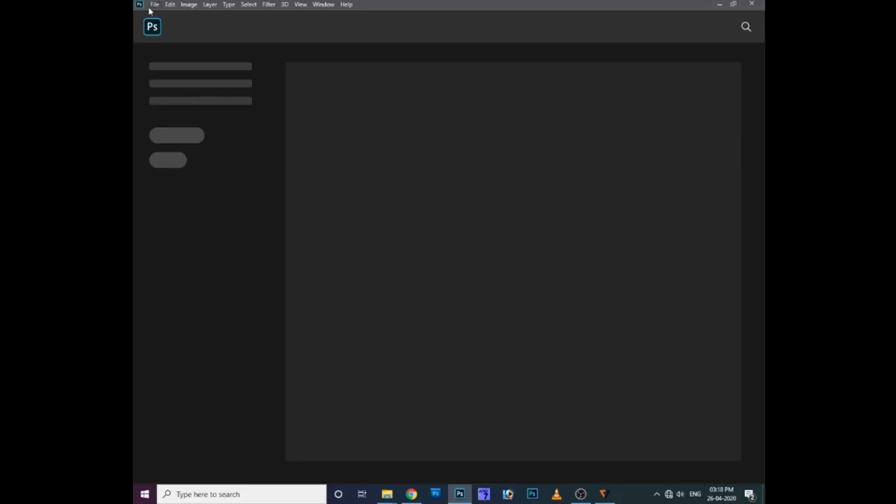
Step: Open the woman's portrait and the asBO735 stormy sky image together as two documents
{"action": "left_click", "coordinate": [150, 5]}
{"action": "left_click", "coordinate": [161, 24]}
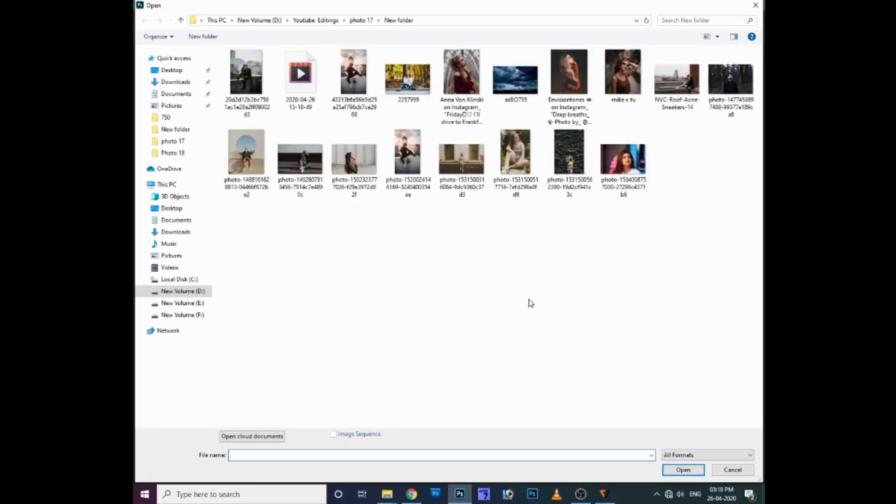
{"action": "left_click", "coordinate": [364, 193]}
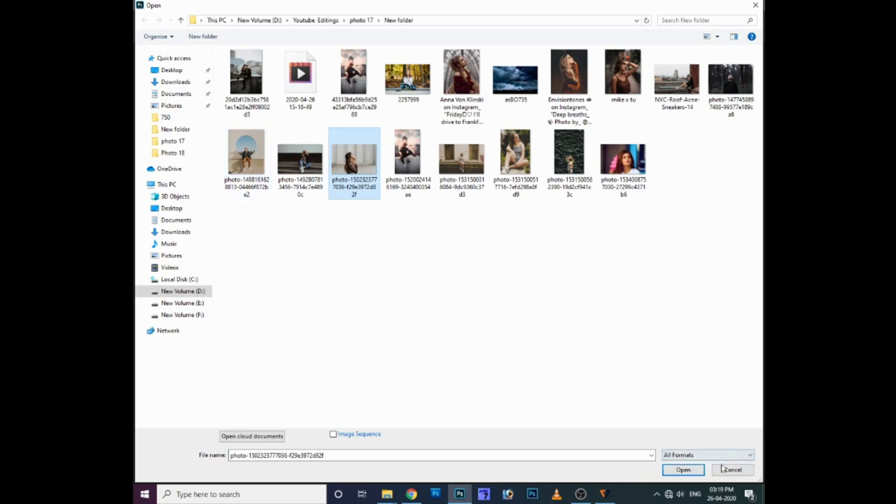
{"action": "left_click", "coordinate": [516, 79], "text": "ctrl"}
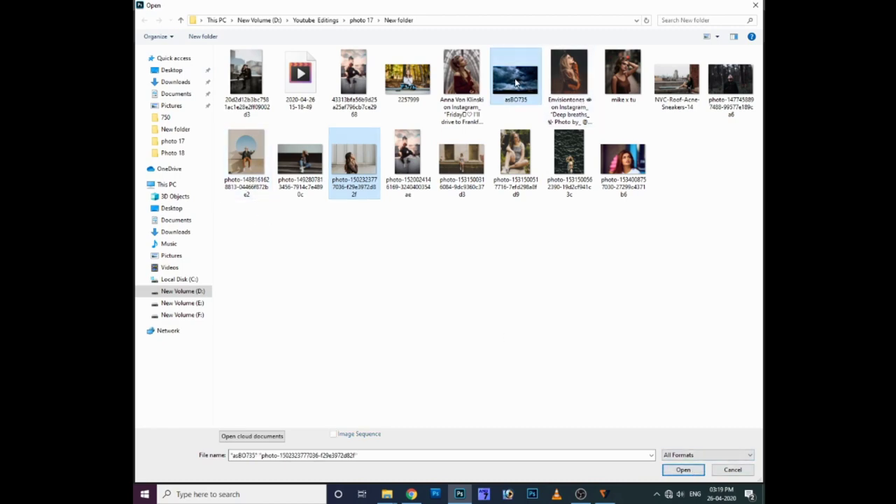
{"action": "left_click", "coordinate": [684, 470]}
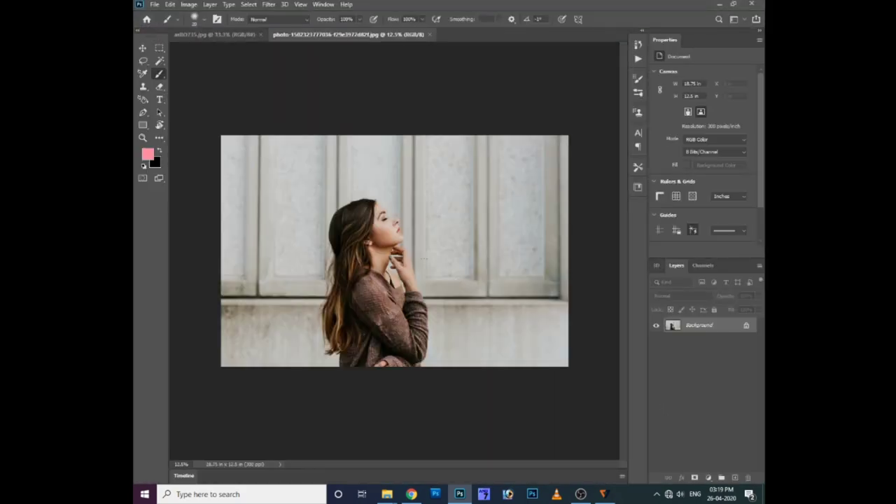
Step: Try a Quick Selection of her face, neck and hand down to the fingers, then deselect
{"action": "scroll", "coordinate": [430, 260], "scroll_direction": "up", "scroll_amount": 1}
{"action": "scroll", "coordinate": [430, 261], "scroll_direction": "down", "scroll_amount": 1}
{"action": "scroll", "coordinate": [430, 255], "scroll_direction": "up", "scroll_amount": 2}
{"action": "scroll", "coordinate": [429, 255], "scroll_direction": "up", "scroll_amount": 1}
{"action": "scroll", "coordinate": [406, 224], "scroll_direction": "up", "scroll_amount": 1}
{"action": "key", "text": "w"}
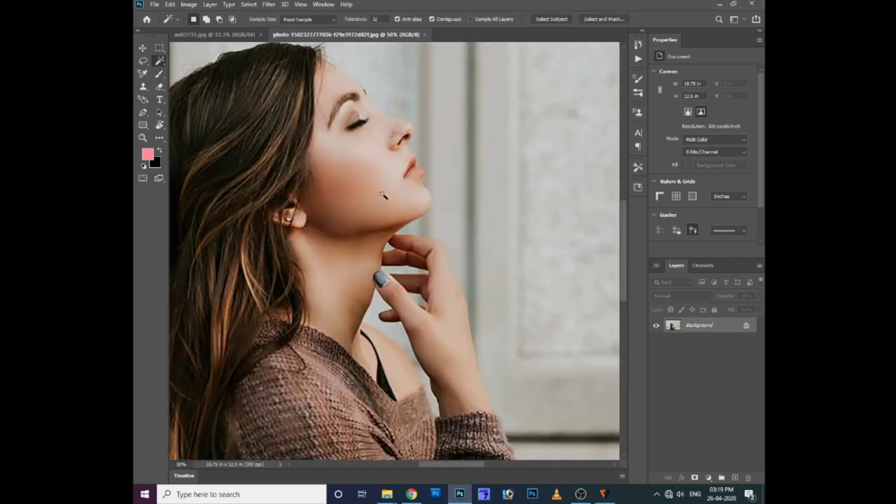
{"action": "right_click", "coordinate": [158, 61]}
{"action": "left_click", "coordinate": [200, 70]}
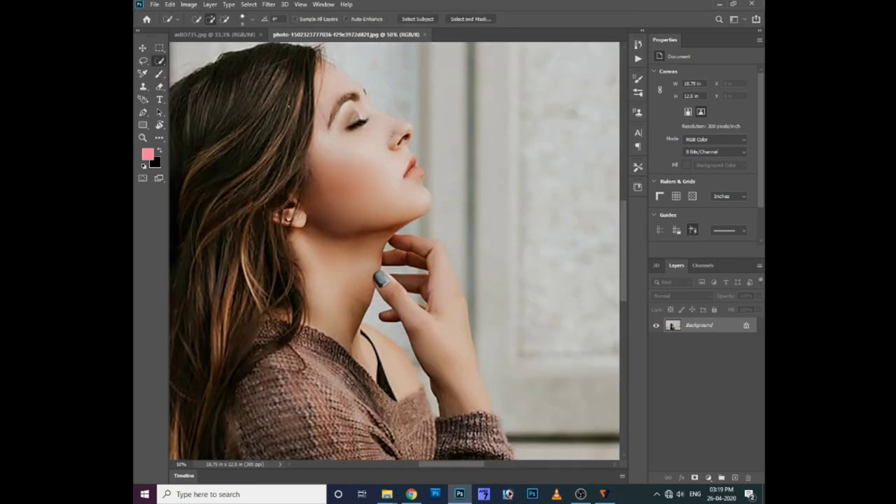
{"action": "left_click_drag", "start_coordinate": [294, 108], "coordinate": [405, 126]}
{"action": "mouse_move", "coordinate": [405, 126]}
{"action": "left_mouse_down"}
{"action": "mouse_move", "coordinate": [419, 245]}
{"action": "mouse_move", "coordinate": [455, 319]}
{"action": "left_mouse_up"}
{"action": "key", "text": "ctrl+d"}
Step: At 100% zoom, start a Pen path at the hairline, curving over the brow and nose tip
{"action": "key", "text": "p"}
{"action": "key", "text": "ctrl+plus"}
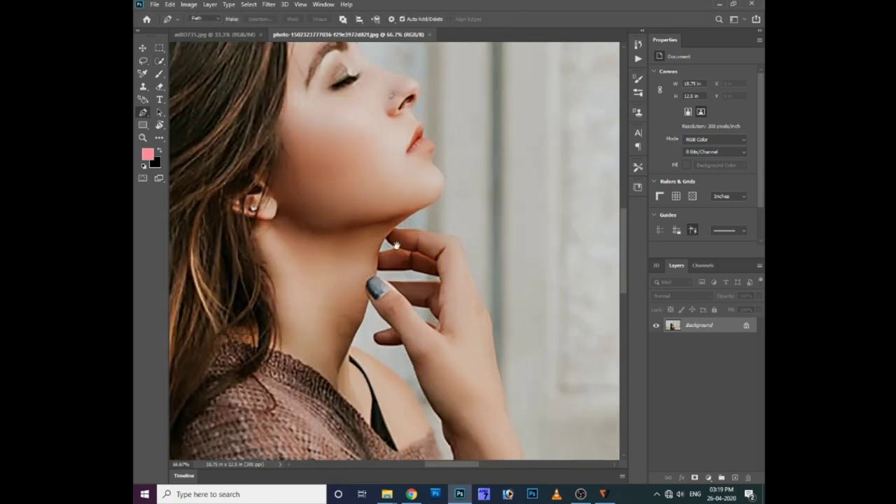
{"action": "scroll", "coordinate": [416, 220], "scroll_direction": "up", "scroll_amount": 5}
{"action": "key", "text": "ctrl+plus"}
{"action": "left_click", "coordinate": [379, 234]}
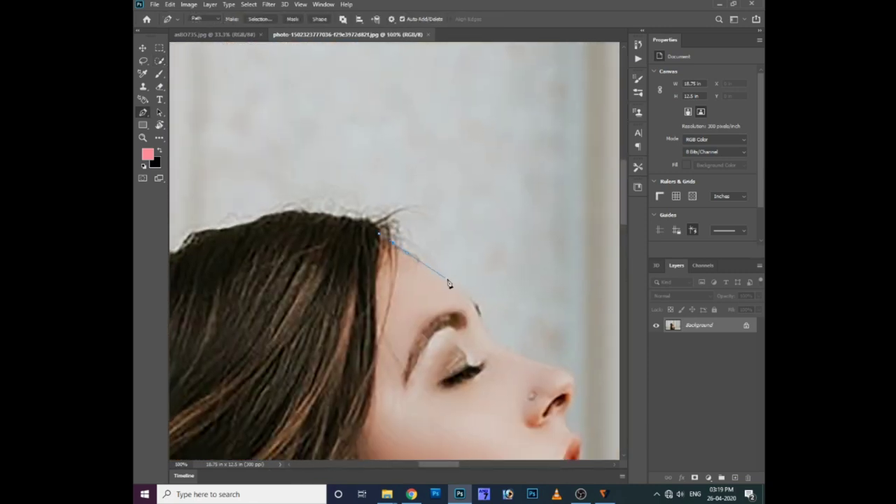
{"action": "left_click", "coordinate": [497, 346]}
{"action": "left_click_drag", "start_coordinate": [511, 326], "coordinate": [440, 228]}
{"action": "left_click_drag", "start_coordinate": [503, 290], "coordinate": [497, 305]}
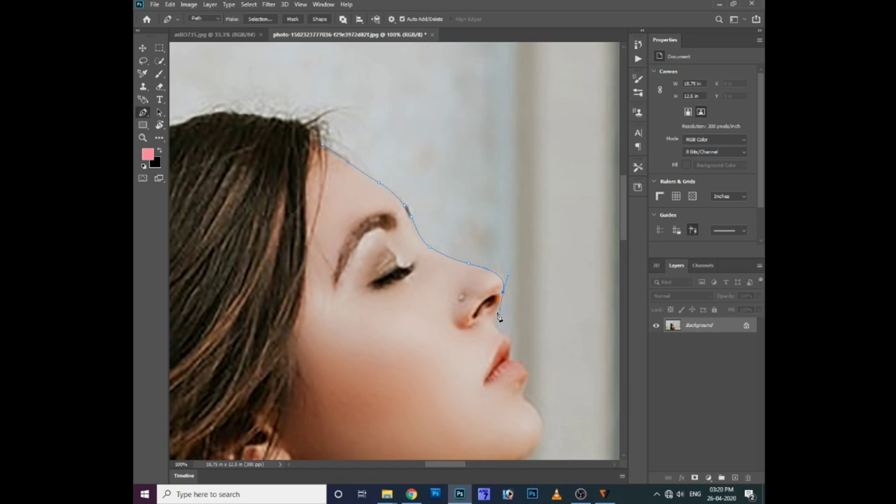
Step: Continue the Pen path under the nostril, over the upper lip and below the lips
{"action": "scroll", "coordinate": [490, 323], "scroll_direction": "down", "scroll_amount": 2}
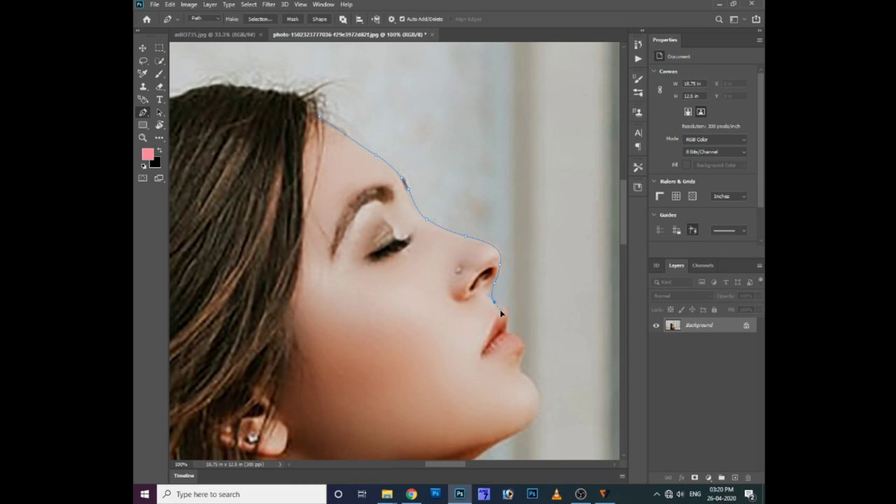
{"action": "left_click", "coordinate": [494, 303]}
{"action": "left_click", "coordinate": [506, 313]}
{"action": "scroll", "coordinate": [544, 390], "scroll_direction": "down", "scroll_amount": 1}
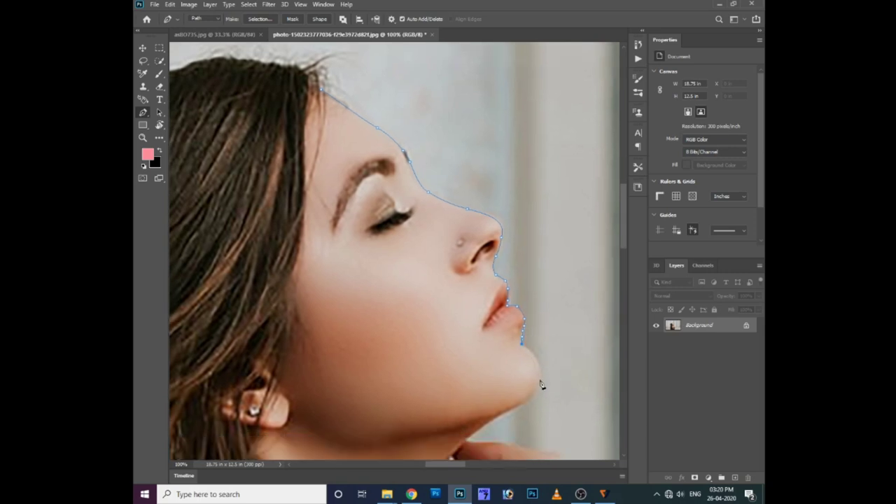
{"action": "left_click", "coordinate": [539, 380]}
{"action": "scroll", "coordinate": [553, 368], "scroll_direction": "down", "scroll_amount": 2}
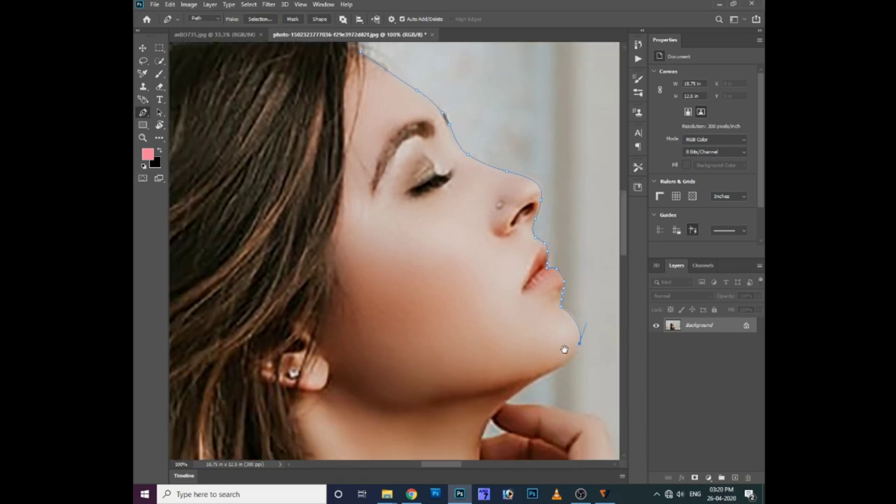
{"action": "scroll", "coordinate": [496, 305], "scroll_direction": "down", "scroll_amount": 2}
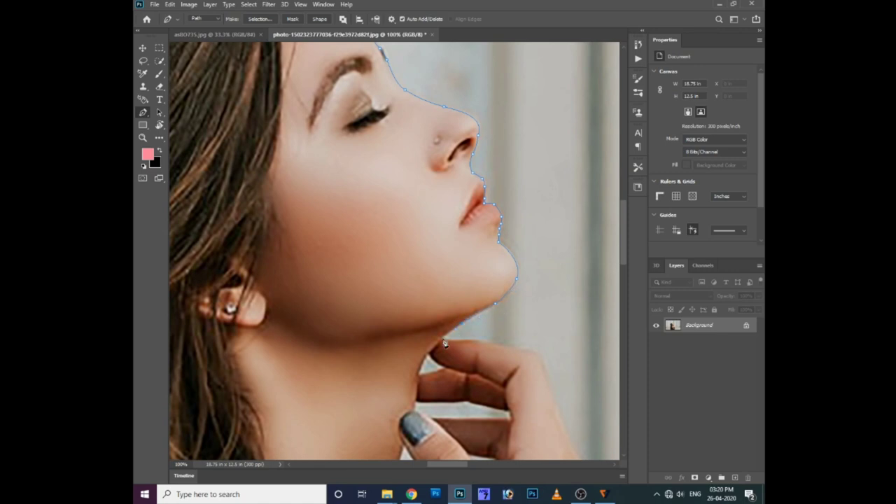
Step: Extend the Pen path along the hand's edge to the sweater cuff
{"action": "left_click_drag", "start_coordinate": [537, 361], "coordinate": [475, 276]}
{"action": "left_click", "coordinate": [502, 341]}
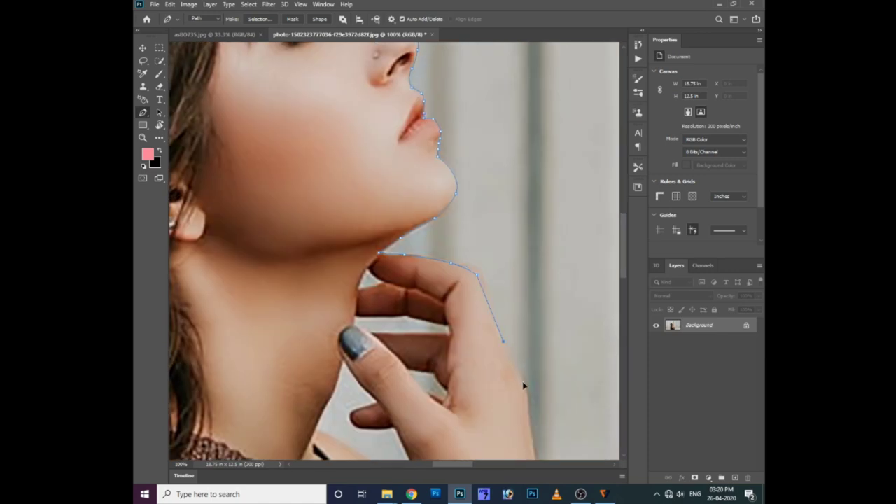
{"action": "left_click", "coordinate": [520, 378]}
{"action": "scroll", "coordinate": [510, 355], "scroll_direction": "down", "scroll_amount": 3}
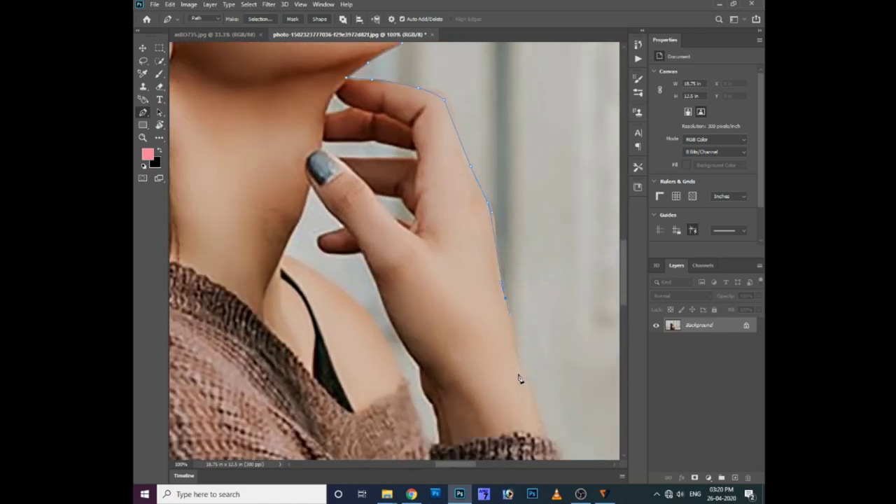
{"action": "left_click_drag", "start_coordinate": [548, 434], "coordinate": [445, 201]}
{"action": "left_click", "coordinate": [441, 199]}
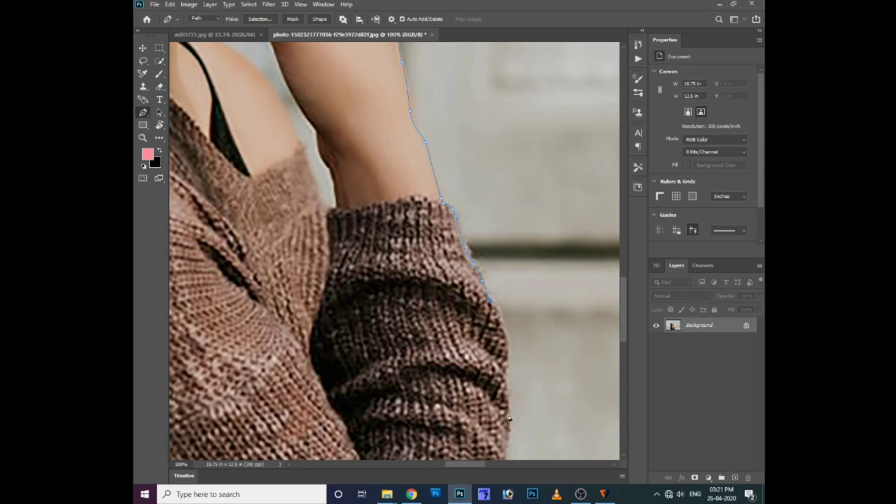
Step: Continue the path down the sweater sleeve's outer edge to the bottom of the photo
{"action": "left_click_drag", "start_coordinate": [467, 350], "coordinate": [463, 178]}
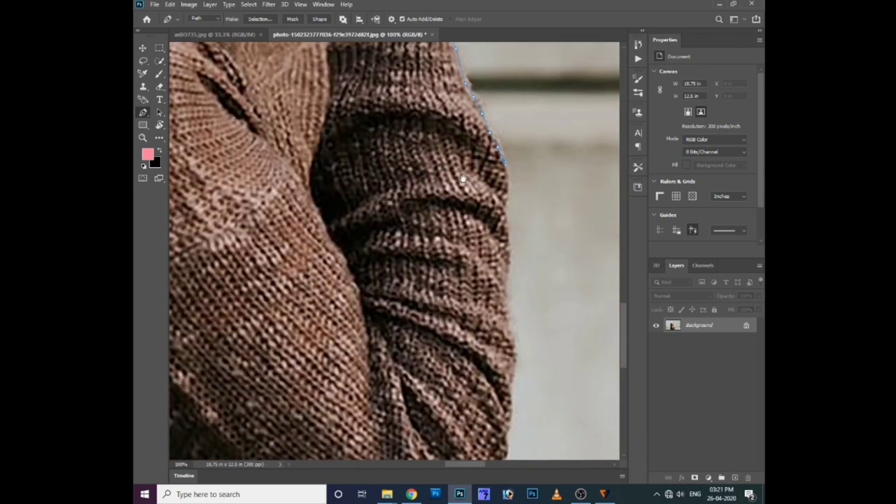
{"action": "left_click", "coordinate": [508, 197]}
{"action": "left_click", "coordinate": [507, 318]}
{"action": "left_click_drag", "start_coordinate": [499, 363], "coordinate": [506, 235]}
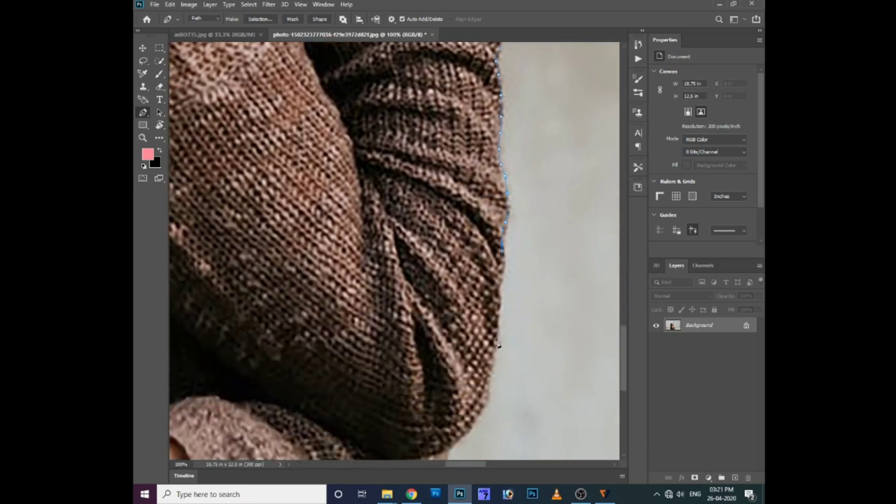
{"action": "left_click", "coordinate": [497, 342]}
{"action": "left_click_drag", "start_coordinate": [459, 425], "coordinate": [468, 268]}
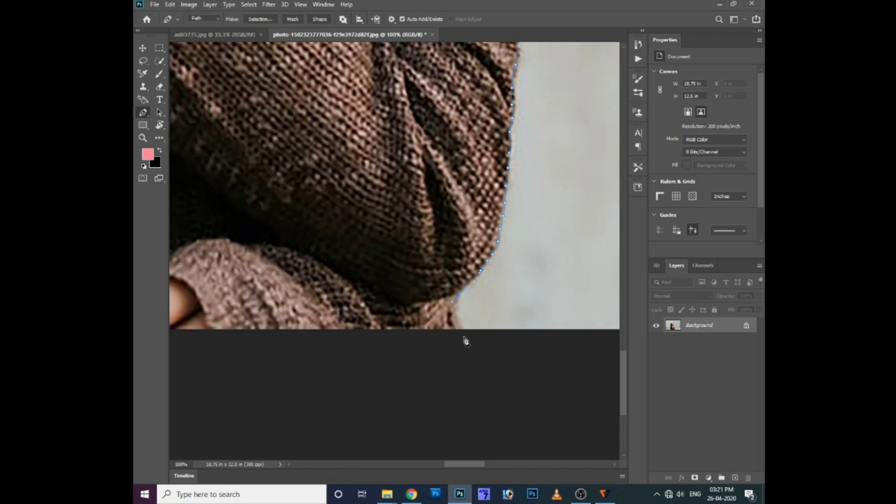
Step: Run the path past the photo's bottom edge and up to the hair ends
{"action": "scroll", "coordinate": [420, 347], "scroll_direction": "left", "scroll_amount": 3}
{"action": "scroll", "coordinate": [364, 353], "scroll_direction": "left", "scroll_amount": 3}
{"action": "scroll", "coordinate": [361, 351], "scroll_direction": "left", "scroll_amount": 3}
{"action": "scroll", "coordinate": [378, 350], "scroll_direction": "left", "scroll_amount": 3}
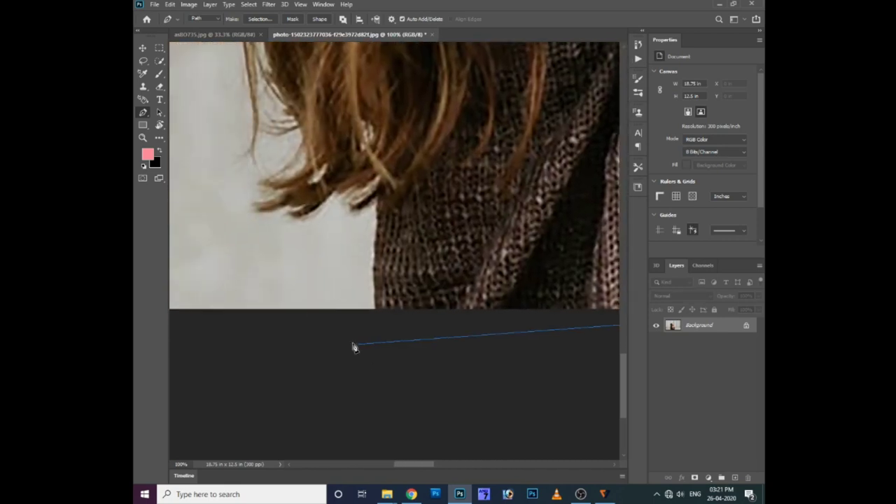
{"action": "scroll", "coordinate": [392, 287], "scroll_direction": "right", "scroll_amount": 3}
{"action": "scroll", "coordinate": [301, 283], "scroll_direction": "right", "scroll_amount": 3}
{"action": "scroll", "coordinate": [210, 280], "scroll_direction": "down", "scroll_amount": 1}
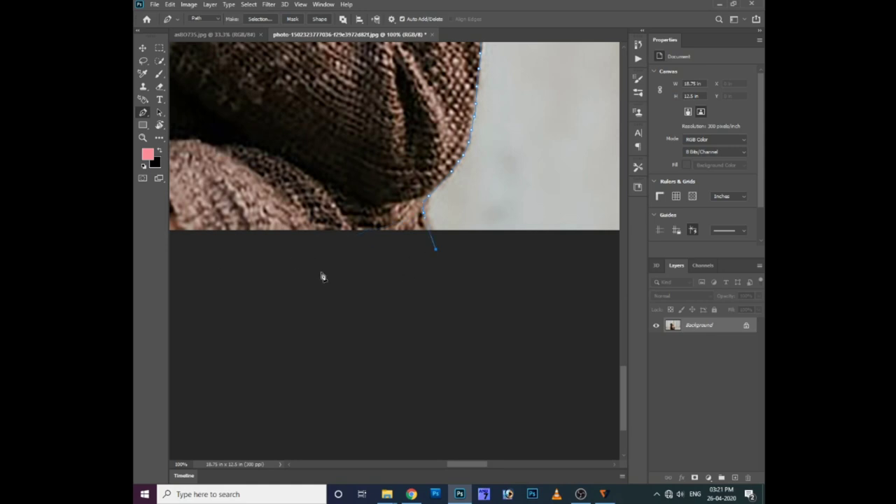
{"action": "scroll", "coordinate": [350, 266], "scroll_direction": "left", "scroll_amount": 3}
{"action": "scroll", "coordinate": [359, 258], "scroll_direction": "left", "scroll_amount": 3}
{"action": "left_click", "coordinate": [352, 298]}
{"action": "left_click", "coordinate": [361, 269]}
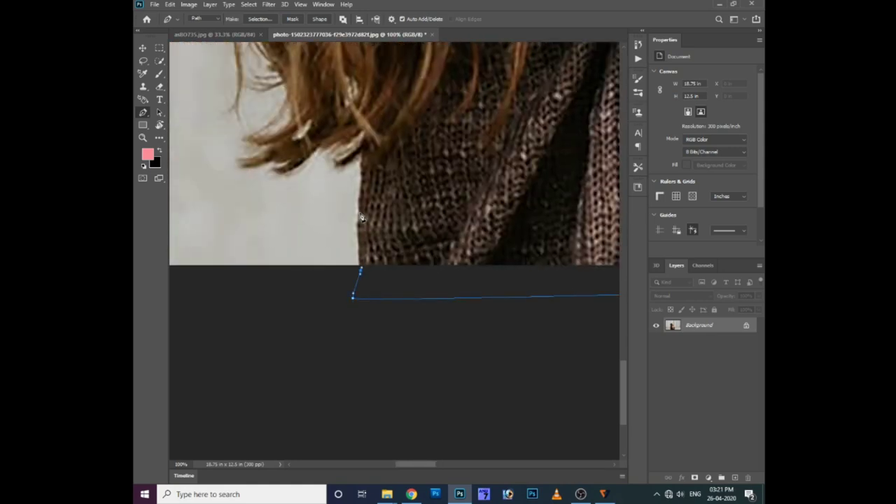
{"action": "scroll", "coordinate": [378, 203], "scroll_direction": "up", "scroll_amount": 3}
{"action": "left_click", "coordinate": [392, 261]}
{"action": "left_click", "coordinate": [391, 237]}
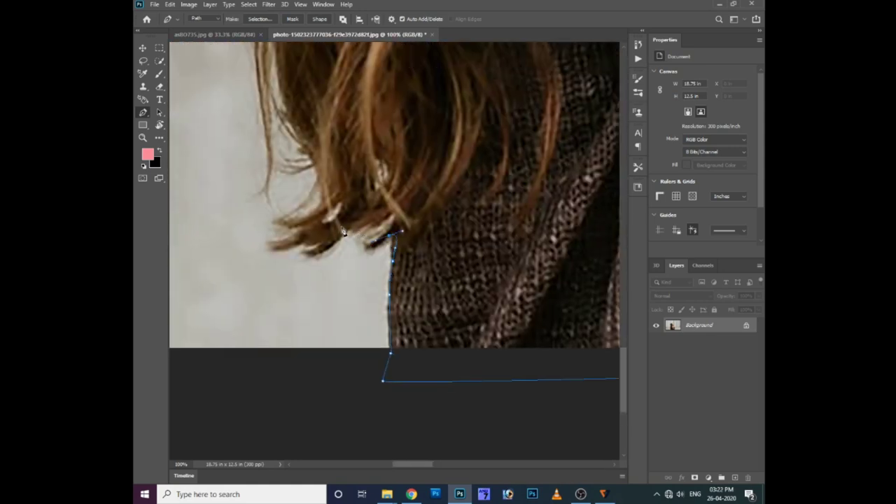
{"action": "left_click", "coordinate": [366, 240]}
Step: Carry the path up the back of her hair and over the crown toward the forehead
{"action": "scroll", "coordinate": [309, 149], "scroll_direction": "up", "scroll_amount": 3}
{"action": "scroll", "coordinate": [308, 150], "scroll_direction": "left", "scroll_amount": 2}
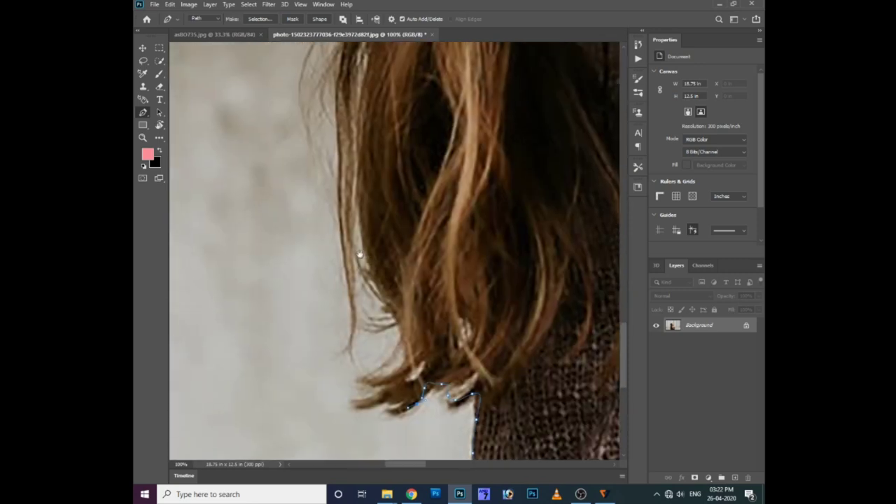
{"action": "scroll", "coordinate": [355, 158], "scroll_direction": "up", "scroll_amount": 3}
{"action": "scroll", "coordinate": [360, 217], "scroll_direction": "up", "scroll_amount": 3}
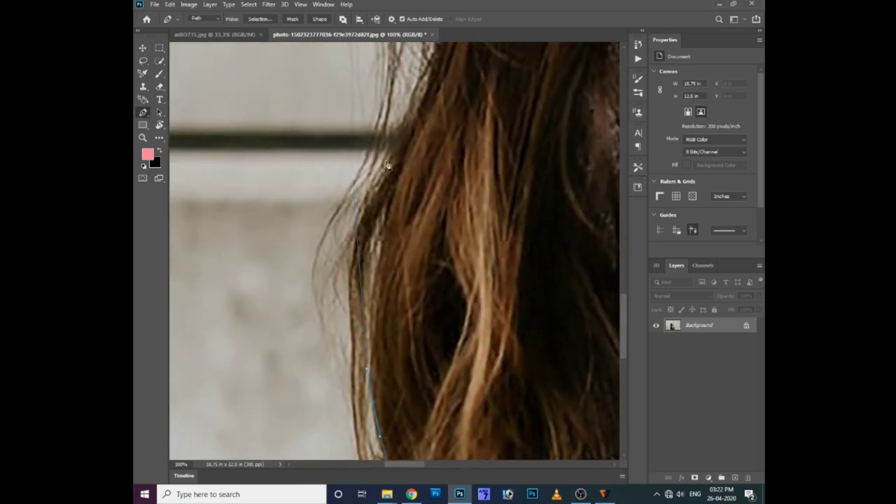
{"action": "left_click", "coordinate": [398, 138]}
{"action": "scroll", "coordinate": [415, 163], "scroll_direction": "up", "scroll_amount": 3}
{"action": "left_click", "coordinate": [434, 189]}
{"action": "scroll", "coordinate": [428, 161], "scroll_direction": "up", "scroll_amount": 3}
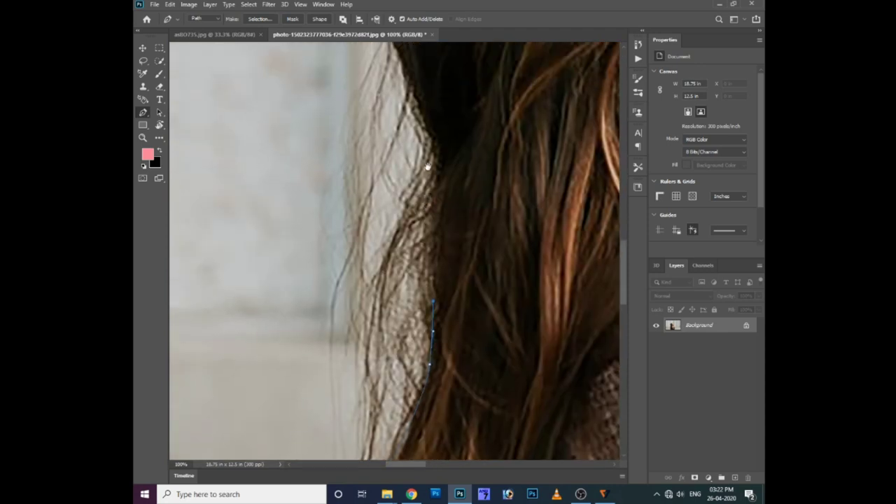
{"action": "left_click", "coordinate": [437, 171]}
{"action": "scroll", "coordinate": [422, 95], "scroll_direction": "up", "scroll_amount": 6}
{"action": "scroll", "coordinate": [422, 96], "scroll_direction": "left", "scroll_amount": 2}
{"action": "left_click_drag", "start_coordinate": [435, 187], "coordinate": [445, 110]}
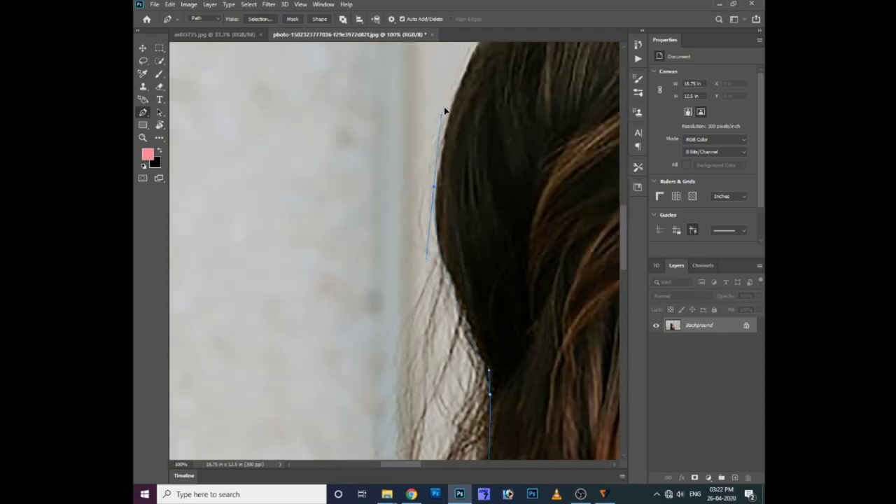
{"action": "scroll", "coordinate": [392, 140], "scroll_direction": "right", "scroll_amount": 5}
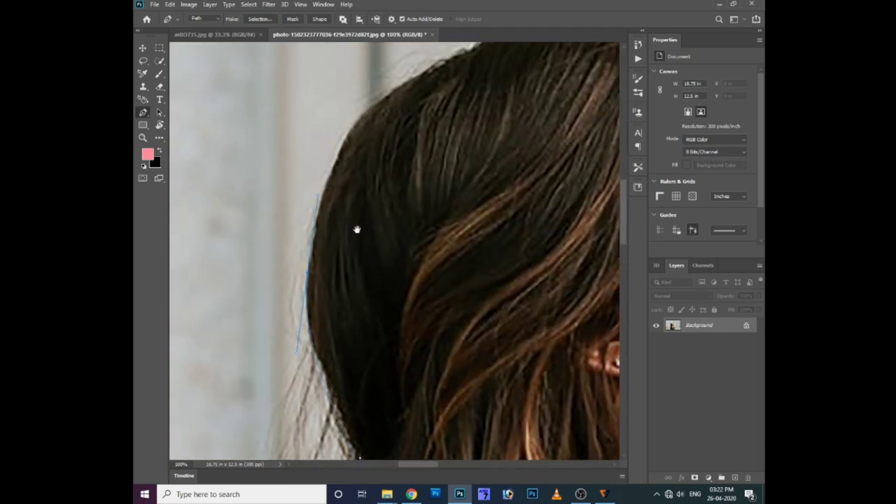
{"action": "scroll", "coordinate": [356, 230], "scroll_direction": "up", "scroll_amount": 5}
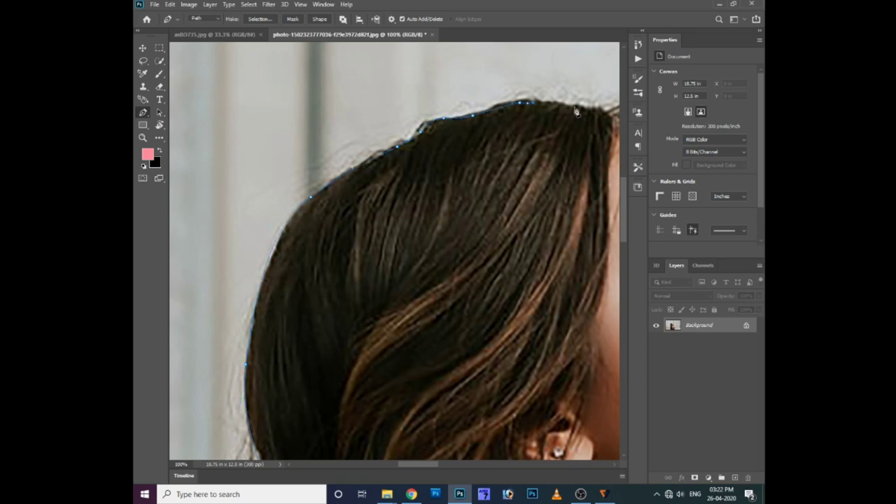
{"action": "scroll", "coordinate": [588, 116], "scroll_direction": "right", "scroll_amount": 3}
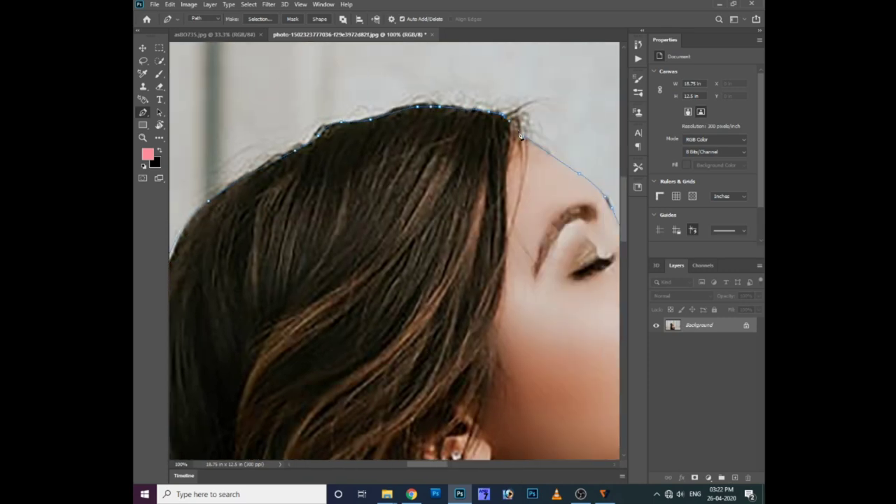
Step: Turn the path into a 2 px feathered selection and add a layer mask from it
{"action": "key", "text": "shift+F6"}
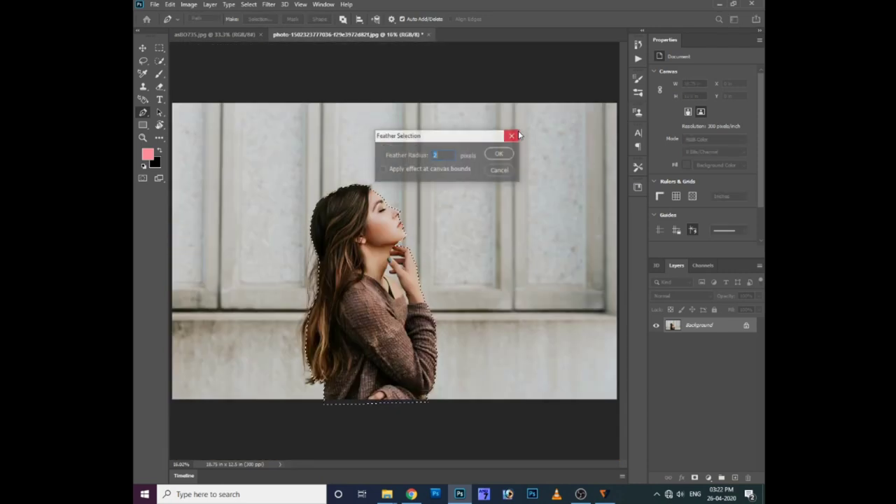
{"action": "left_click", "coordinate": [500, 154]}
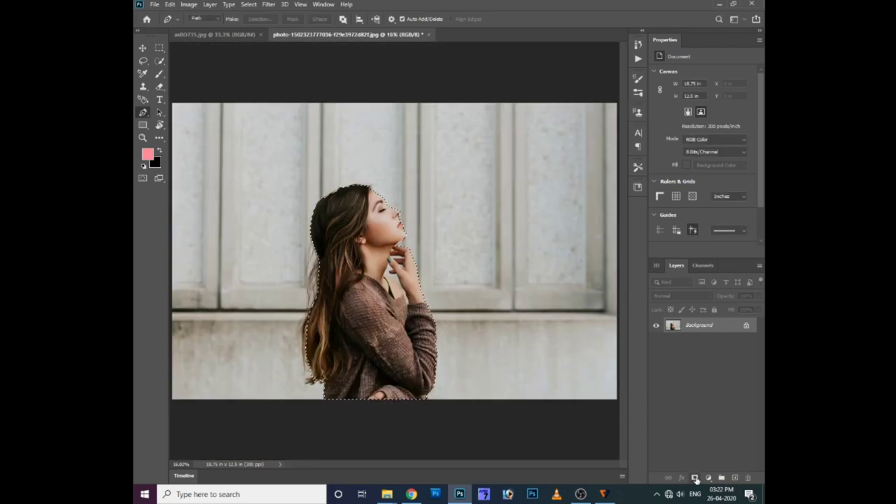
{"action": "left_click", "coordinate": [695, 478]}
Step: Duplicate the masked layer as Layer 0 copy and delete Layer 0's mask to restore the full photo
{"action": "key", "text": "ctrl+j"}
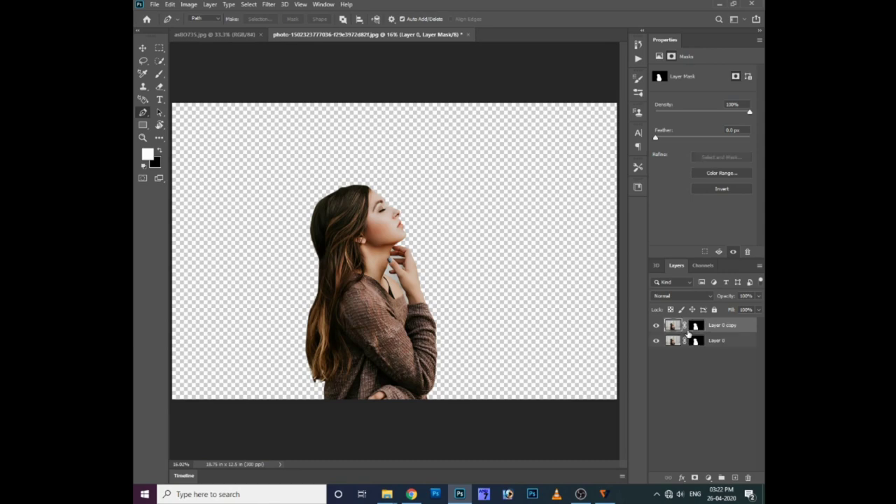
{"action": "left_click", "coordinate": [695, 341]}
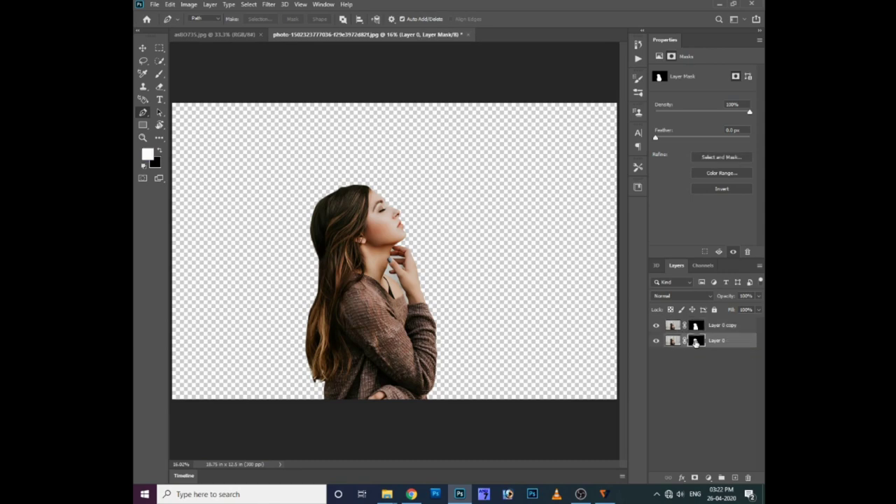
{"action": "key", "text": "b"}
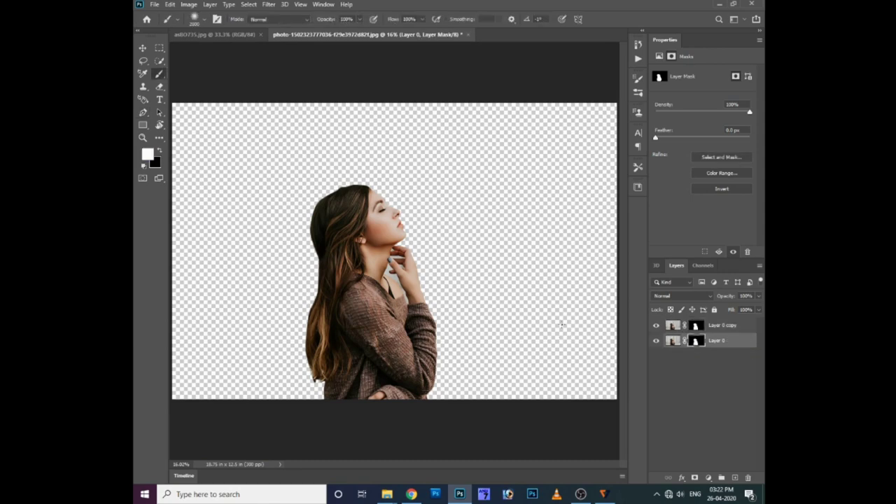
{"action": "mouse_move", "coordinate": [540, 180]}
{"action": "left_mouse_down"}
{"action": "mouse_move", "coordinate": [470, 130]}
{"action": "mouse_move", "coordinate": [179, 270]}
{"action": "mouse_move", "coordinate": [580, 210]}
{"action": "left_mouse_up"}
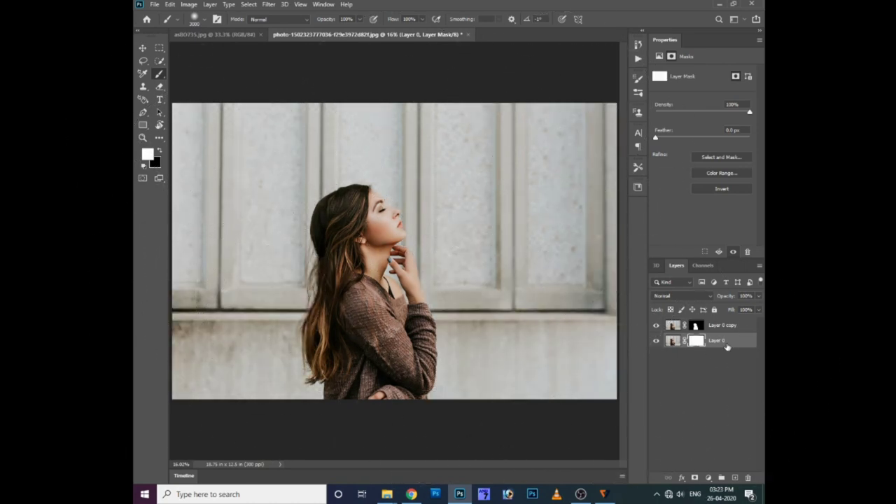
{"action": "left_click", "coordinate": [446, 189]}
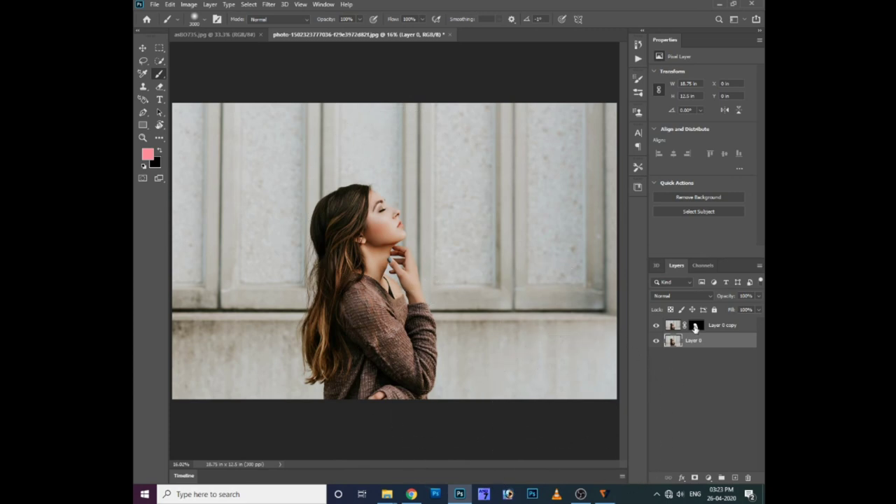
Step: Open Select and Mask on the cut-out layer's mask, then exit it
{"action": "right_click", "coordinate": [695, 327]}
{"action": "left_click", "coordinate": [697, 400]}
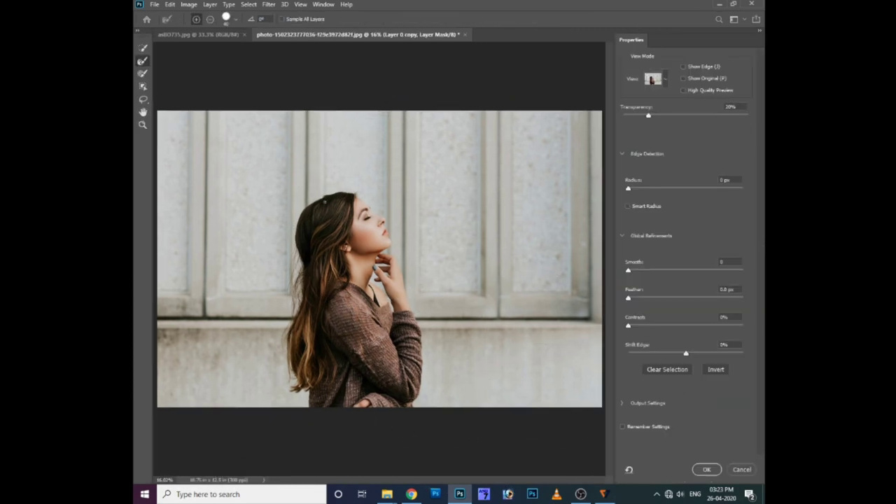
{"action": "key", "text": "ctrl+plus"}
{"action": "left_click", "coordinate": [742, 470]}
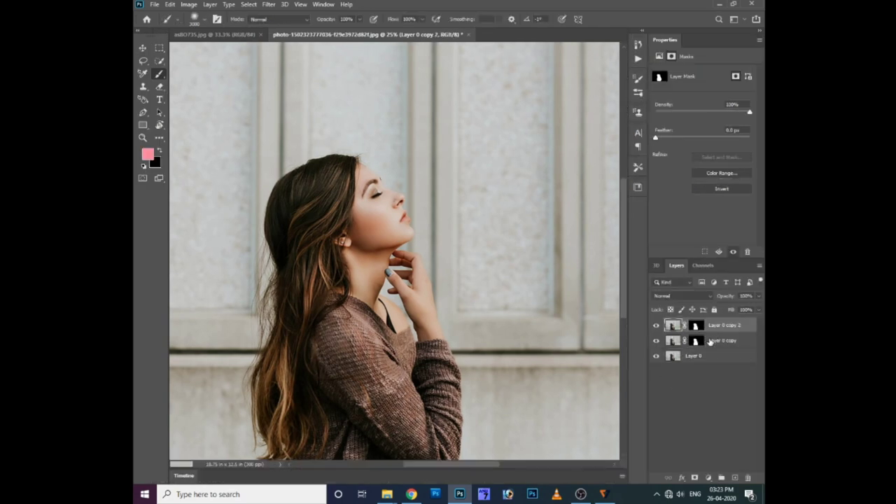
Step: Add a black-filled Layer 0 copy 2 beneath the cut-out and select Layer 0 copy's mask
{"action": "left_click_drag", "start_coordinate": [710, 341], "coordinate": [710, 324]}
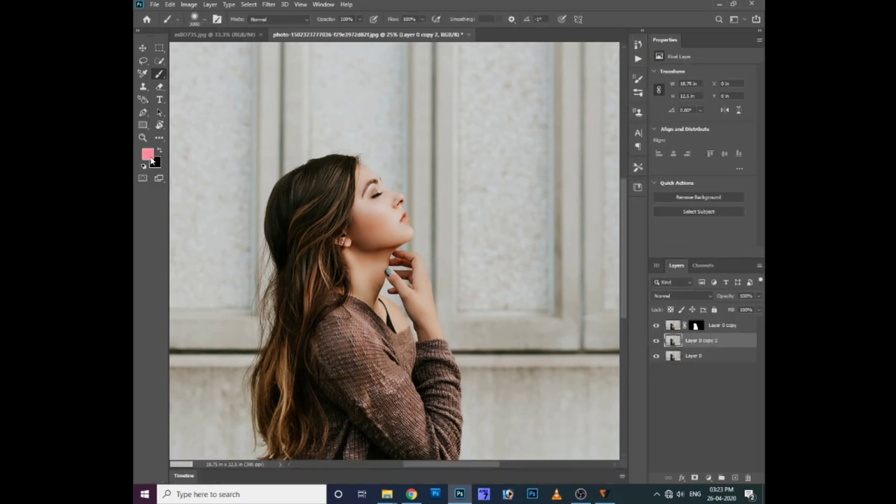
{"action": "key", "text": "ctrl+BackSpace"}
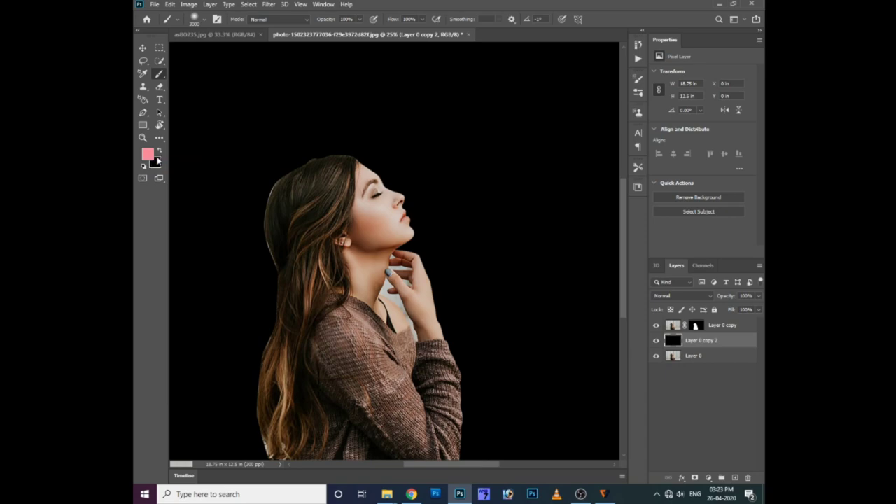
{"action": "key", "text": "ctrl+plus"}
{"action": "left_click", "coordinate": [697, 325]}
Step: In Select and Mask, refine the hair edges from the back of her head down to the hair ends
{"action": "right_click", "coordinate": [696, 327]}
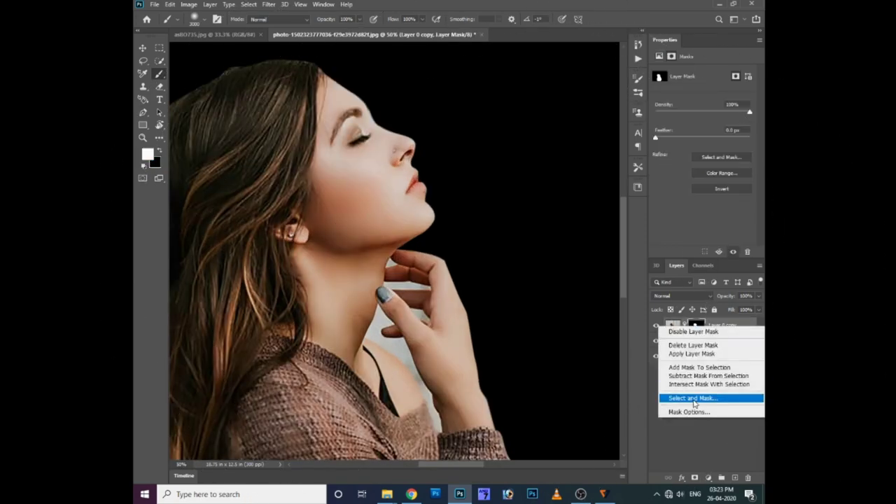
{"action": "left_click", "coordinate": [689, 400]}
{"action": "key", "text": "ctrl+plus"}
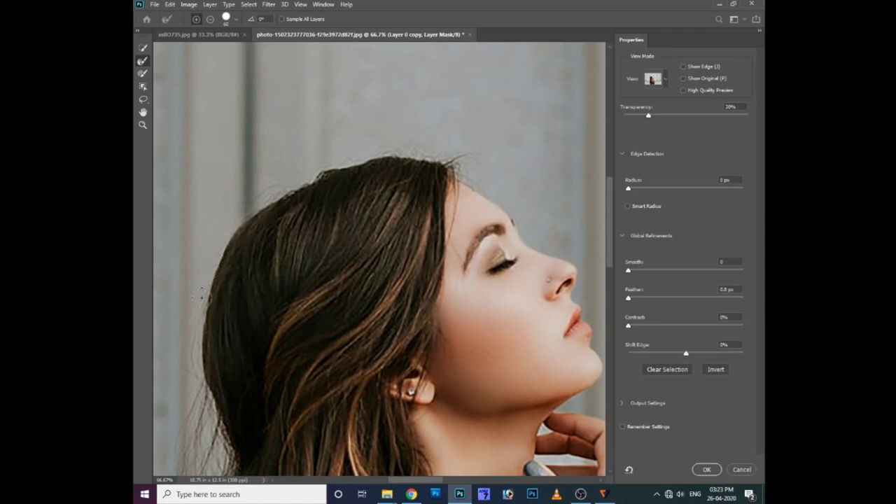
{"action": "left_click_drag", "start_coordinate": [214, 352], "coordinate": [234, 287]}
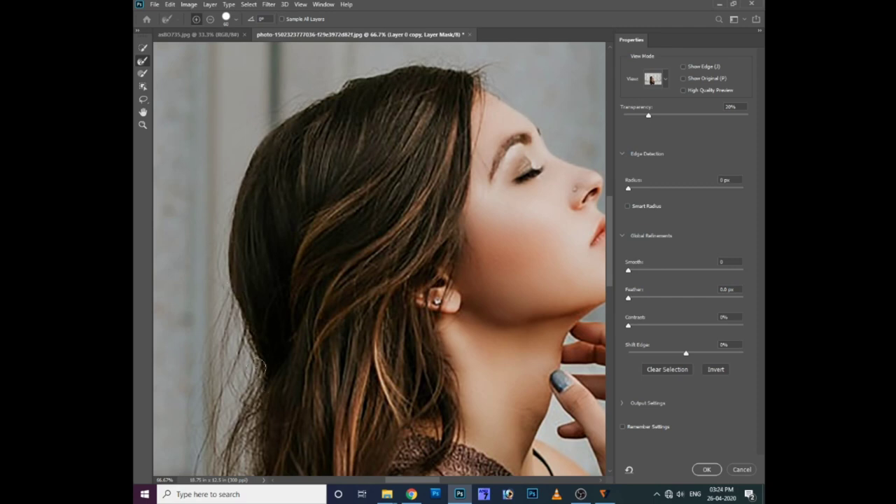
{"action": "left_click_drag", "start_coordinate": [259, 370], "coordinate": [269, 283]}
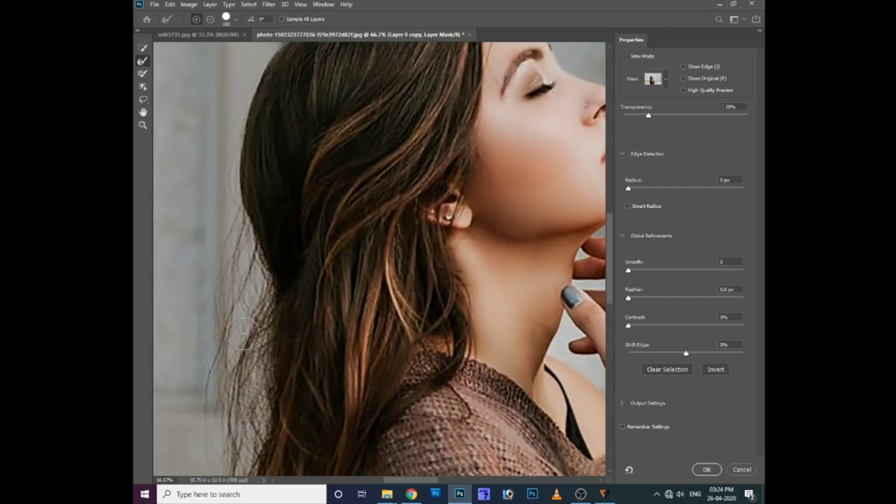
{"action": "left_click_drag", "start_coordinate": [241, 350], "coordinate": [231, 215]}
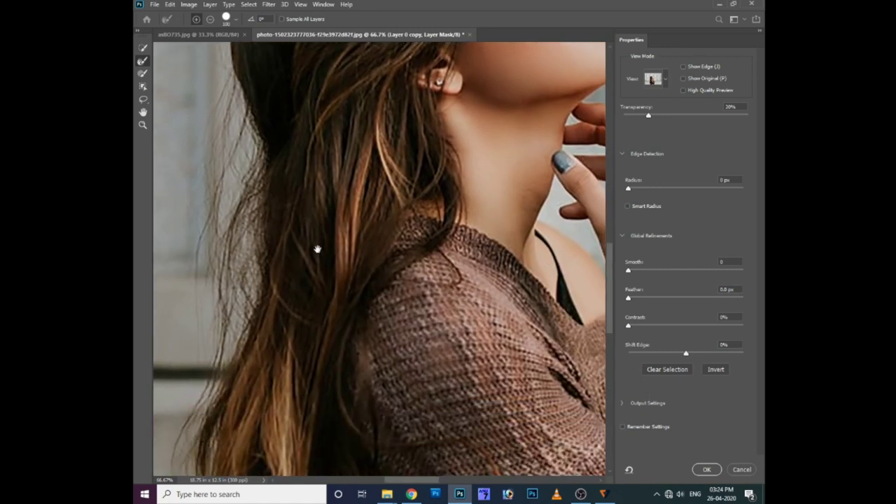
{"action": "left_click_drag", "start_coordinate": [320, 248], "coordinate": [369, 181]}
{"action": "left_click_drag", "start_coordinate": [262, 329], "coordinate": [270, 204]}
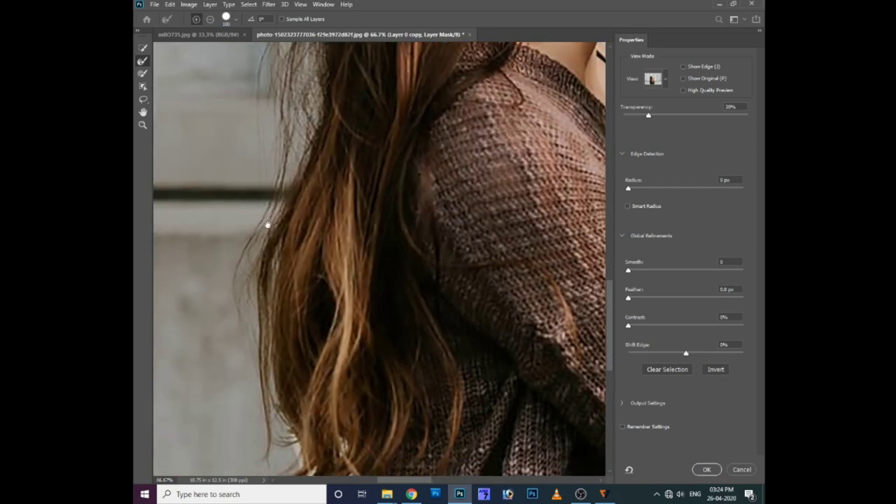
{"action": "left_click_drag", "start_coordinate": [281, 401], "coordinate": [266, 278]}
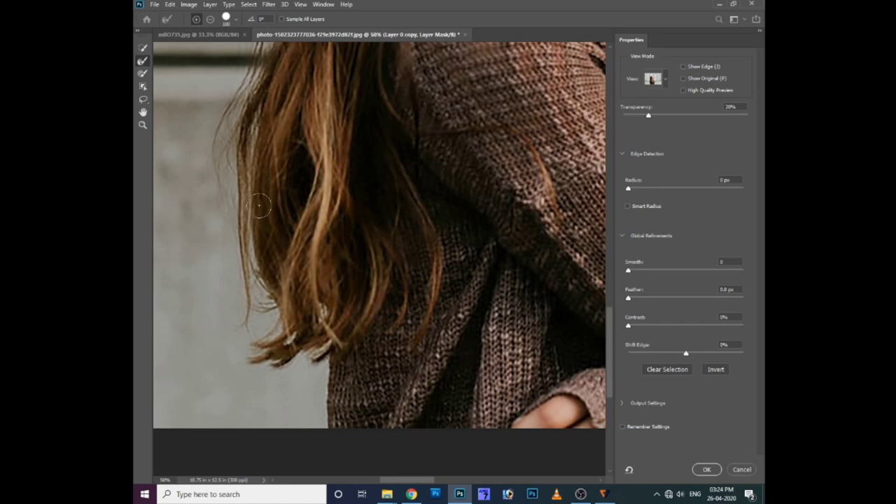
{"action": "key", "text": "ctrl+minus"}
{"action": "key", "text": "ctrl+minus"}
Step: Apply the refined hair mask and zoom in on her neck and shoulder
{"action": "left_click", "coordinate": [706, 469]}
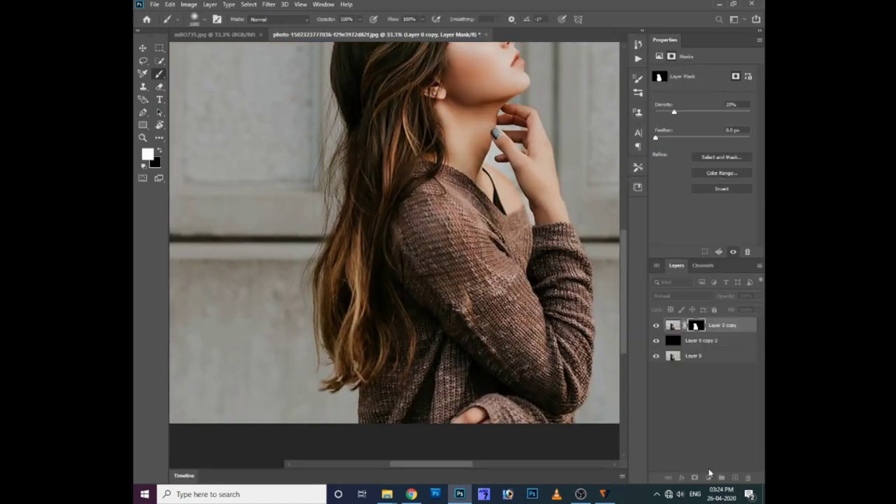
{"action": "scroll", "coordinate": [394, 308], "scroll_direction": "up", "scroll_amount": 3}
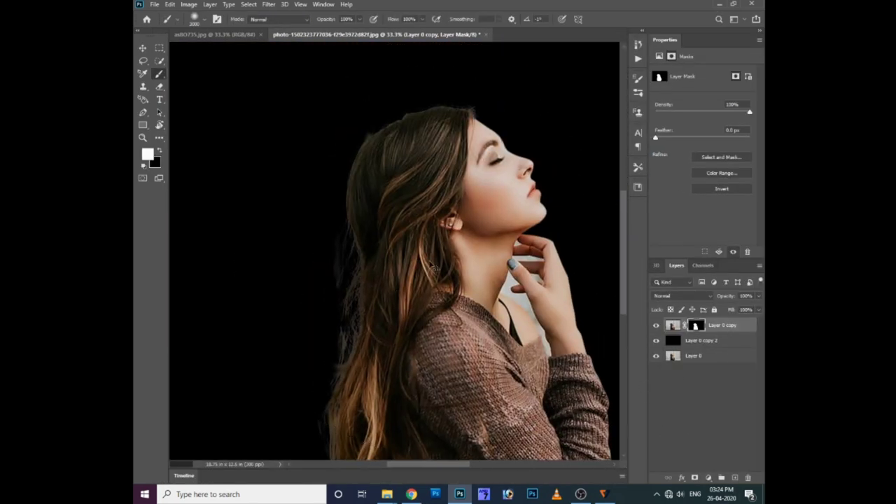
{"action": "key", "text": "ctrl+plus"}
{"action": "scroll", "coordinate": [496, 315], "scroll_direction": "down", "scroll_amount": 2}
{"action": "key", "text": "ctrl+plus"}
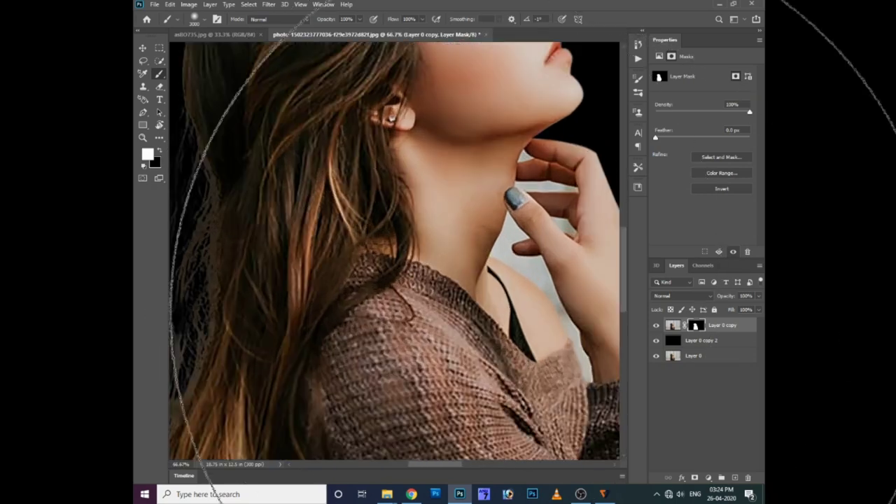
{"action": "key", "text": "ctrl+j"}
{"action": "key", "text": "ctrl+z"}
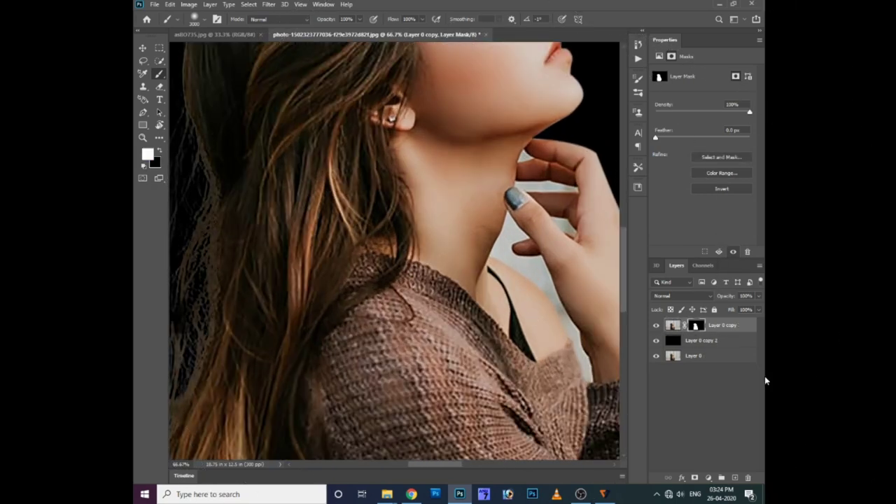
Step: Trace a Pen path around the wall gap between her hand and neck
{"action": "scroll", "coordinate": [488, 256], "scroll_direction": "up", "scroll_amount": 2}
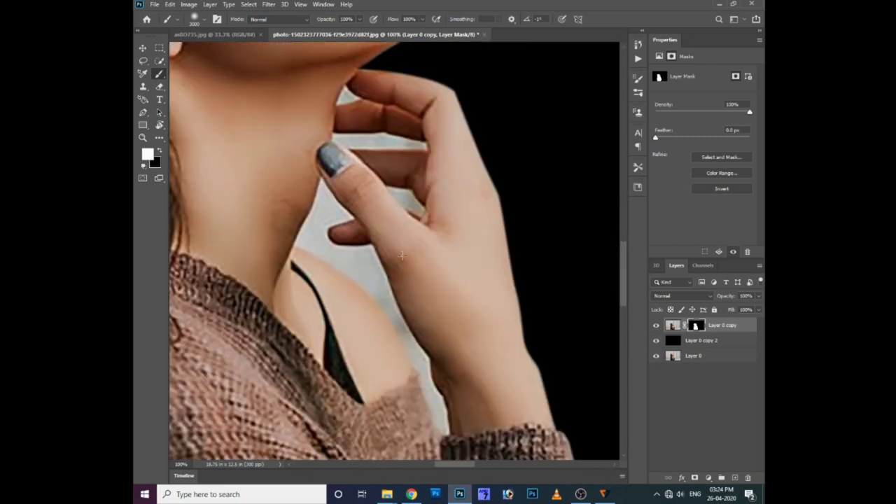
{"action": "key", "text": "ctrl+2"}
{"action": "key", "text": "w"}
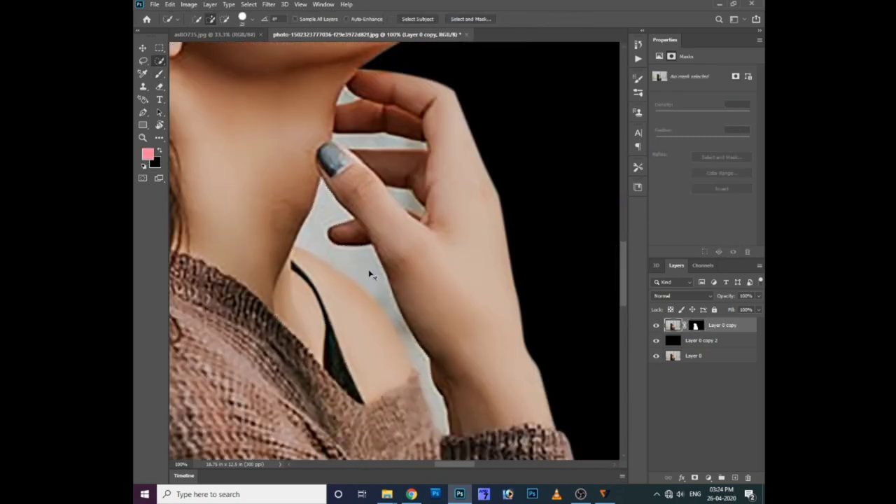
{"action": "left_click", "coordinate": [142, 112]}
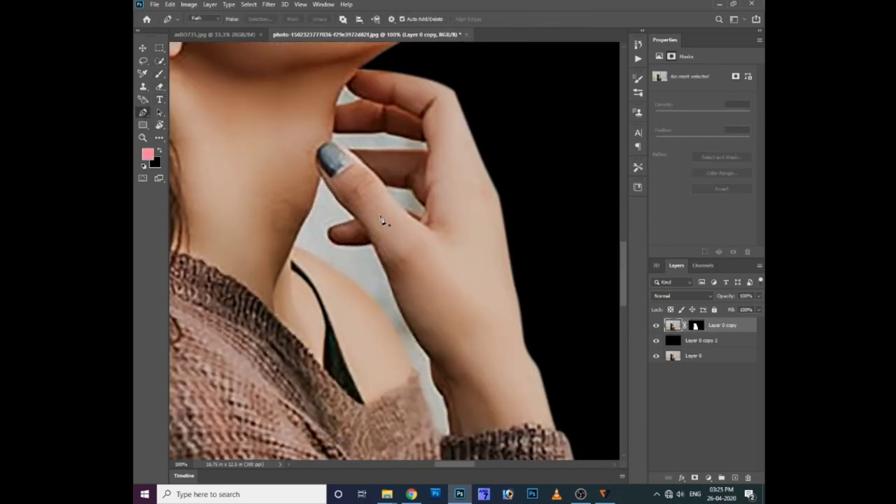
{"action": "left_click", "coordinate": [320, 176]}
{"action": "left_click", "coordinate": [353, 218]}
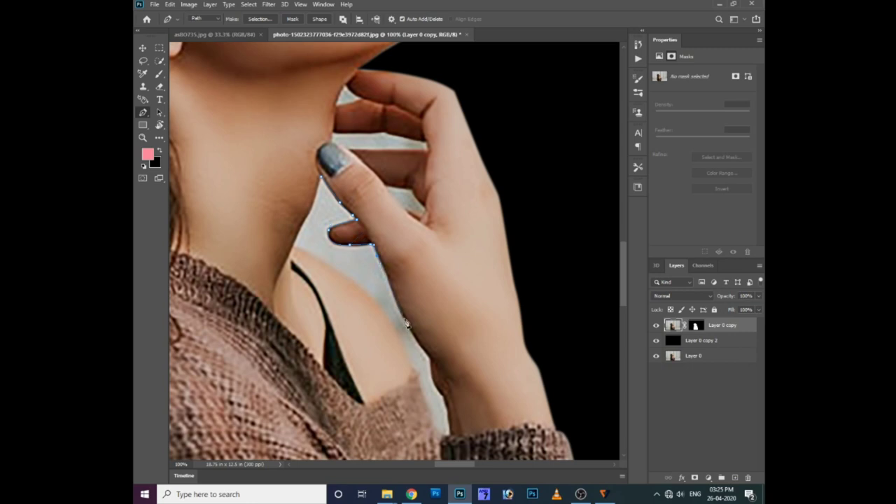
{"action": "left_click", "coordinate": [429, 356]}
Step: Turn the gap path into a selection, mask it out to black and deselect
{"action": "right_click", "coordinate": [322, 183]}
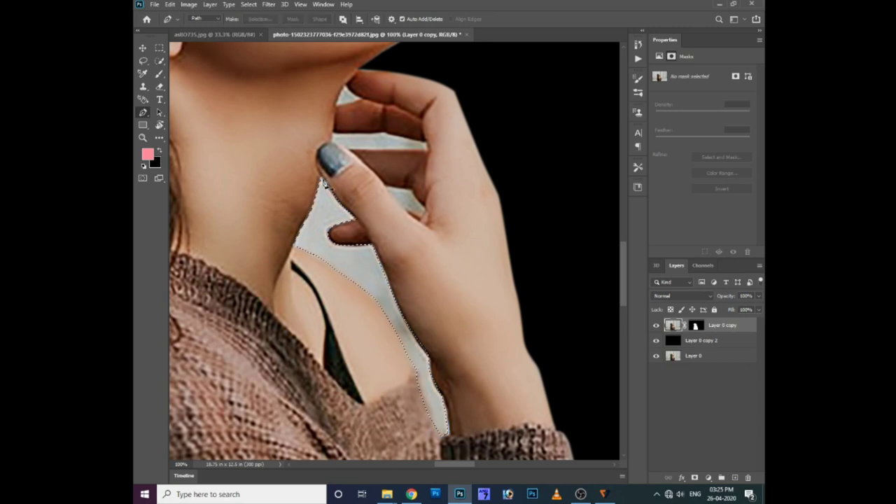
{"action": "left_click", "coordinate": [346, 234]}
{"action": "key", "text": "Return"}
{"action": "key", "text": "Delete"}
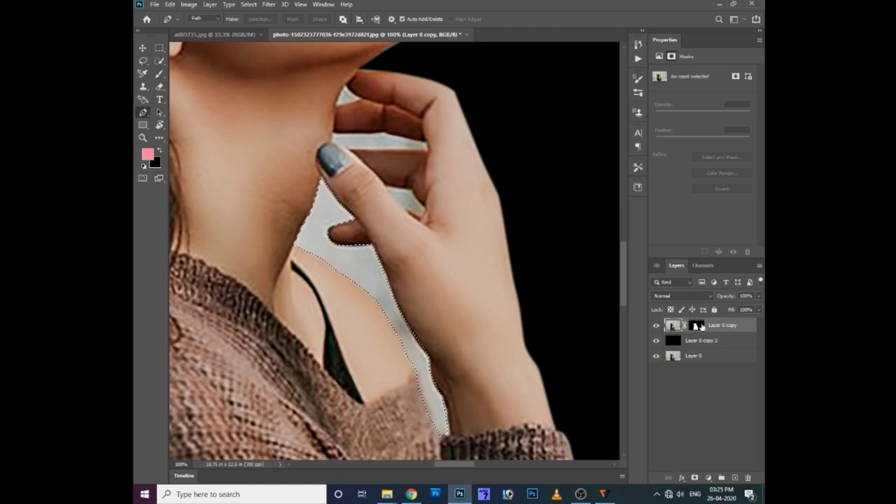
{"action": "left_click", "coordinate": [696, 326]}
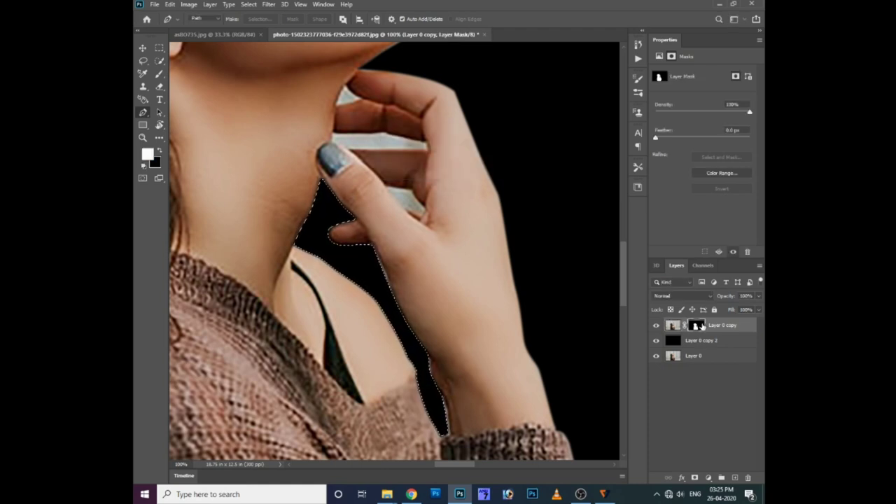
{"action": "key", "text": "ctrl+d"}
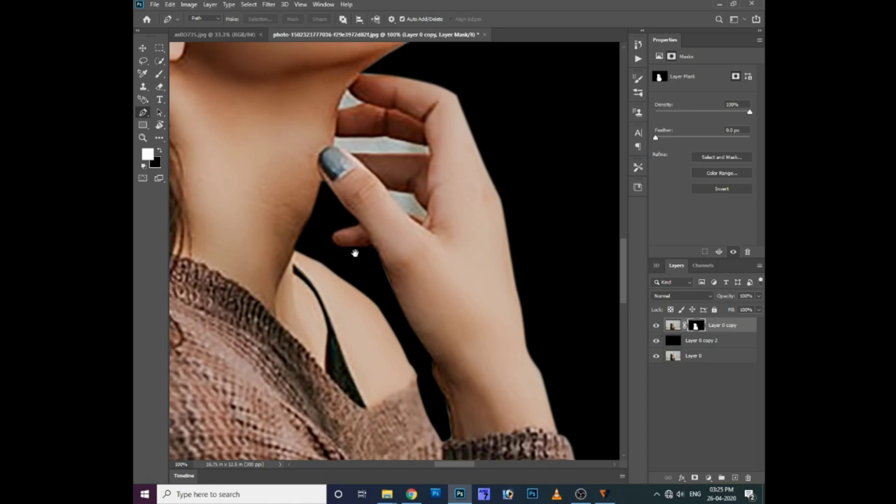
Step: Trace the first finger gap, select it and fill it black on the mask
{"action": "scroll", "coordinate": [354, 249], "scroll_direction": "up", "scroll_amount": 3}
{"action": "left_click_drag", "start_coordinate": [385, 193], "coordinate": [387, 194]}
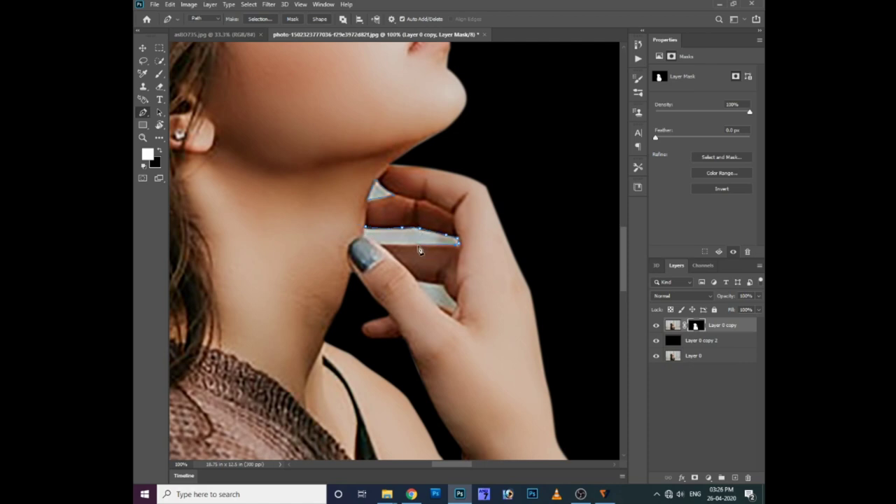
{"action": "left_click", "coordinate": [365, 241]}
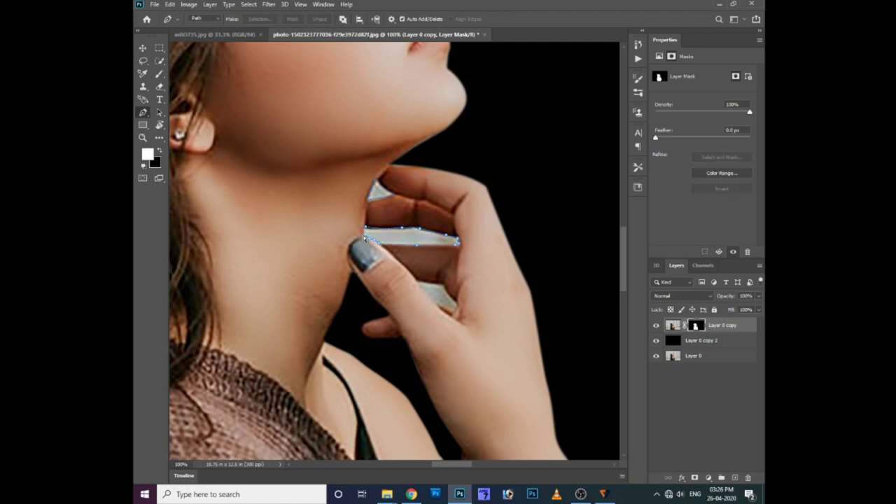
{"action": "key", "text": "ctrl+Return"}
{"action": "key", "text": "ctrl+BackSpace"}
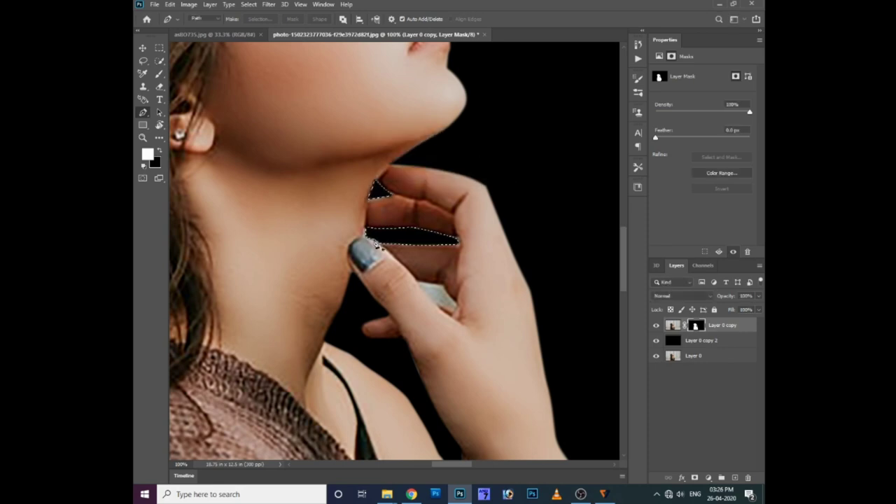
{"action": "key", "text": "ctrl+d"}
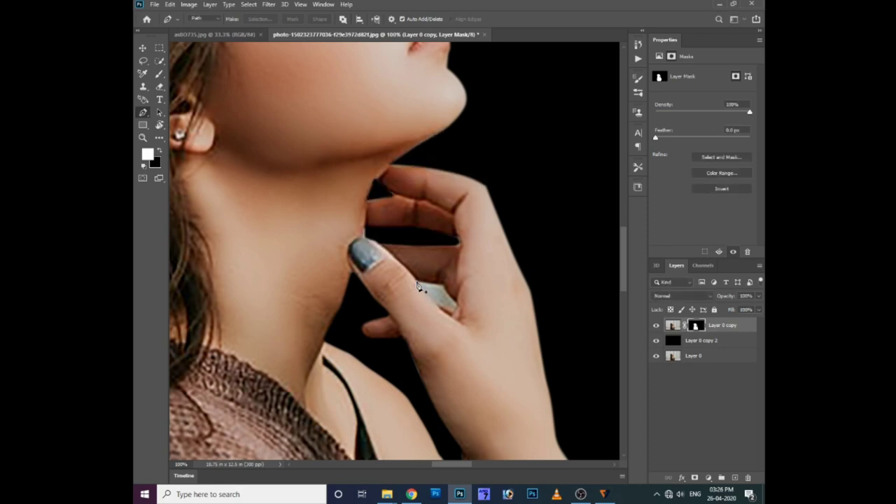
Step: Mask out the next finger gap using a feathered selection, then zoom out
{"action": "left_click", "coordinate": [418, 285]}
{"action": "key", "text": "ctrl+Return"}
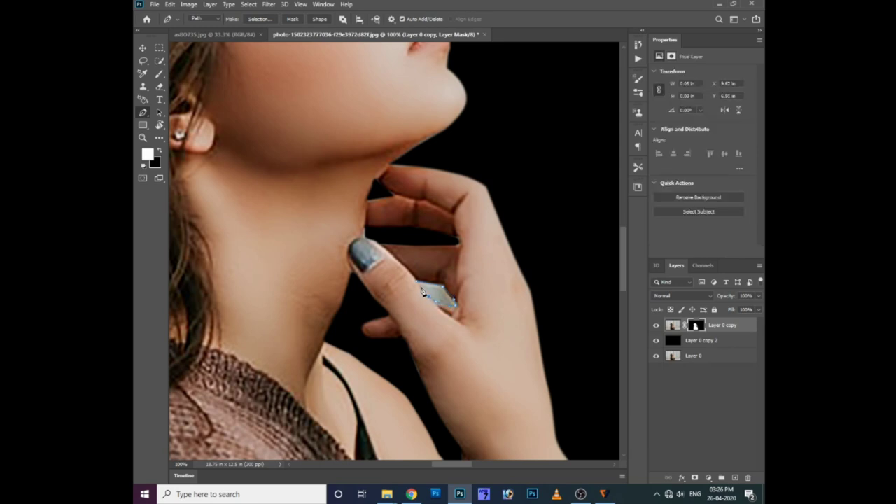
{"action": "key", "text": "shift+F6"}
{"action": "key", "text": "Return"}
{"action": "key", "text": "Delete"}
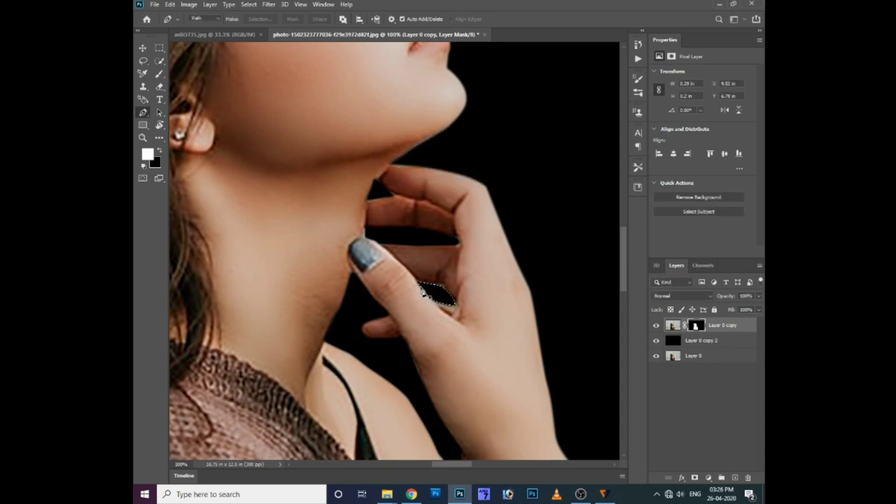
{"action": "key", "text": "ctrl+minus"}
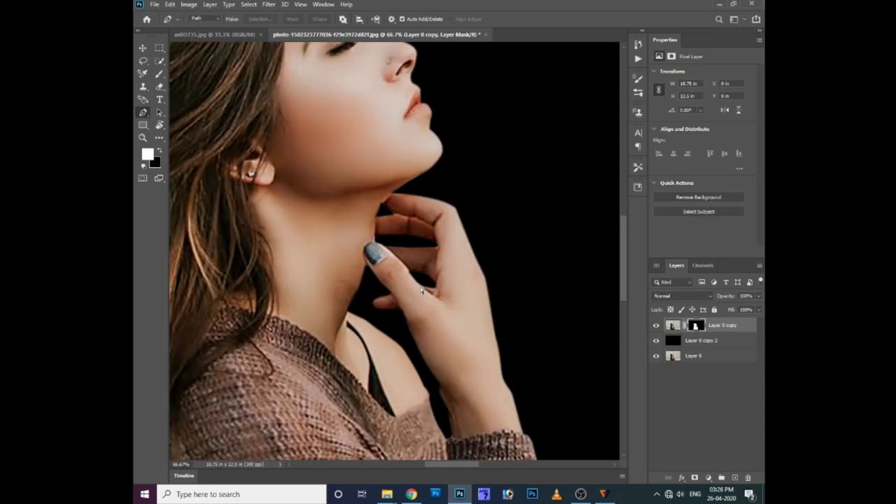
{"action": "key", "text": "ctrl+minus"}
{"action": "key", "text": "ctrl+minus"}
{"action": "key", "text": "ctrl+minus"}
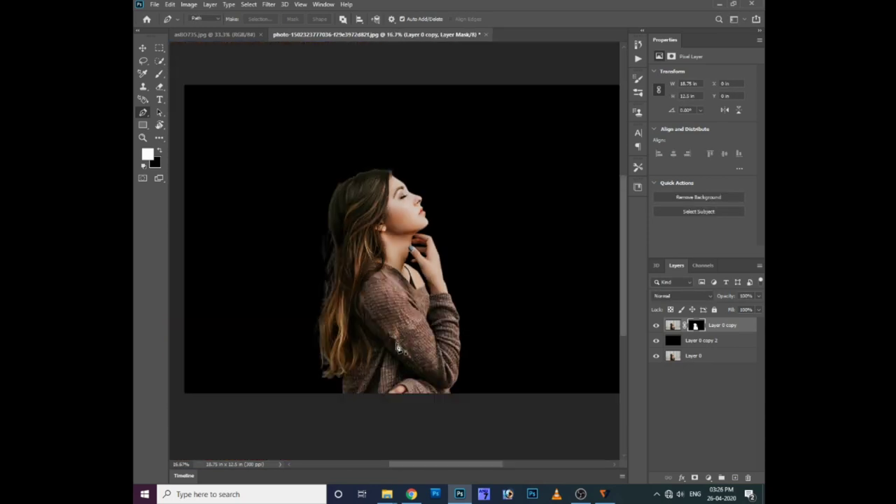
Step: Bring the stormy clouds image into the woman's document as a layer below her
{"action": "key", "text": "v"}
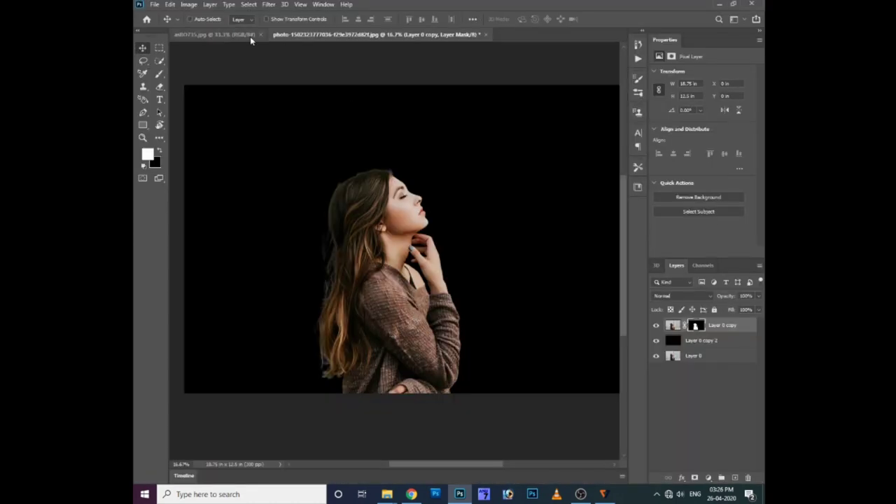
{"action": "left_click", "coordinate": [232, 36]}
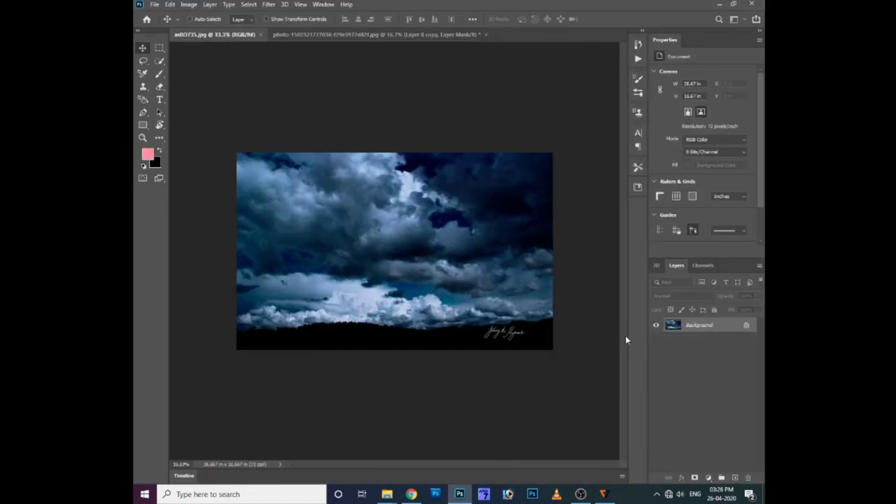
{"action": "key", "text": "ctrl+BackSpace"}
{"action": "key", "text": "ctrl+w"}
{"action": "left_click", "coordinate": [445, 180]}
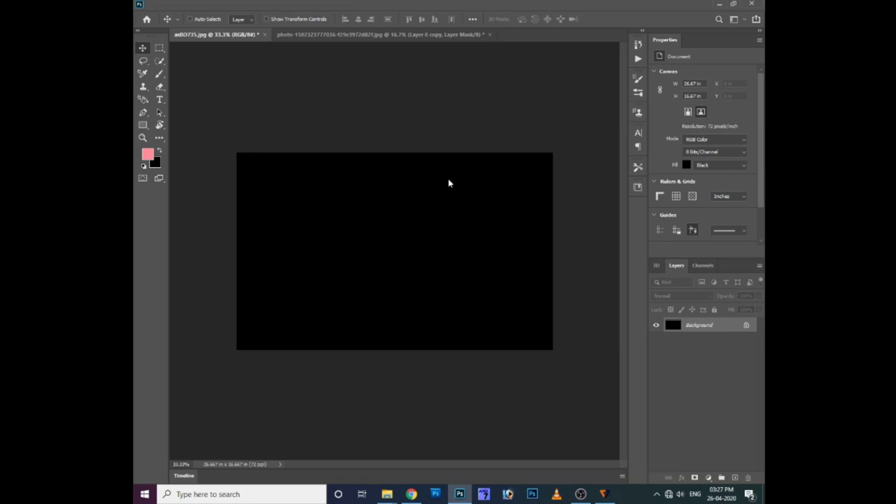
{"action": "key", "text": "ctrl+v"}
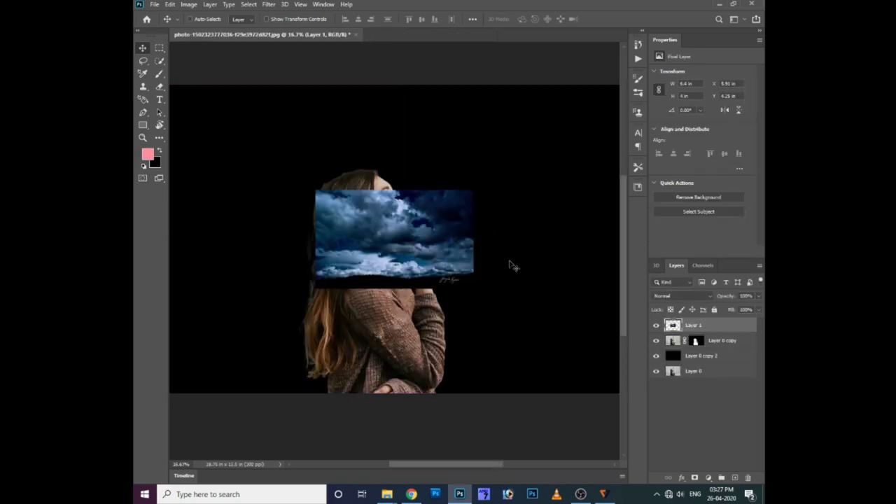
{"action": "key", "text": "ctrl+bracketleft"}
Step: Enlarge the clouds to cover the whole canvas and shift the woman slightly left
{"action": "key", "text": "ctrl+minus"}
{"action": "key", "text": "ctrl+t"}
{"action": "mouse_move", "coordinate": [451, 286]}
{"action": "left_mouse_down"}
{"action": "mouse_move", "coordinate": [471, 315]}
{"action": "mouse_move", "coordinate": [494, 327]}
{"action": "left_mouse_up"}
{"action": "key", "text": "Return"}
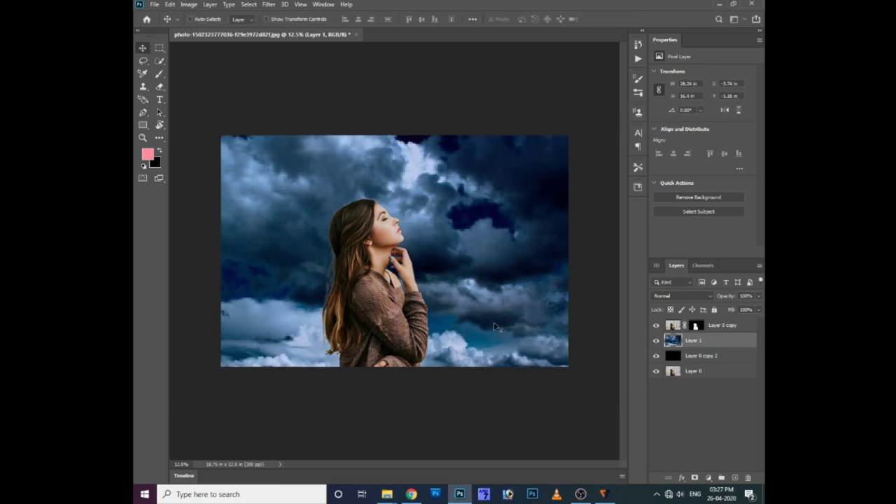
{"action": "right_click", "coordinate": [449, 279]}
{"action": "right_click", "coordinate": [379, 304]}
{"action": "left_click", "coordinate": [399, 308]}
{"action": "left_click_drag", "start_coordinate": [391, 313], "coordinate": [374, 312]}
Step: Move the clouds layer slightly downward
{"action": "right_click", "coordinate": [453, 301]}
{"action": "left_click", "coordinate": [480, 326]}
{"action": "key", "text": "ctrl+t"}
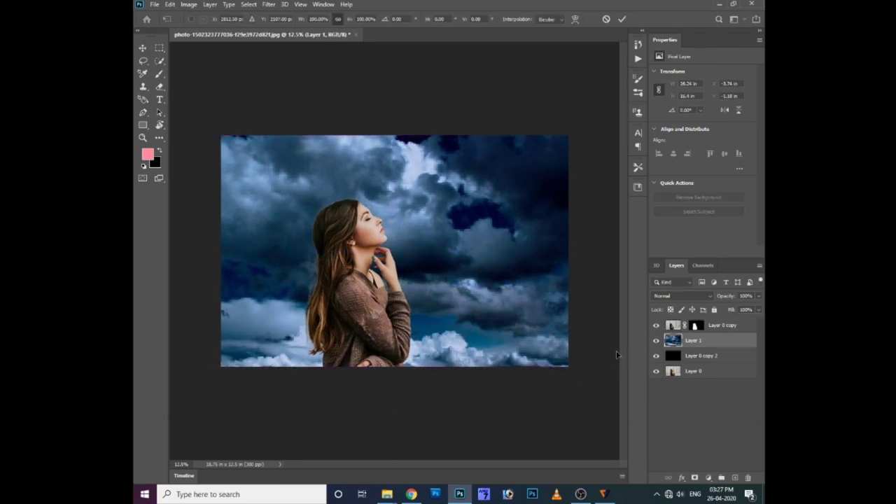
{"action": "key", "text": "ctrl+minus"}
{"action": "left_click_drag", "start_coordinate": [444, 308], "coordinate": [444, 322]}
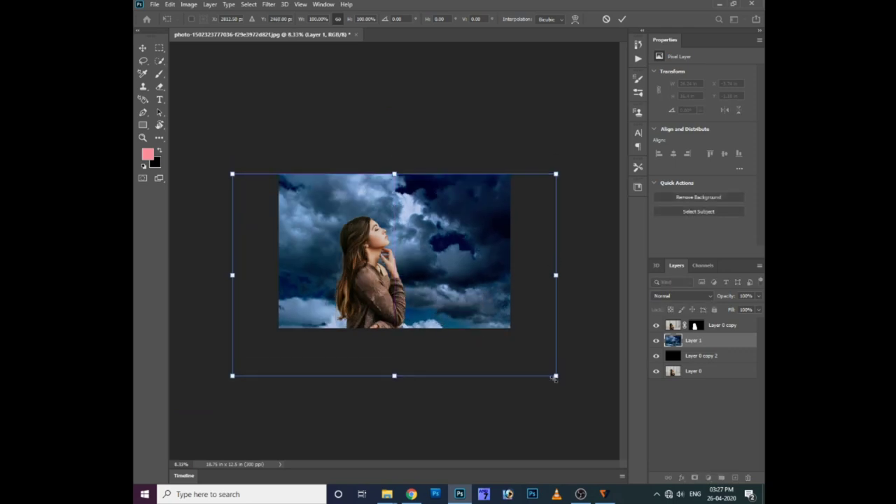
{"action": "key", "text": "alt+space"}
{"action": "key", "text": "Escape"}
{"action": "key", "text": "Return"}
{"action": "key", "text": "ctrl+plus"}
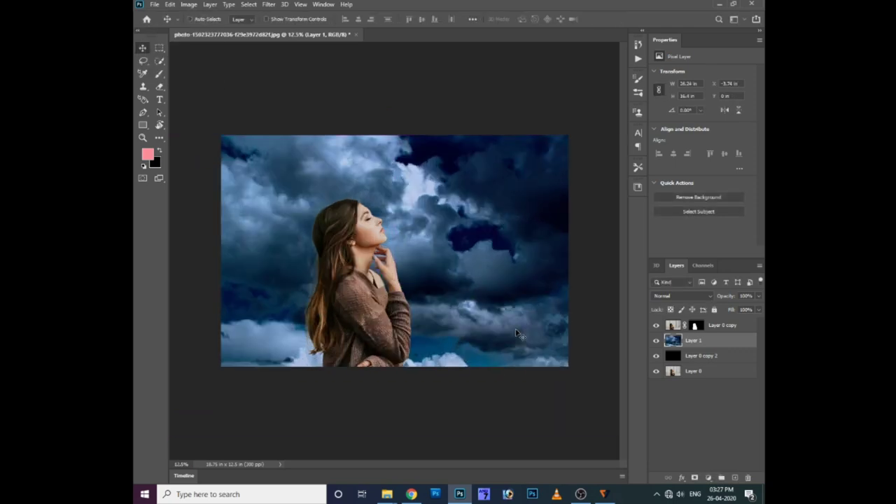
Step: Soften the clouds with a Gaussian Blur
{"action": "key", "text": "alt+t"}
{"action": "mouse_move", "coordinate": [274, 116]}
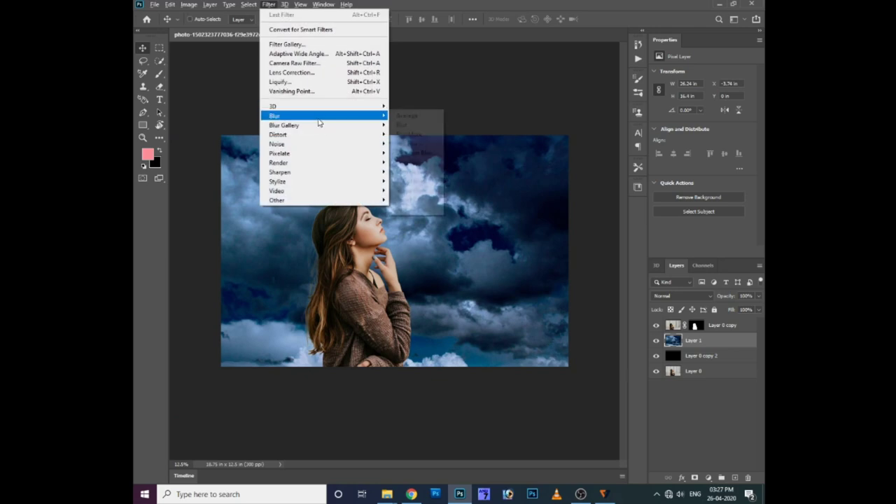
{"action": "left_click", "coordinate": [416, 156]}
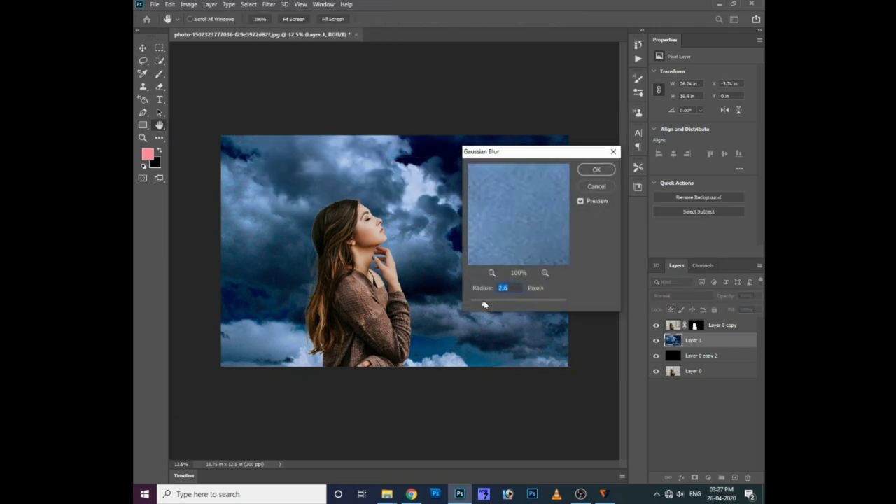
{"action": "key", "text": "Return"}
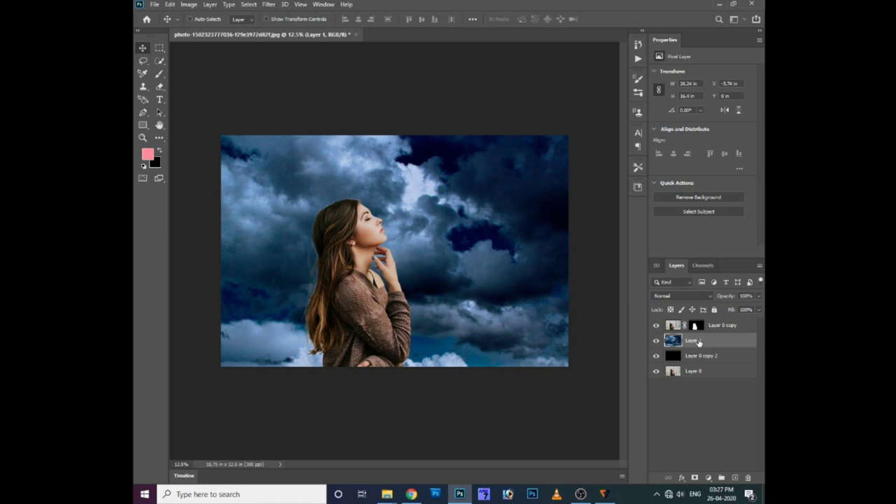
Step: Add a Curves adjustment above the clouds and lower its highlights to darken the sky
{"action": "left_click", "coordinate": [707, 479]}
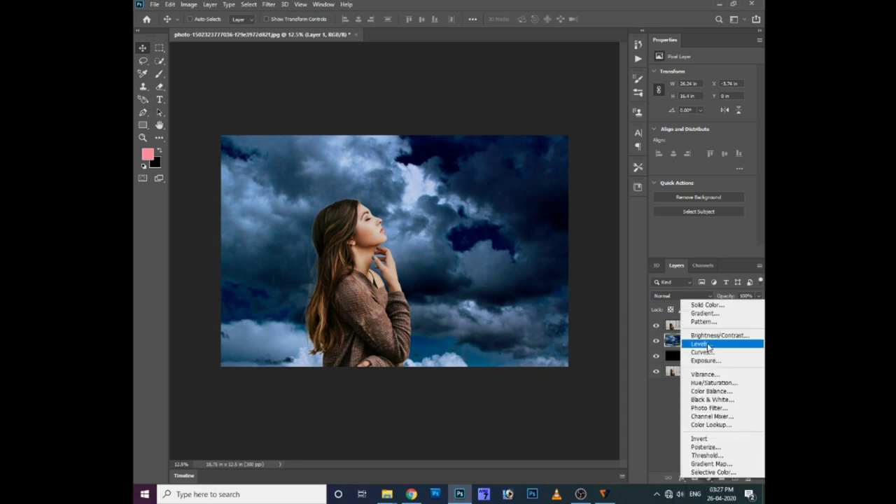
{"action": "left_click", "coordinate": [703, 349]}
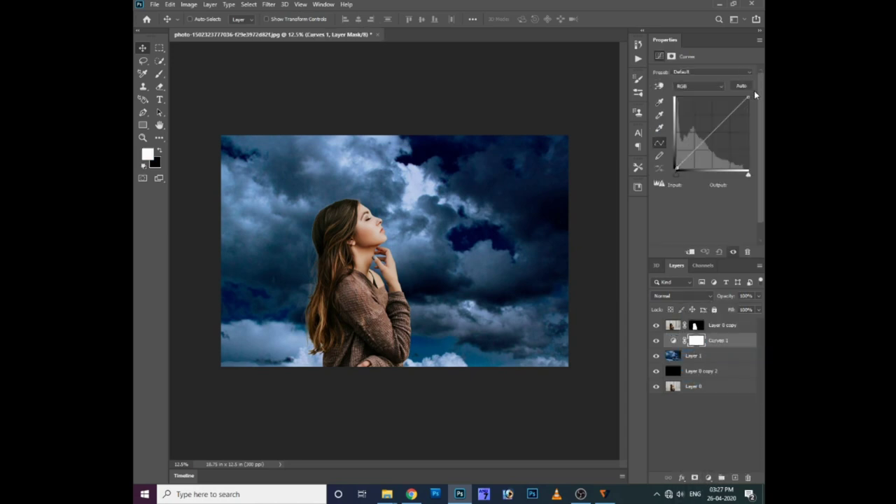
{"action": "mouse_move", "coordinate": [748, 98]}
{"action": "left_mouse_down"}
{"action": "mouse_move", "coordinate": [750, 137]}
{"action": "mouse_move", "coordinate": [707, 156]}
{"action": "left_mouse_up"}
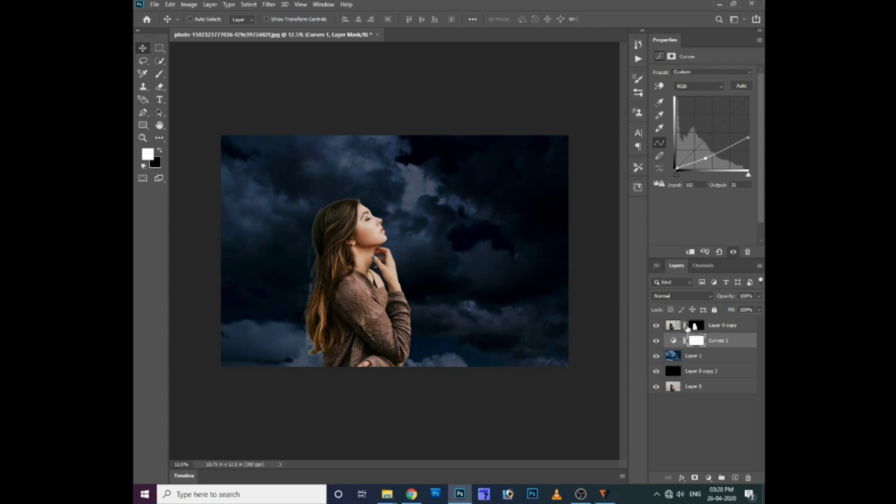
Step: Add Curves 2 above the woman and pull the curve down until the image is nearly black
{"action": "left_click", "coordinate": [688, 327]}
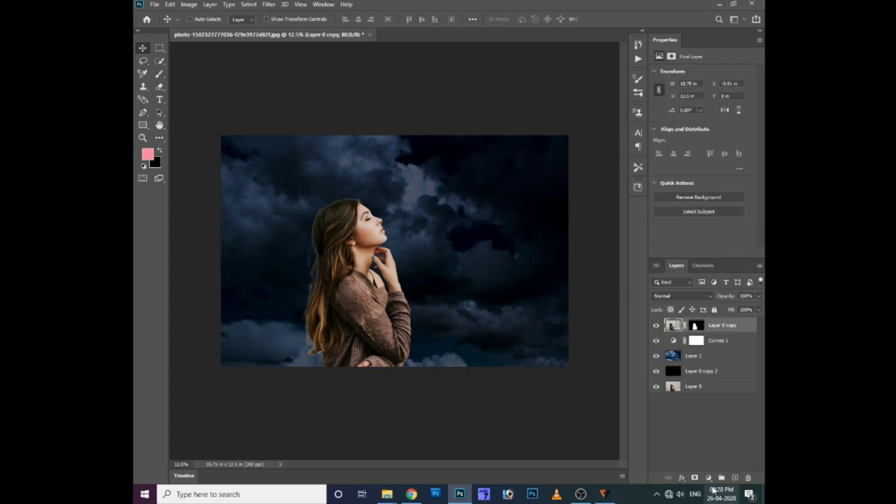
{"action": "left_click", "coordinate": [708, 478]}
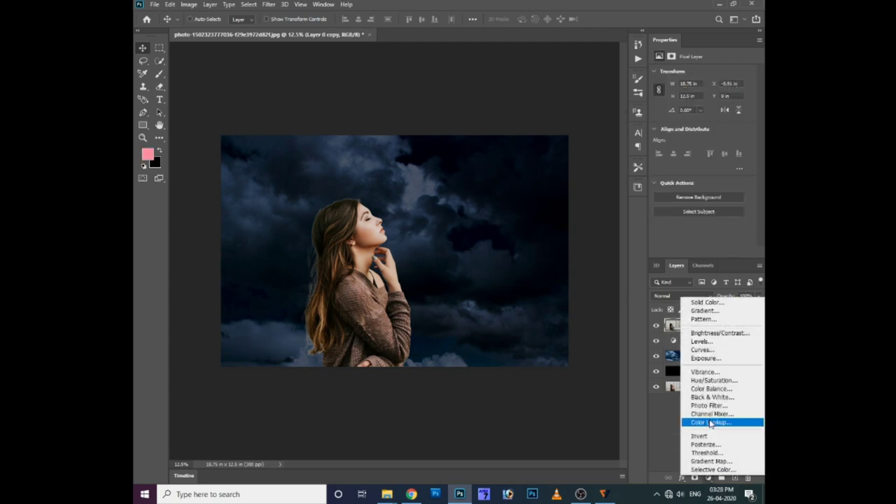
{"action": "left_click", "coordinate": [703, 349]}
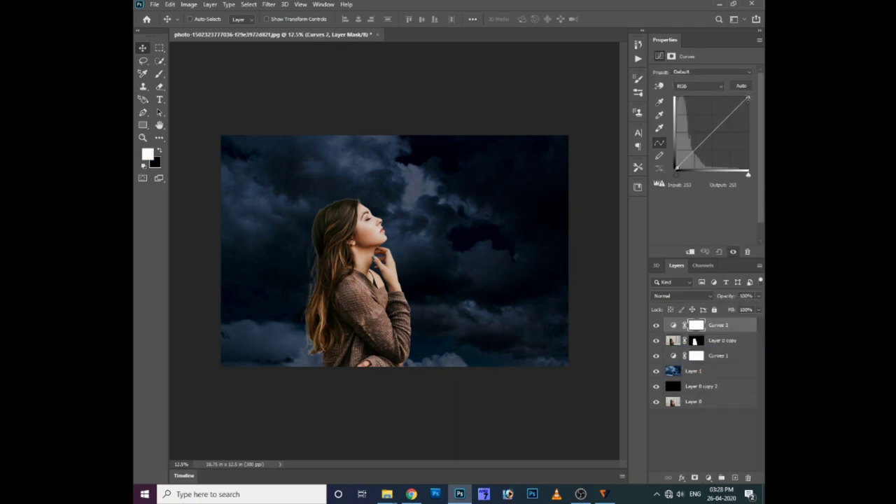
{"action": "left_click_drag", "start_coordinate": [748, 98], "coordinate": [759, 148]}
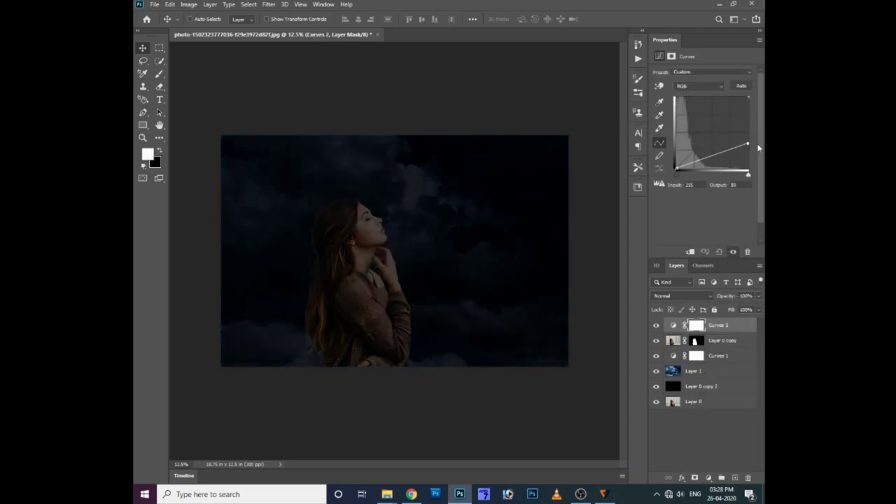
{"action": "left_click_drag", "start_coordinate": [704, 159], "coordinate": [707, 166]}
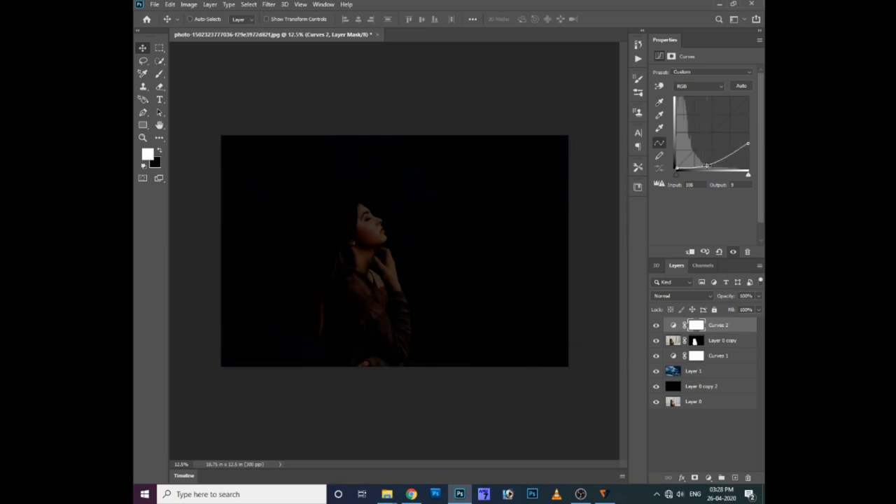
Step: Mask Curves 2 to the woman's silhouette by filling the inverted selection black
{"action": "left_click", "coordinate": [695, 343], "text": "ctrl"}
{"action": "left_click", "coordinate": [697, 325]}
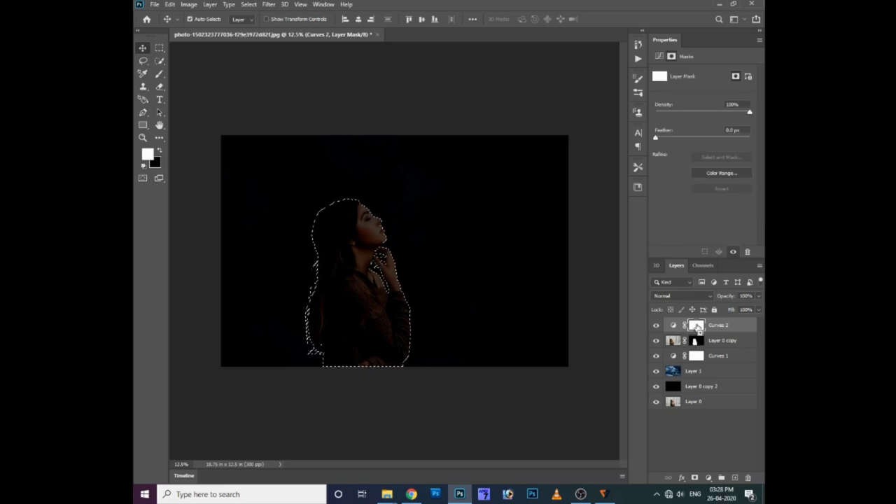
{"action": "key", "text": "ctrl+shift+i"}
{"action": "key", "text": "ctrl+BackSpace"}
{"action": "key", "text": "ctrl+d"}
Step: Ease the Curves 2 curve to a 104→30 midpoint for softer darkening
{"action": "key", "text": "ctrl+plus"}
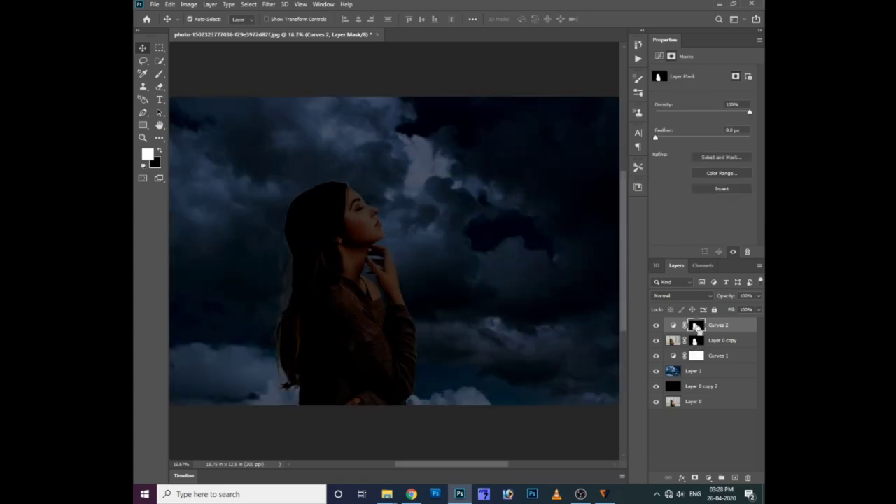
{"action": "key", "text": "ctrl+plus"}
{"action": "left_click", "coordinate": [673, 325]}
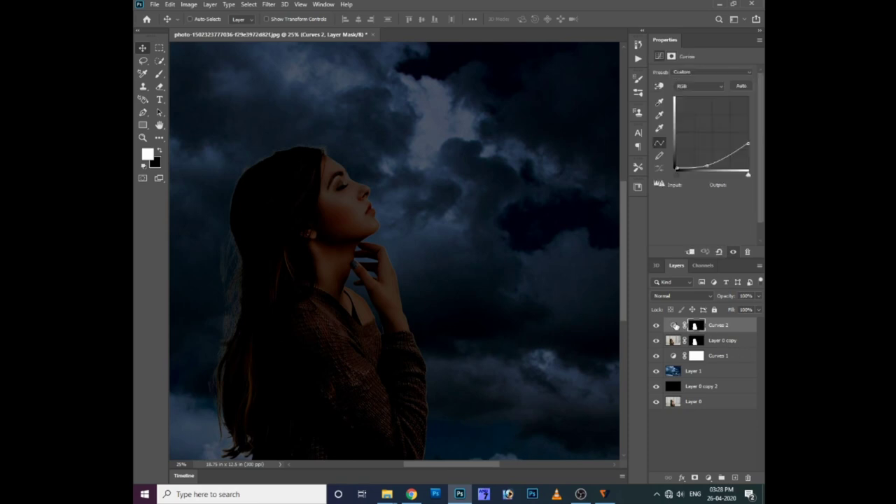
{"action": "left_click_drag", "start_coordinate": [748, 148], "coordinate": [749, 129]}
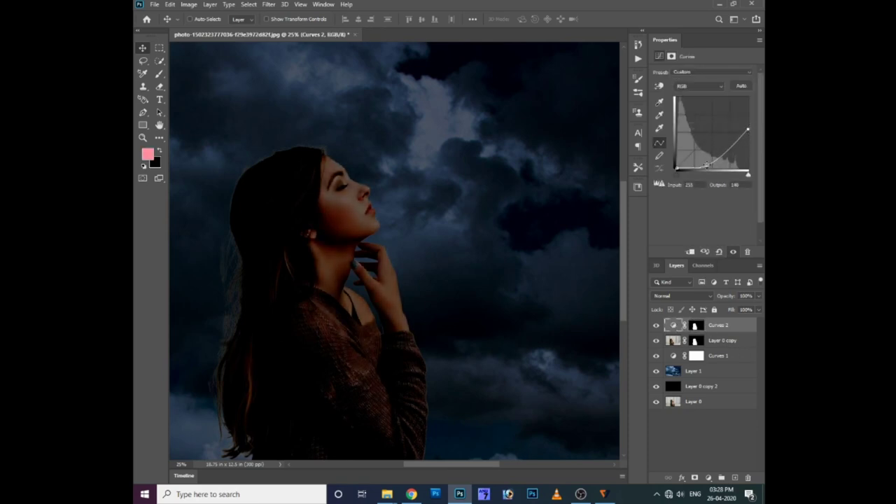
{"action": "left_click_drag", "start_coordinate": [708, 163], "coordinate": [706, 160]}
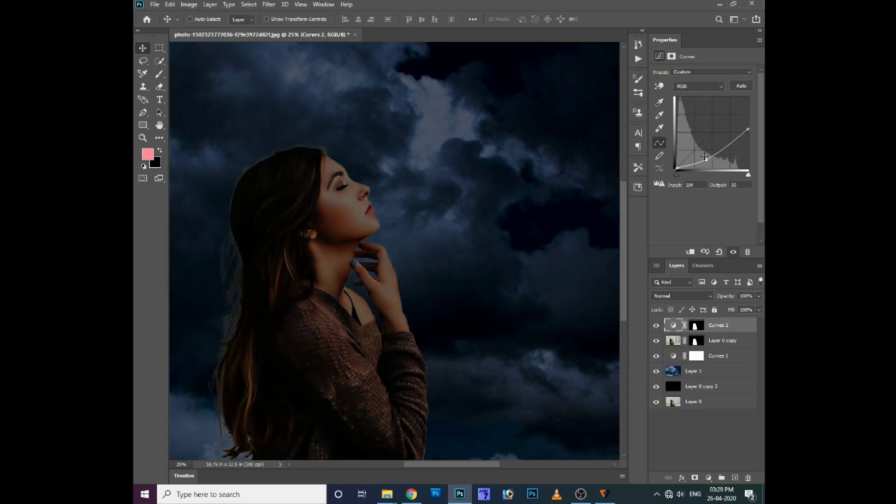
Step: Reset the paint colour to white, zoom to the face, and target the Curves 2 mask
{"action": "key", "text": "ctrl+minus"}
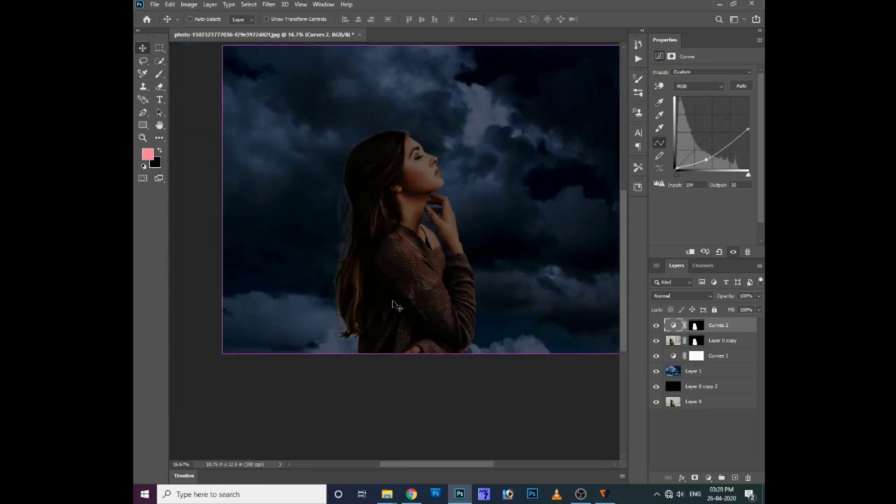
{"action": "key", "text": "ctrl+backslash"}
{"action": "key", "text": "ctrl+plus"}
{"action": "key", "text": "ctrl+plus"}
{"action": "left_click_drag", "start_coordinate": [421, 157], "coordinate": [427, 213]}
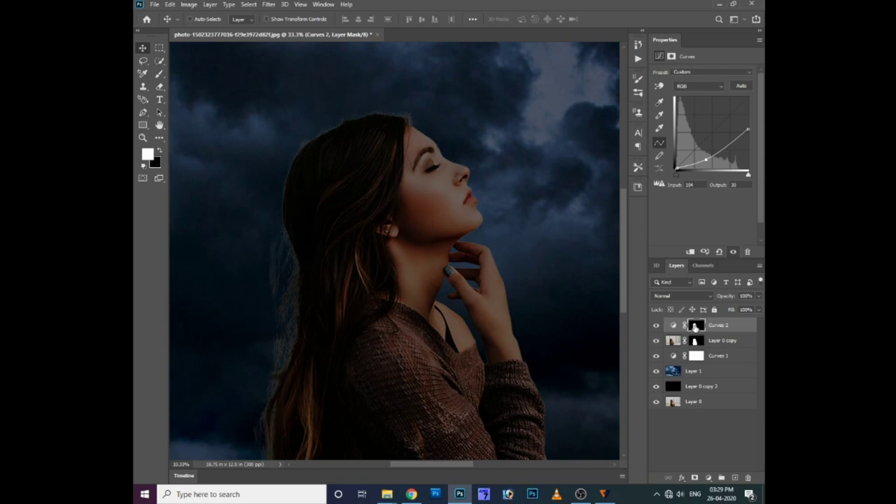
{"action": "left_click", "coordinate": [695, 326]}
Step: Set the brush Flow to 10%
{"action": "key", "text": "e"}
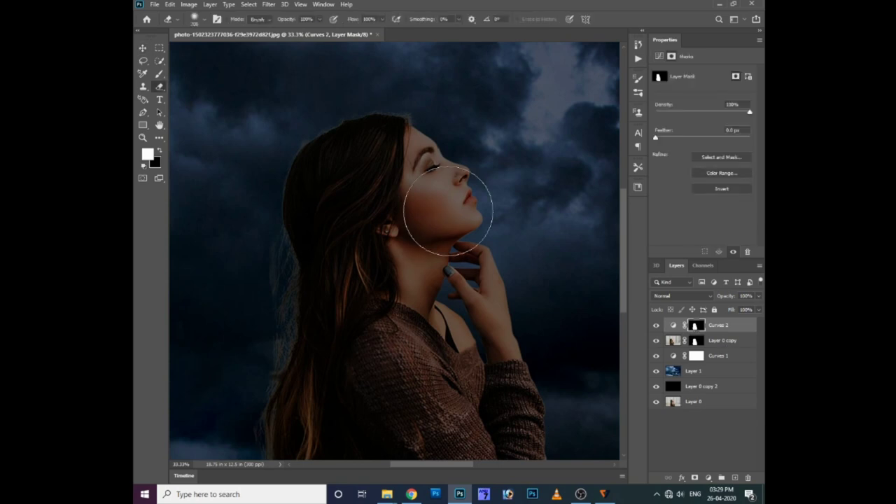
{"action": "left_click", "coordinate": [382, 19]}
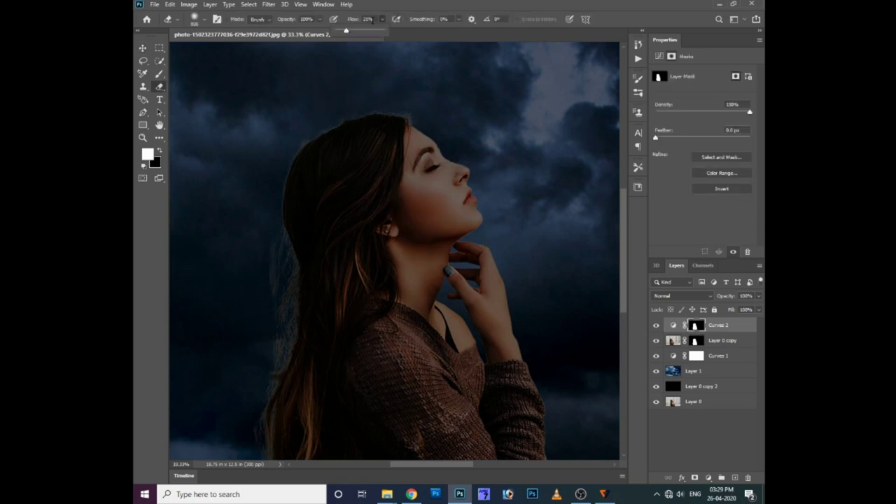
{"action": "left_click", "coordinate": [368, 19]}
{"action": "type", "text": "10"}
{"action": "key", "text": "Return"}
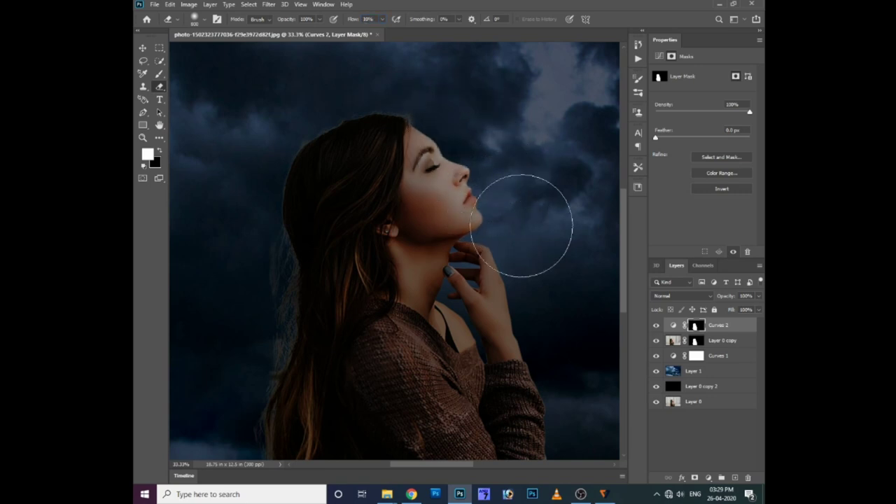
Step: Paint white on the mask with a smaller brush to brighten the chin and face
{"action": "key", "text": "bracketleft"}
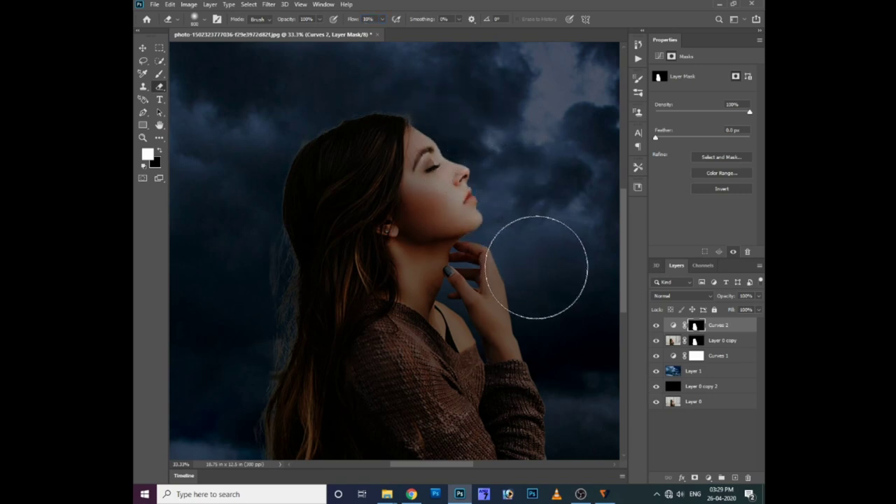
{"action": "key", "text": "bracketleft"}
{"action": "key", "text": "bracketleft"}
{"action": "key", "text": "bracketleft"}
{"action": "key", "text": "bracketleft"}
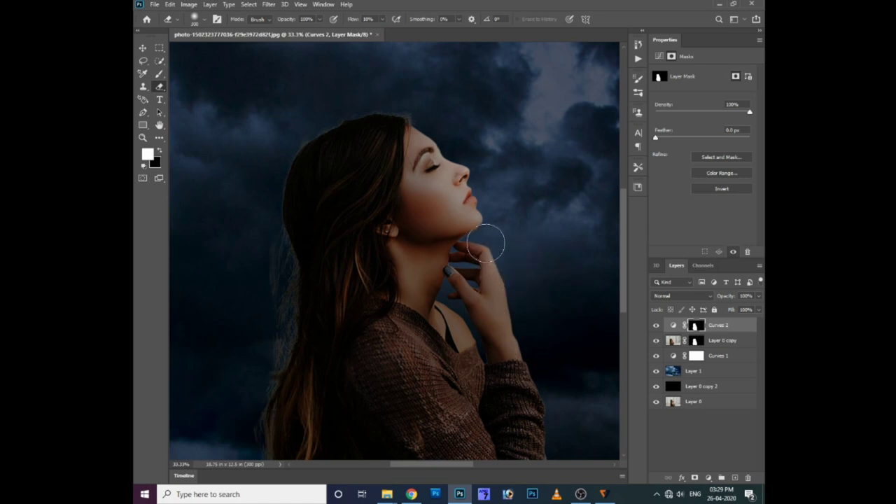
{"action": "key", "text": "bracketleft"}
{"action": "key", "text": "bracketleft"}
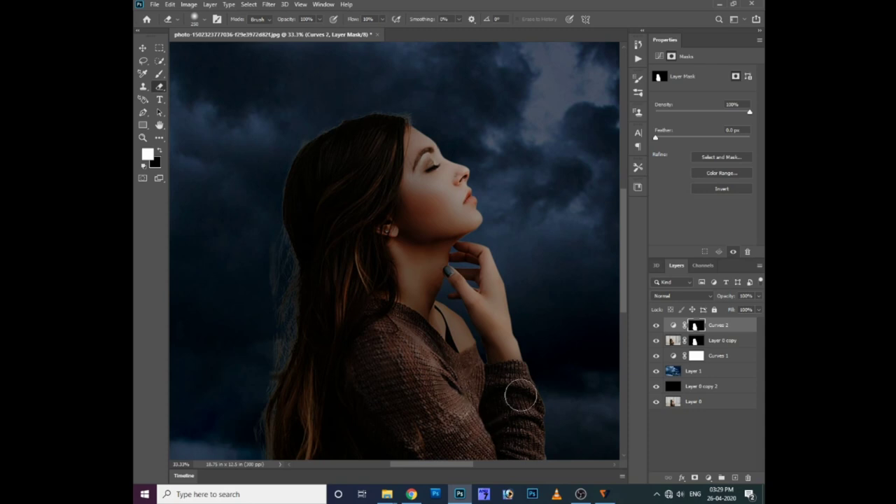
{"action": "left_click_drag", "start_coordinate": [538, 313], "coordinate": [530, 229]}
{"action": "key", "text": "bracketleft"}
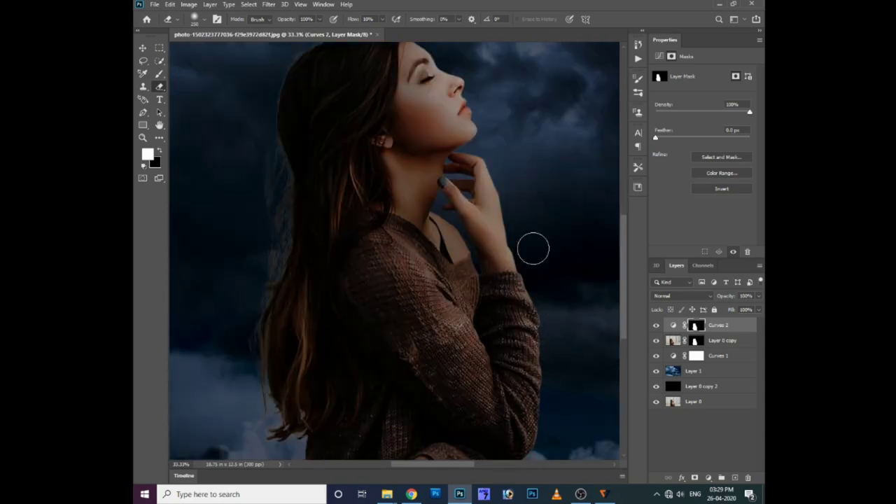
{"action": "key", "text": "bracketright"}
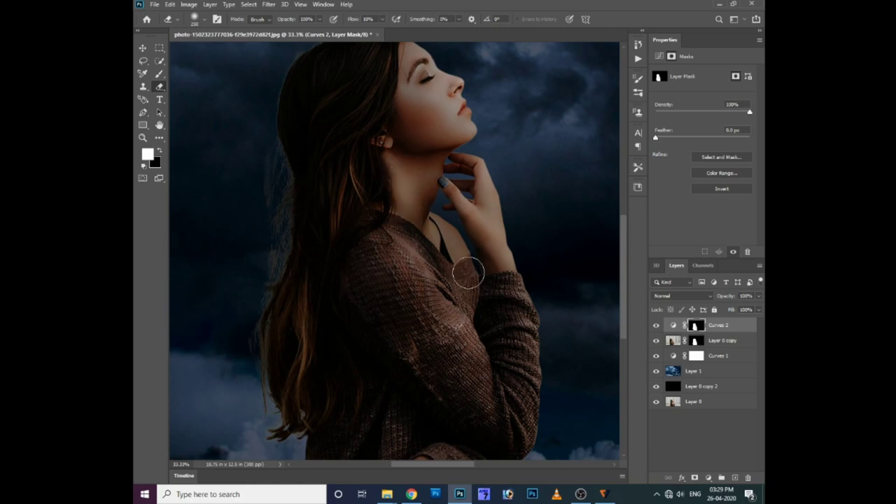
Step: Lightly brighten the chest and the sweater along the arm with a larger brush
{"action": "key", "text": "bracketleft"}
{"action": "key", "text": "bracketleft"}
{"action": "left_click_drag", "start_coordinate": [453, 236], "coordinate": [464, 274]}
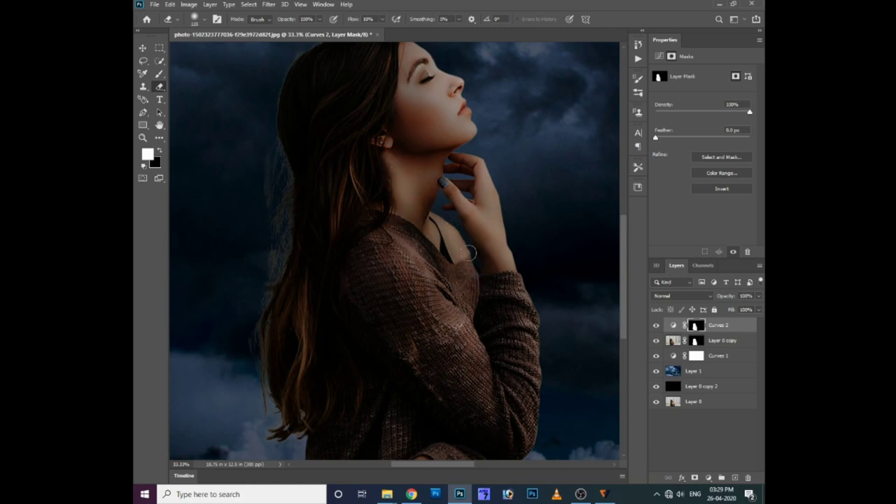
{"action": "key", "text": "bracketright"}
{"action": "key", "text": "bracketright"}
{"action": "key", "text": "bracketright"}
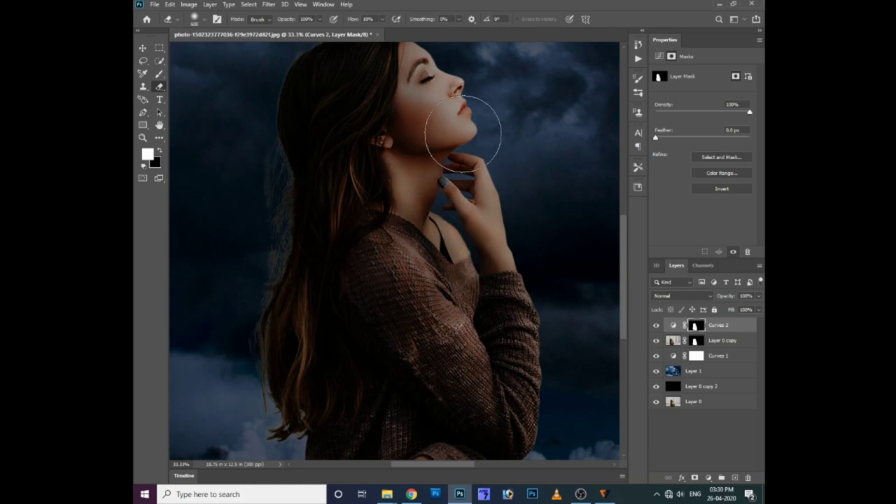
{"action": "key", "text": "bracketright"}
{"action": "key", "text": "bracketright"}
{"action": "key", "text": "bracketright"}
{"action": "scroll", "coordinate": [480, 119], "scroll_direction": "up", "scroll_amount": 3}
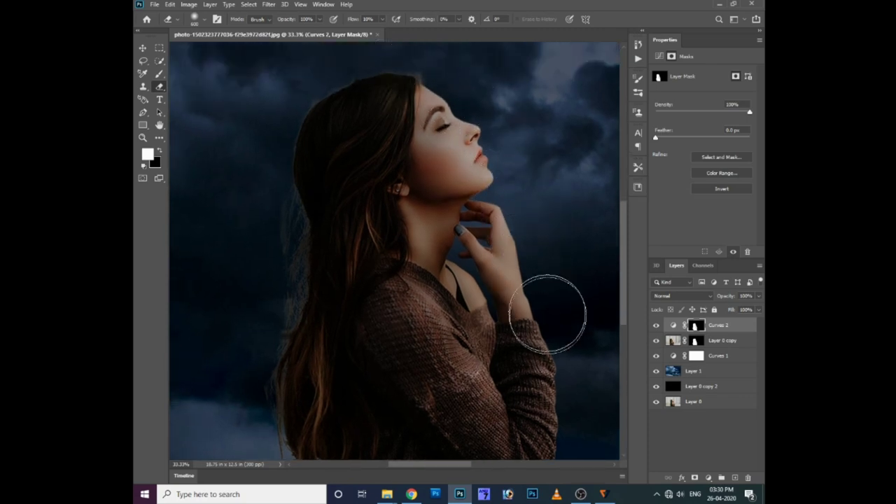
{"action": "scroll", "coordinate": [546, 308], "scroll_direction": "down", "scroll_amount": 3}
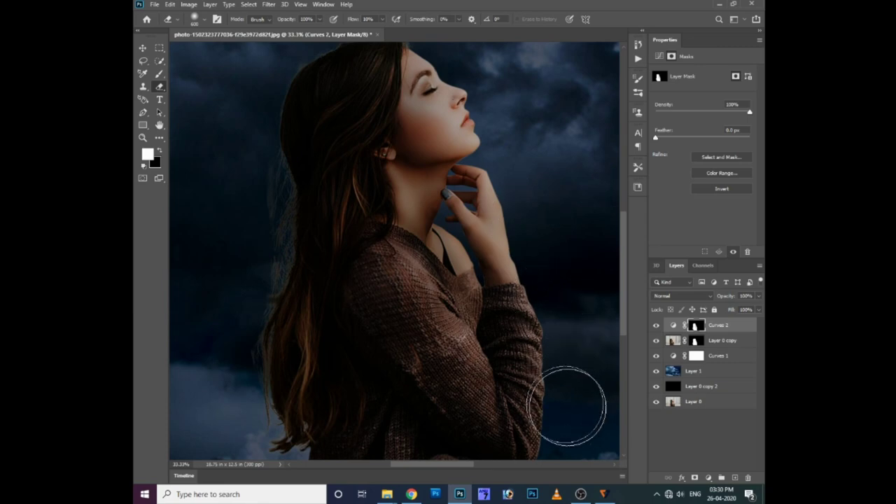
{"action": "left_click_drag", "start_coordinate": [444, 294], "coordinate": [524, 394]}
Step: Bring up the file-open window with Ctrl+O
{"action": "scroll", "coordinate": [488, 150], "scroll_direction": "up", "scroll_amount": 3}
{"action": "scroll", "coordinate": [380, 206], "scroll_direction": "up", "scroll_amount": 3}
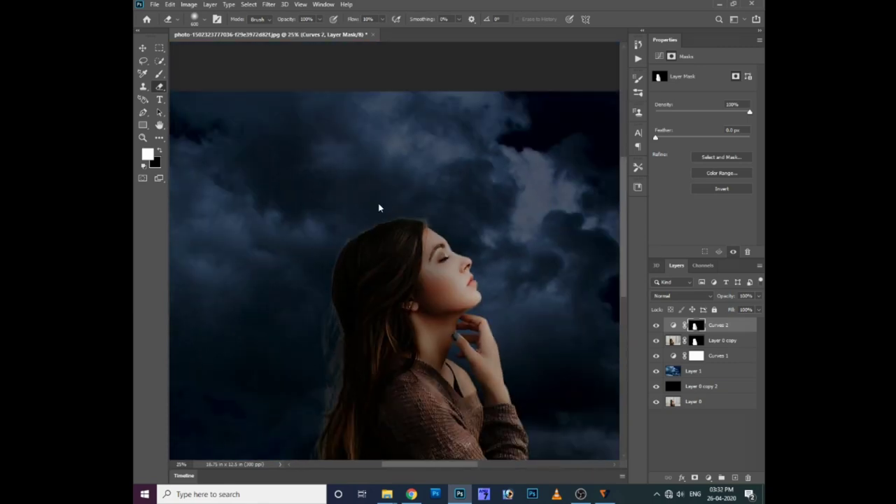
{"action": "key", "text": "ctrl+o"}
Step: Open the Instagram heart PNG and drag it into the photo, right of the woman
{"action": "left_click", "coordinate": [676, 468]}
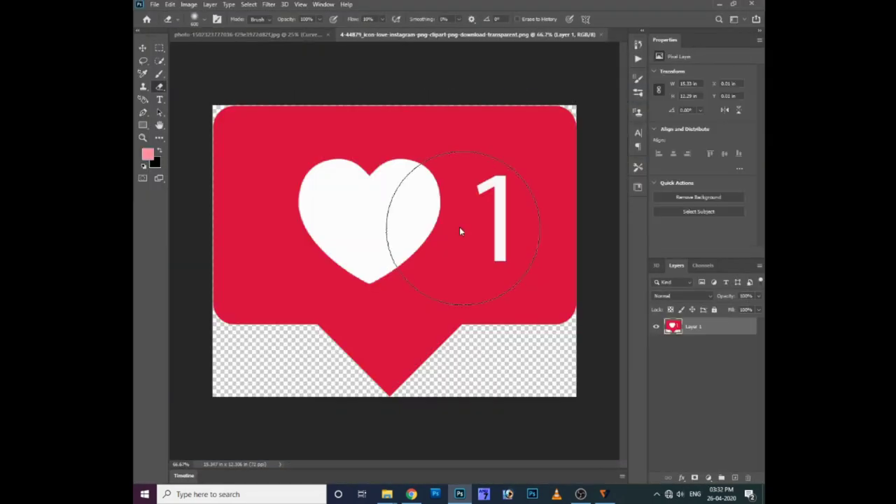
{"action": "left_click_drag", "start_coordinate": [459, 245], "coordinate": [566, 182]}
{"action": "key", "text": "ctrl+minus"}
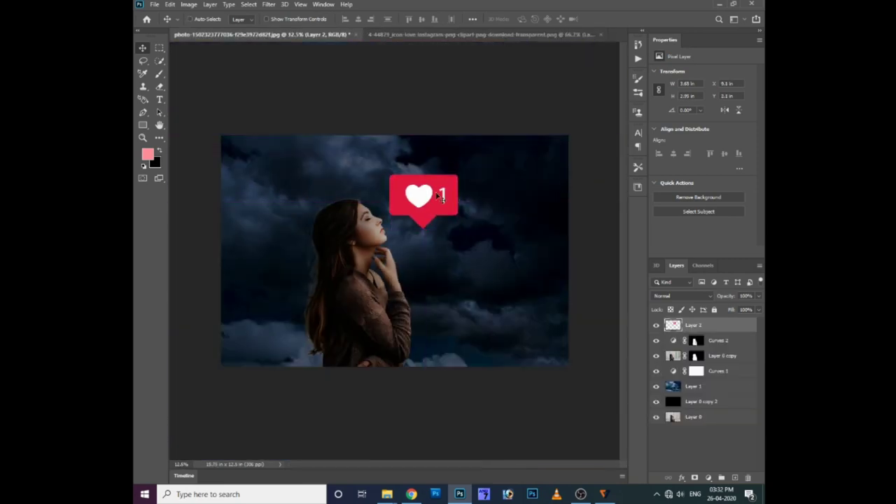
{"action": "mouse_move", "coordinate": [420, 188]}
{"action": "left_mouse_down"}
{"action": "mouse_move", "coordinate": [481, 186]}
{"action": "mouse_move", "coordinate": [492, 200]}
{"action": "mouse_move", "coordinate": [471, 193]}
{"action": "left_mouse_up"}
Step: Scale the heart down, duplicate its layer, and merge both copies into one
{"action": "key", "text": "ctrl+t"}
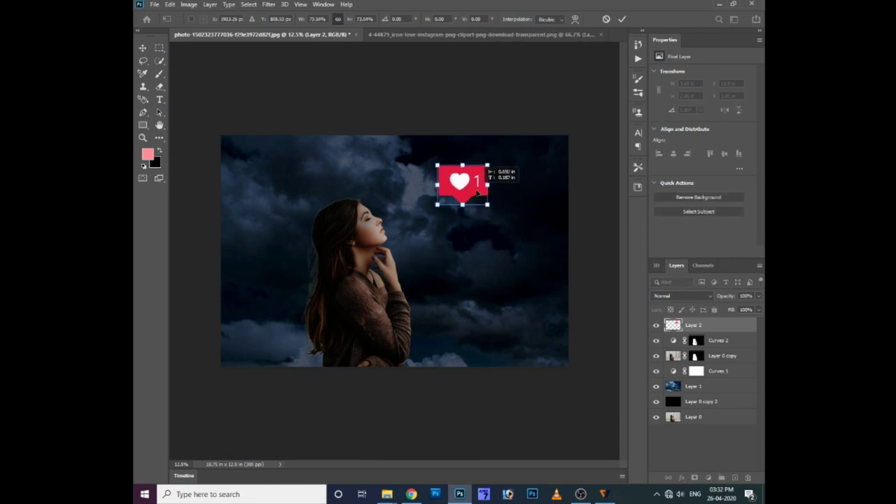
{"action": "key", "text": "Return"}
{"action": "key", "text": "ctrl+plus"}
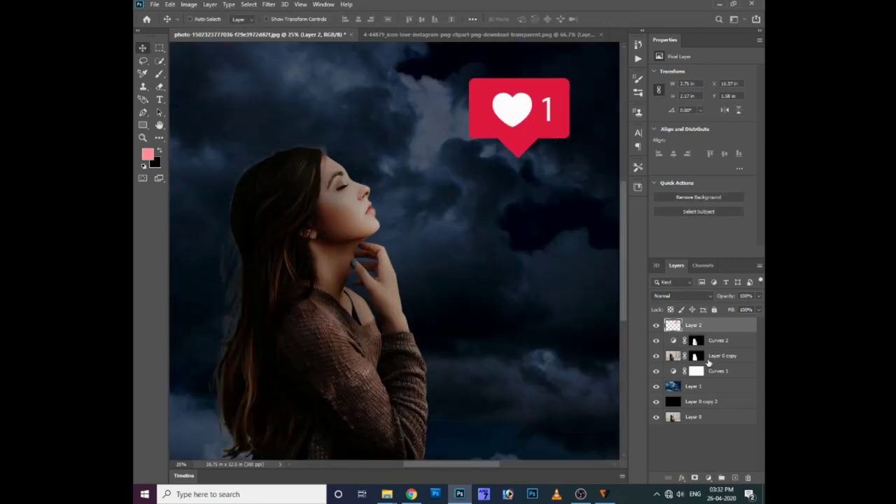
{"action": "key", "text": "ctrl+j"}
{"action": "left_click", "coordinate": [701, 340], "text": "shift"}
{"action": "left_click", "coordinate": [669, 477]}
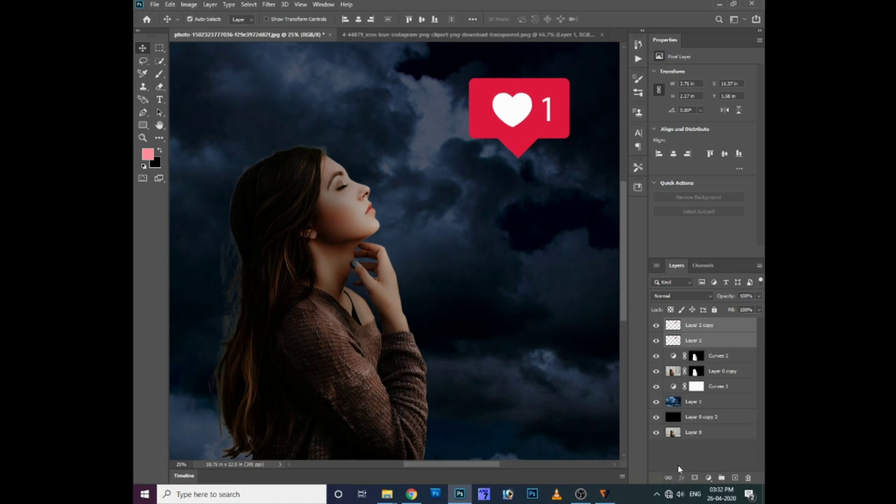
{"action": "key", "text": "ctrl+e"}
Step: Preview shifting the heart's hue toward pink in Hue/Saturation
{"action": "right_click", "coordinate": [522, 113]}
{"action": "left_click", "coordinate": [541, 181]}
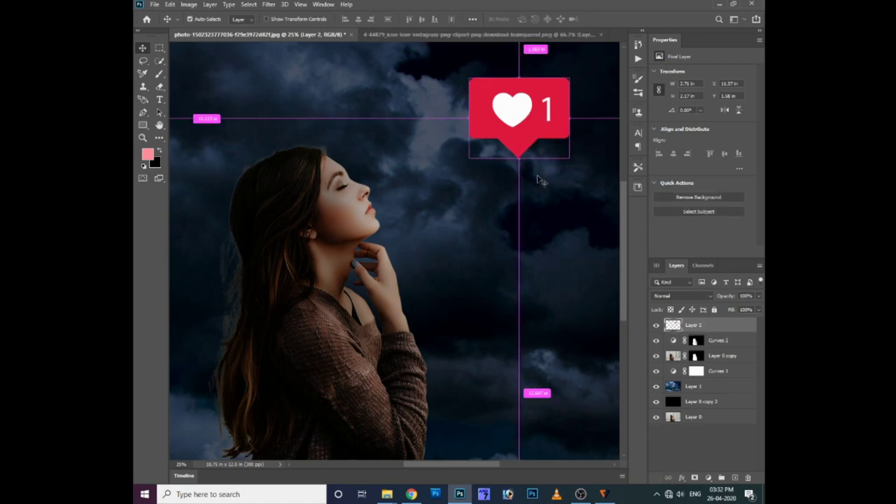
{"action": "key", "text": "ctrl+u"}
{"action": "mouse_move", "coordinate": [621, 372]}
{"action": "left_mouse_down"}
{"action": "mouse_move", "coordinate": [609, 371]}
{"action": "mouse_move", "coordinate": [635, 399]}
{"action": "left_mouse_up"}
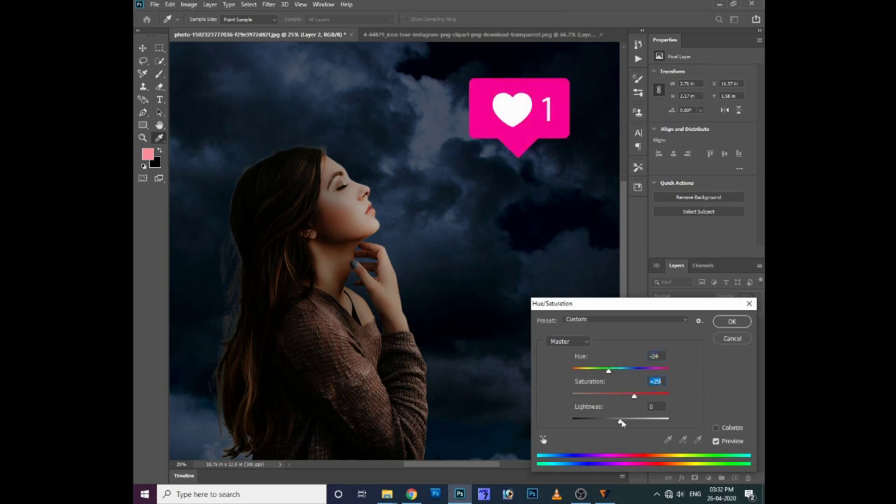
Step: Select the heart's Layer 2 and try Brightness/Contrast, then cancel it
{"action": "key", "text": "Escape"}
{"action": "right_click", "coordinate": [558, 134]}
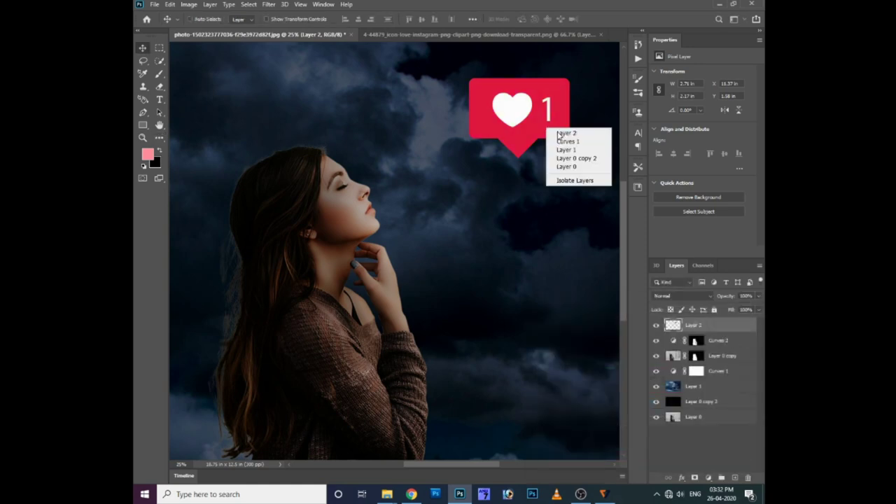
{"action": "left_click", "coordinate": [566, 133]}
{"action": "key", "text": "alt+i"}
{"action": "key", "text": "a"}
{"action": "key", "text": "Return"}
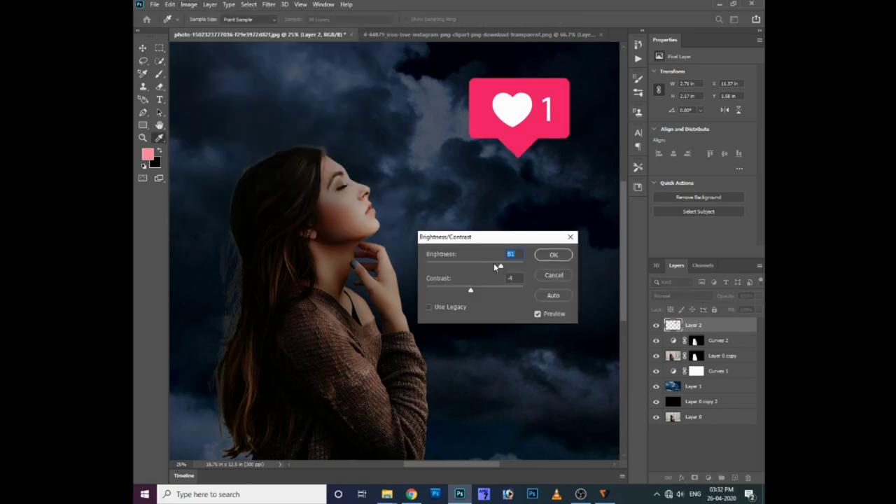
{"action": "left_click", "coordinate": [539, 315]}
{"action": "key", "text": "Escape"}
Step: Turn the heart pink with Hue -13 and Lightness -2
{"action": "key", "text": "ctrl+u"}
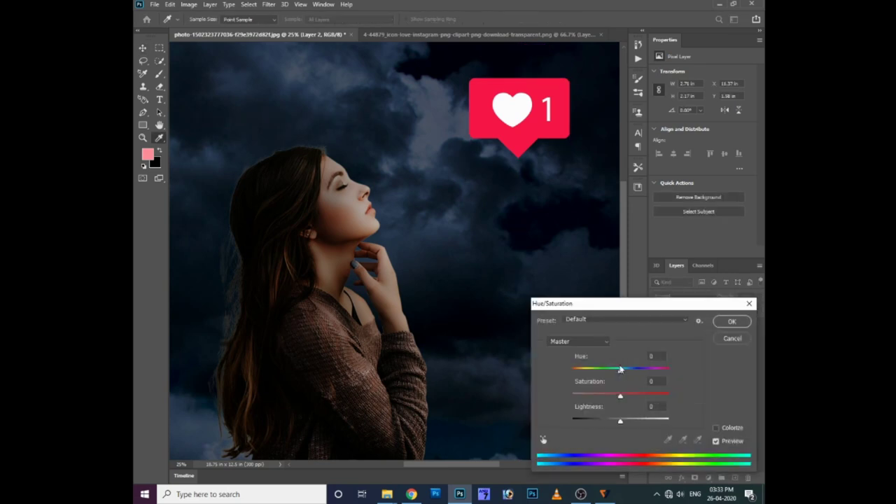
{"action": "left_click_drag", "start_coordinate": [619, 369], "coordinate": [616, 377]}
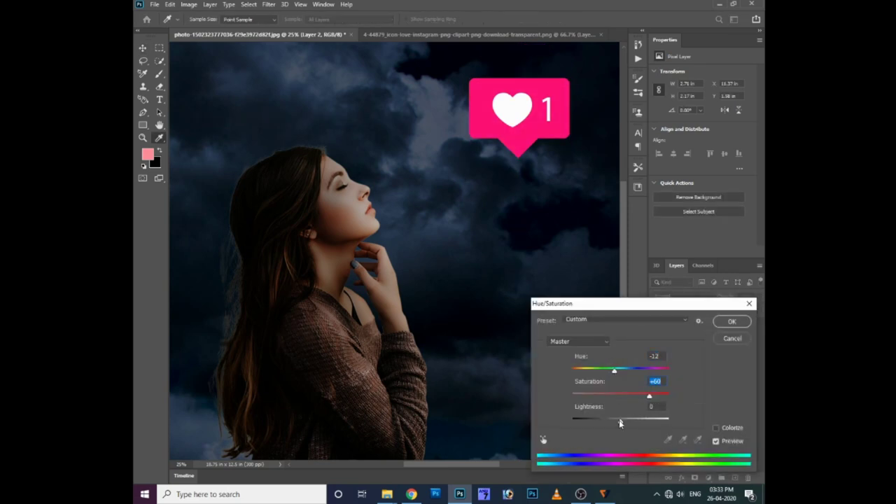
{"action": "left_click_drag", "start_coordinate": [619, 420], "coordinate": [619, 423]}
{"action": "left_click_drag", "start_coordinate": [614, 371], "coordinate": [615, 373]}
{"action": "key", "text": "Return"}
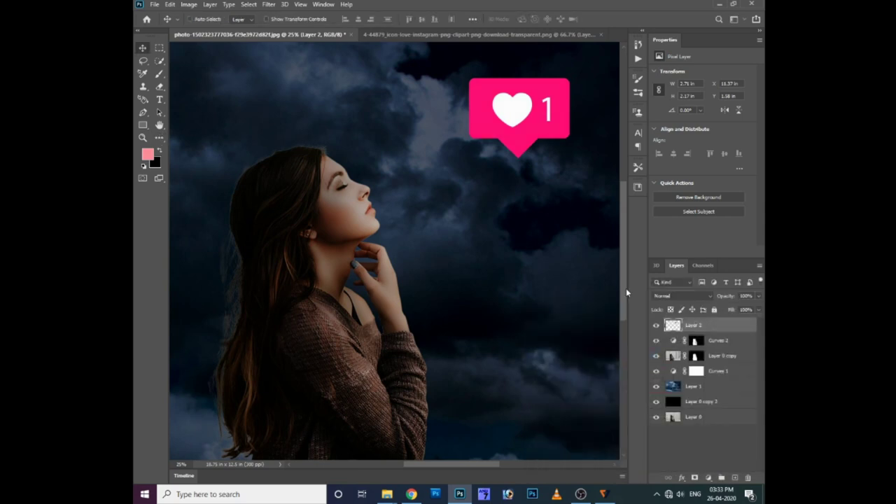
Step: Set the heart's brightness to -14, nudge hue to -1, then duplicate the layer
{"action": "left_click", "coordinate": [189, 4]}
{"action": "left_click", "coordinate": [308, 31]}
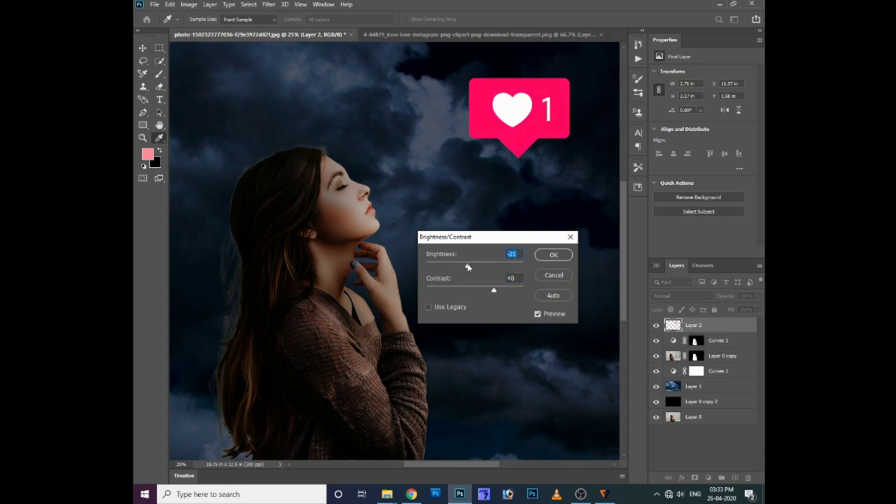
{"action": "left_click_drag", "start_coordinate": [465, 267], "coordinate": [470, 269]}
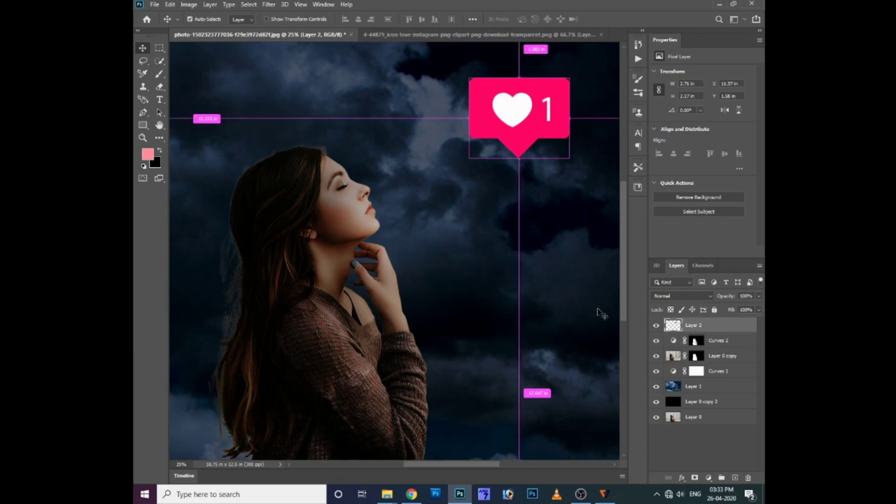
{"action": "key", "text": "ctrl+u"}
{"action": "left_click", "coordinate": [619, 372]}
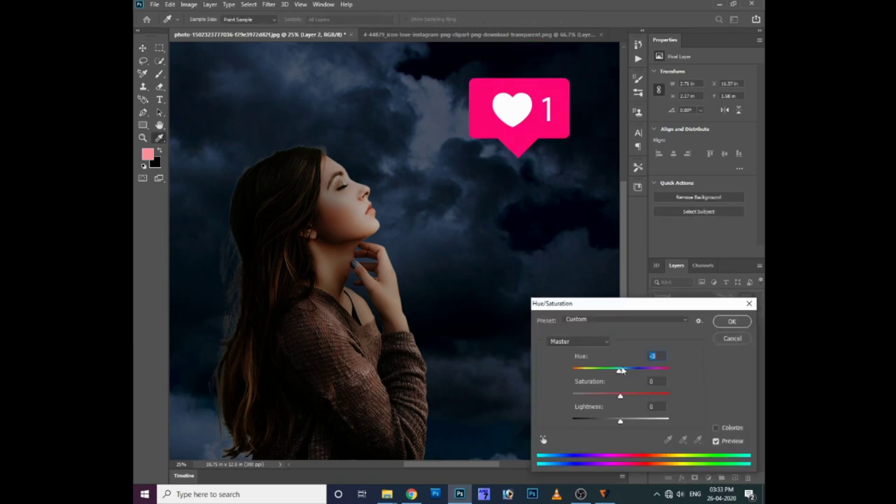
{"action": "key", "text": "Return"}
{"action": "key", "text": "ctrl+j"}
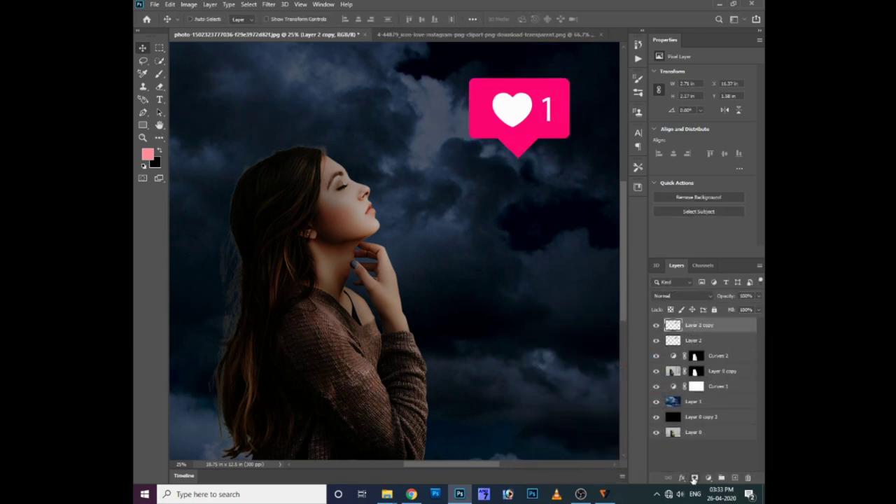
Step: Give Layer 2 copy a pink Screen-mode Inner Glow of size 114, then select Layer 2
{"action": "left_click", "coordinate": [683, 479]}
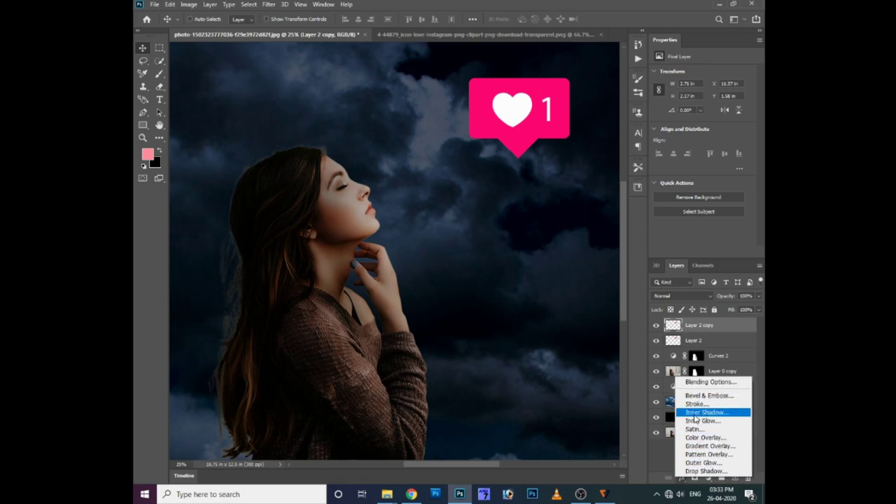
{"action": "left_click", "coordinate": [703, 421]}
{"action": "left_click", "coordinate": [481, 304]}
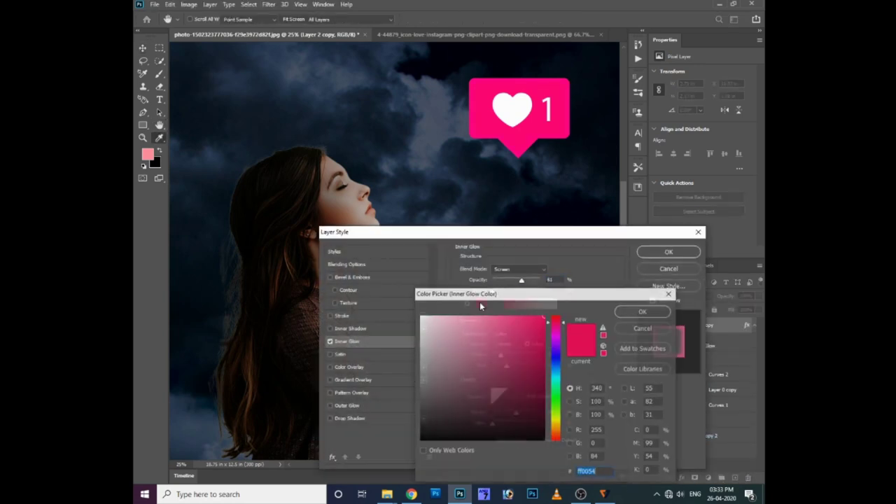
{"action": "left_click", "coordinate": [556, 319]}
{"action": "left_click_drag", "start_coordinate": [558, 319], "coordinate": [560, 325]}
{"action": "left_click", "coordinate": [657, 315]}
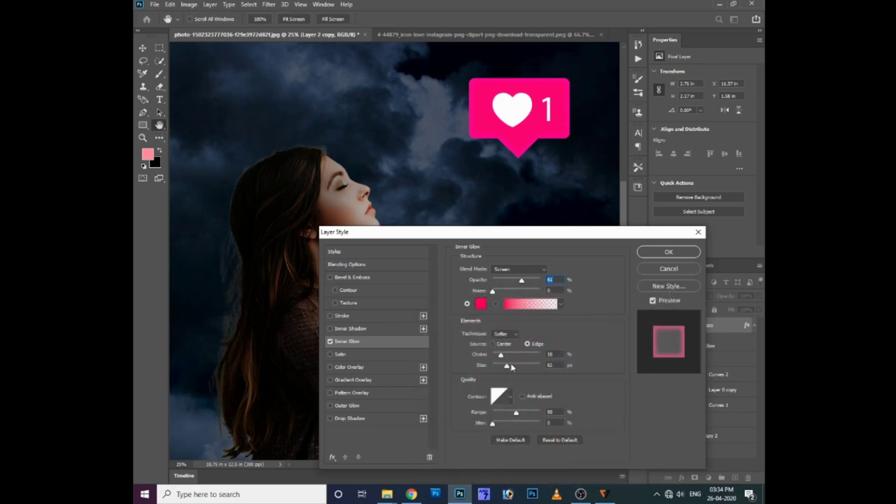
{"action": "left_click_drag", "start_coordinate": [513, 367], "coordinate": [516, 369]}
{"action": "left_click", "coordinate": [480, 303]}
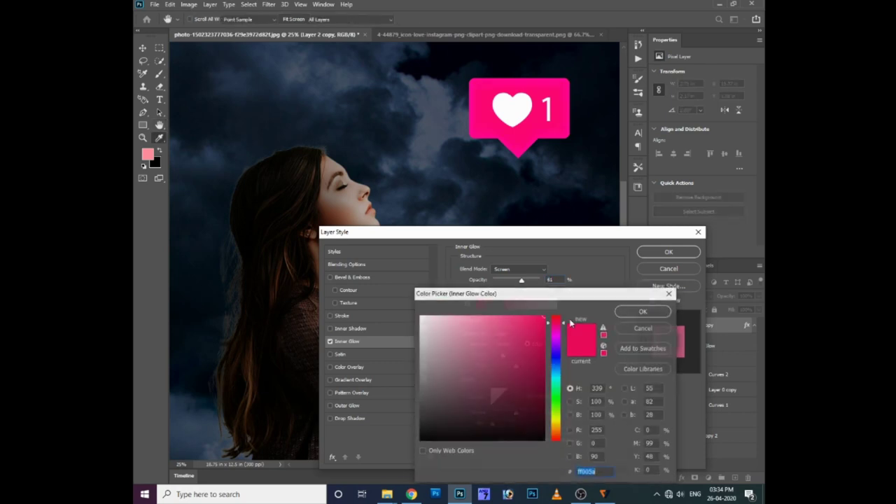
{"action": "key", "text": "Return"}
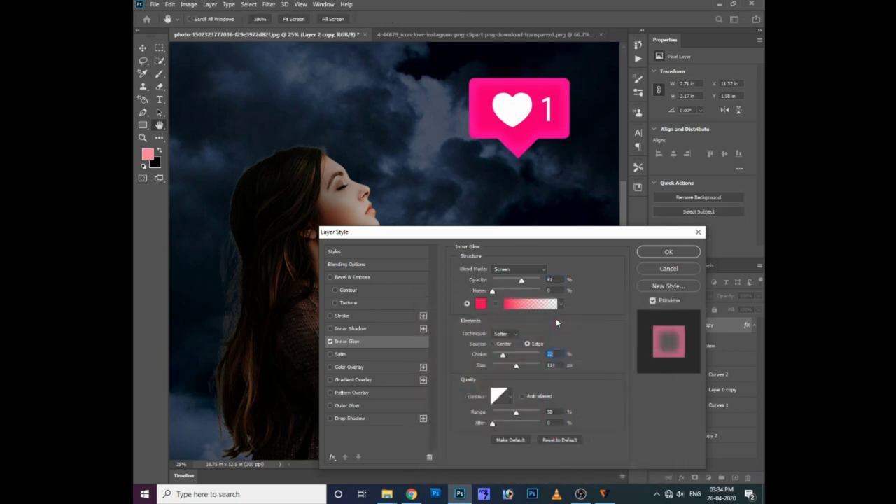
{"action": "key", "text": "Return"}
{"action": "left_click", "coordinate": [700, 369], "text": "shift"}
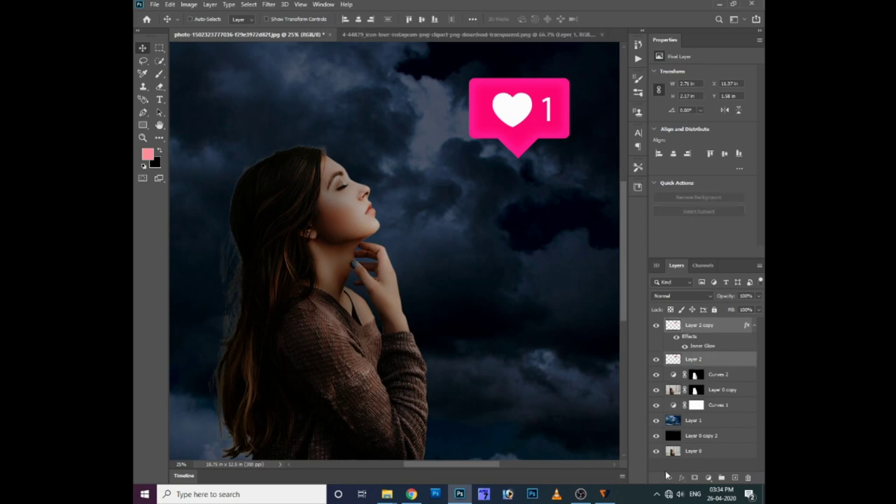
{"action": "left_click", "coordinate": [668, 477]}
Step: Add an Outer Glow to Layer 2 with opacity and range at 100 and a wide spread and size
{"action": "left_click", "coordinate": [708, 369]}
{"action": "left_click", "coordinate": [682, 478]}
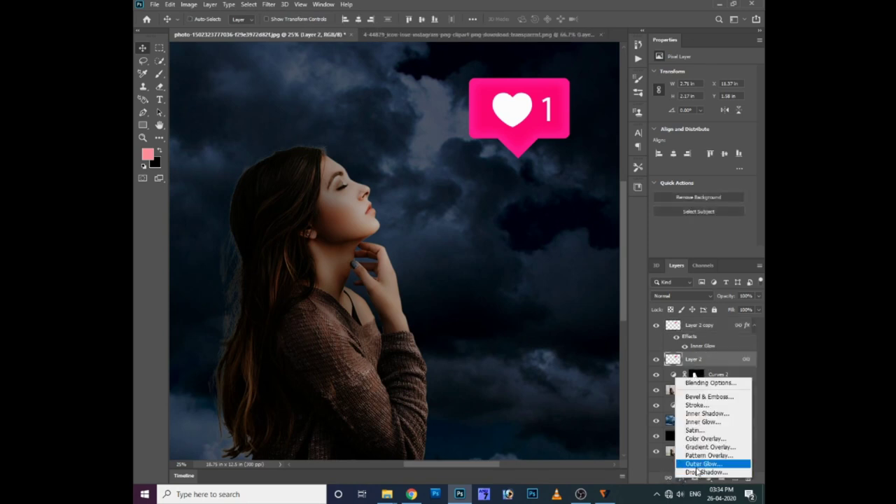
{"action": "left_click", "coordinate": [704, 464]}
{"action": "left_click_drag", "start_coordinate": [538, 239], "coordinate": [551, 261]}
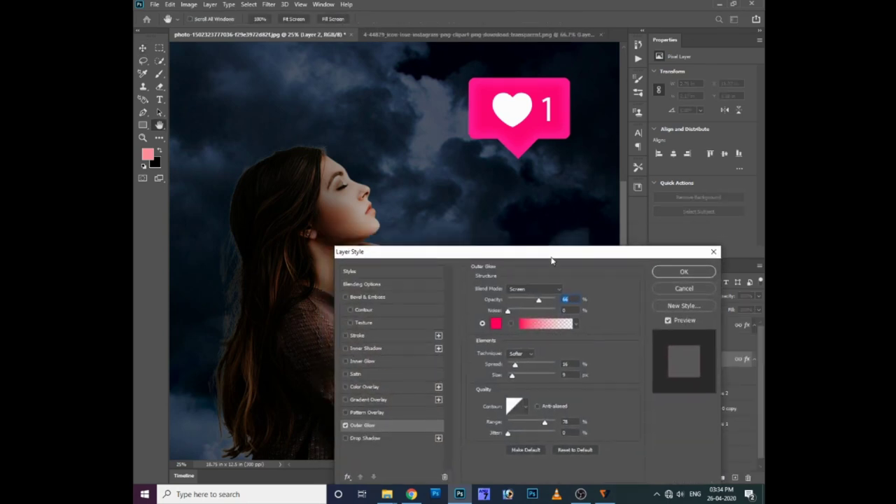
{"action": "left_click_drag", "start_coordinate": [523, 366], "coordinate": [525, 365]}
{"action": "mouse_move", "coordinate": [512, 375]}
{"action": "left_mouse_down"}
{"action": "mouse_move", "coordinate": [537, 375]}
{"action": "mouse_move", "coordinate": [530, 365]}
{"action": "left_mouse_up"}
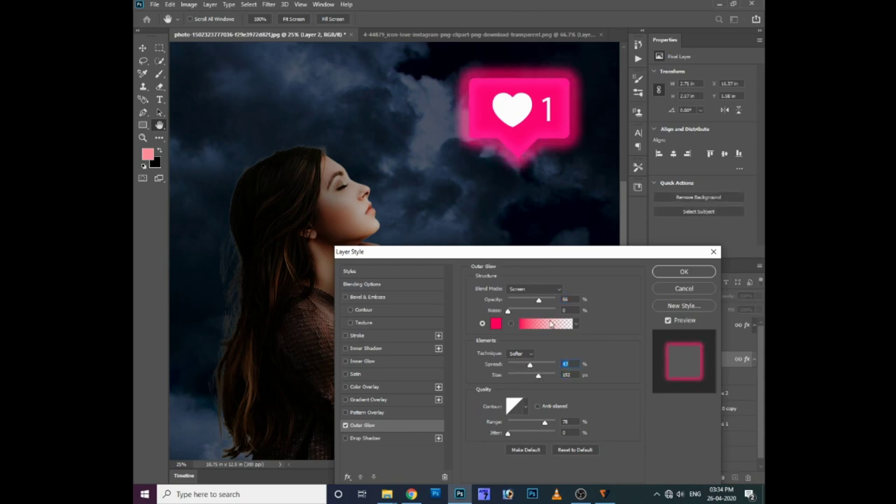
{"action": "left_click_drag", "start_coordinate": [553, 302], "coordinate": [560, 301]}
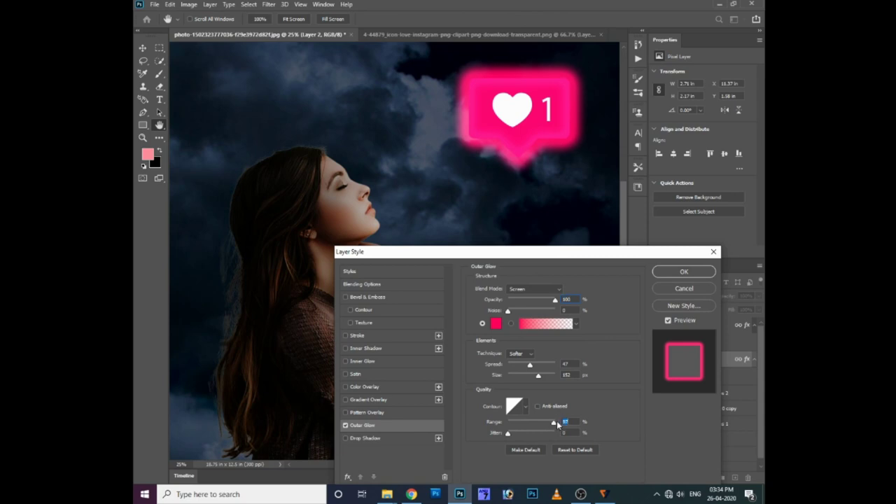
{"action": "left_click_drag", "start_coordinate": [557, 423], "coordinate": [564, 411]}
{"action": "left_click_drag", "start_coordinate": [526, 368], "coordinate": [537, 377]}
Step: Make the outer glow red-pink in Normal blend mode and apply it
{"action": "left_click", "coordinate": [496, 324]}
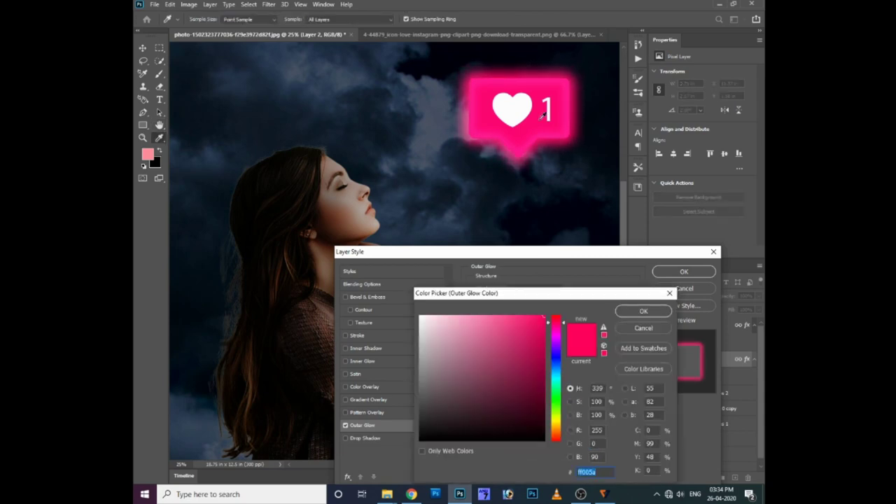
{"action": "left_click", "coordinate": [644, 311]}
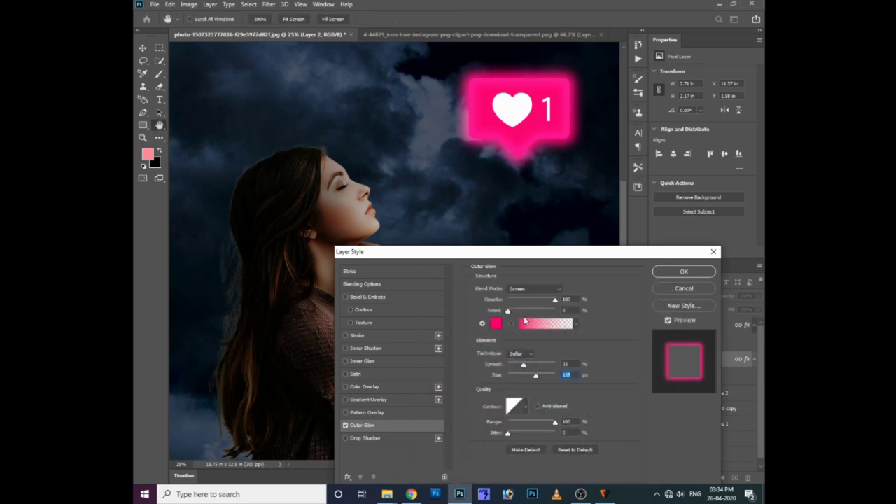
{"action": "left_click", "coordinate": [536, 289]}
{"action": "left_click", "coordinate": [521, 250]}
{"action": "left_click", "coordinate": [495, 324]}
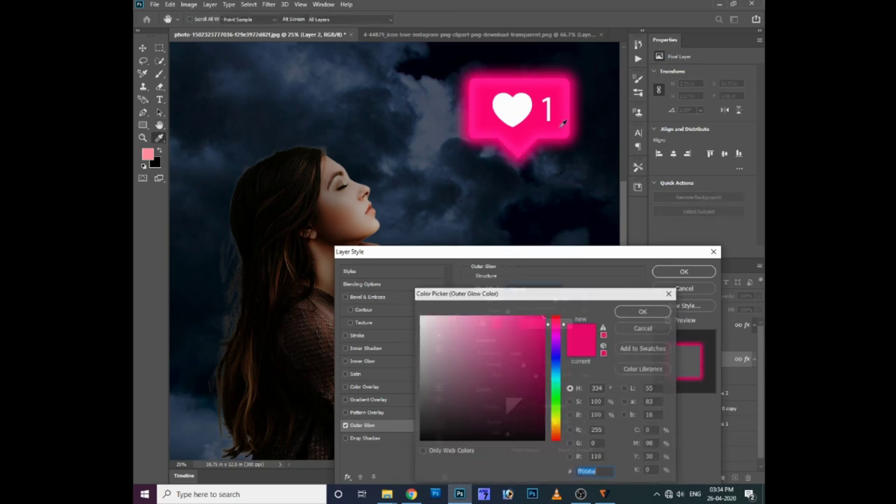
{"action": "left_click", "coordinate": [558, 323]}
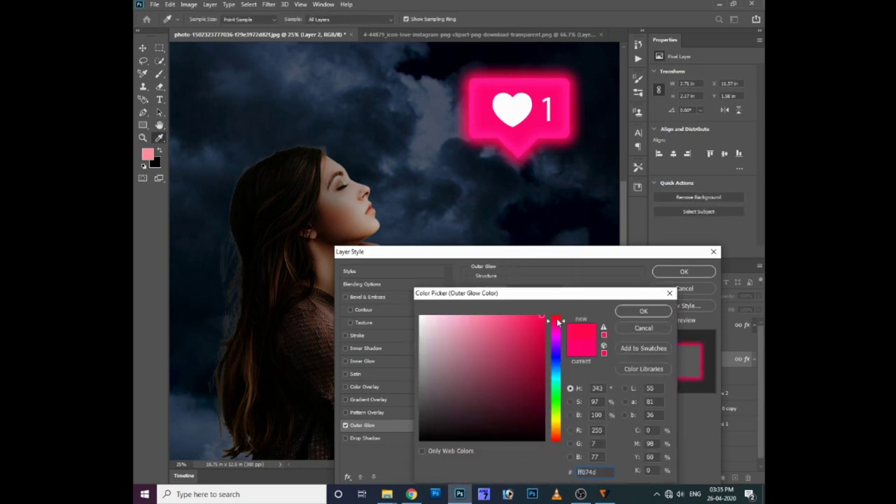
{"action": "left_click", "coordinate": [644, 311]}
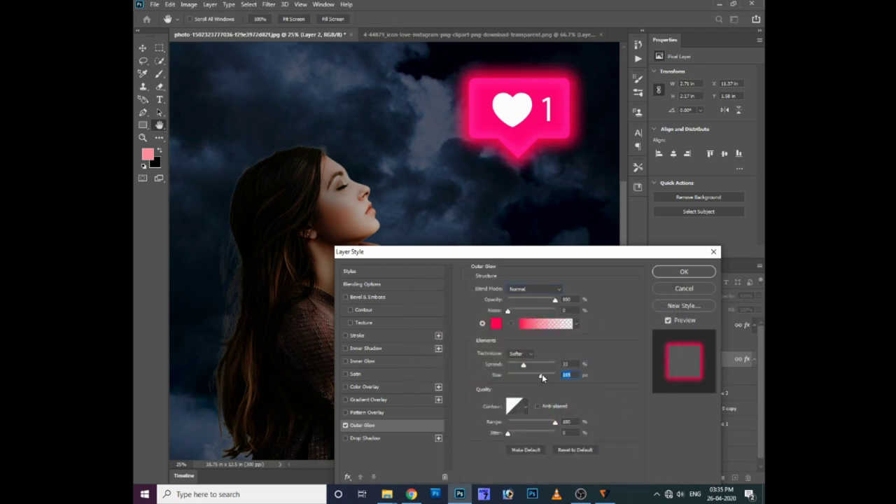
{"action": "key", "text": "Return"}
{"action": "key", "text": "v"}
{"action": "key", "text": "ctrl+minus"}
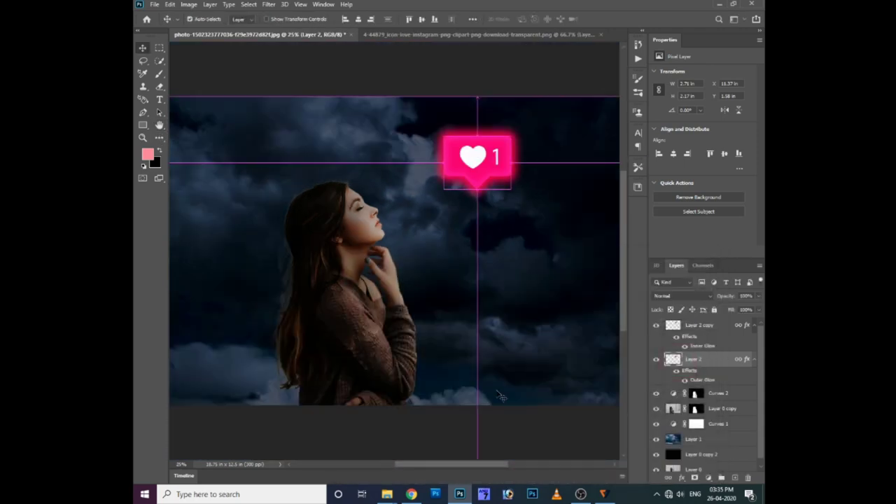
Step: Load the woman's silhouette as a selection and add a new layer masked to it
{"action": "key", "text": "ctrl+plus"}
{"action": "key", "text": "ctrl+plus"}
{"action": "left_click_drag", "start_coordinate": [453, 235], "coordinate": [475, 270]}
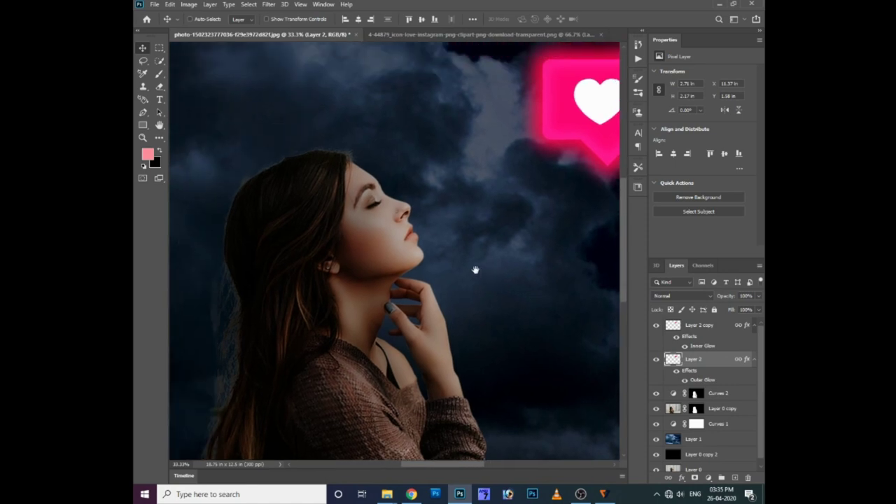
{"action": "left_click", "coordinate": [694, 409], "text": "ctrl"}
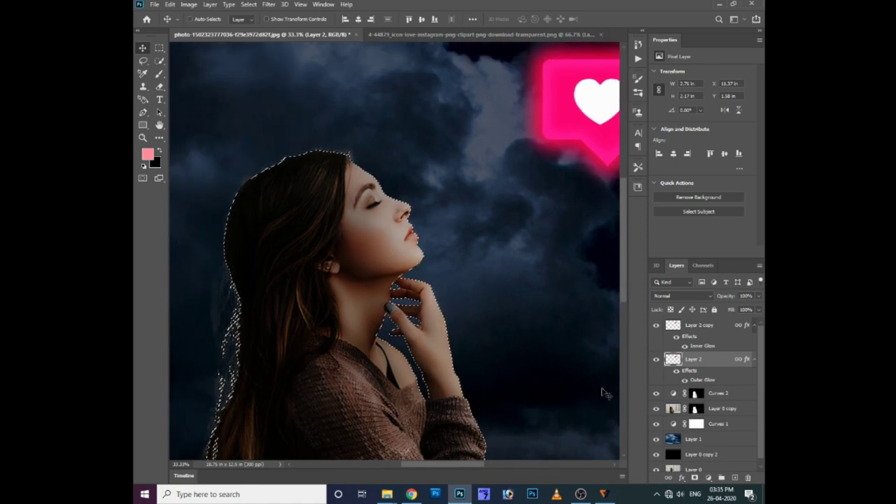
{"action": "key", "text": "ctrl+shift+n"}
{"action": "key", "text": "Return"}
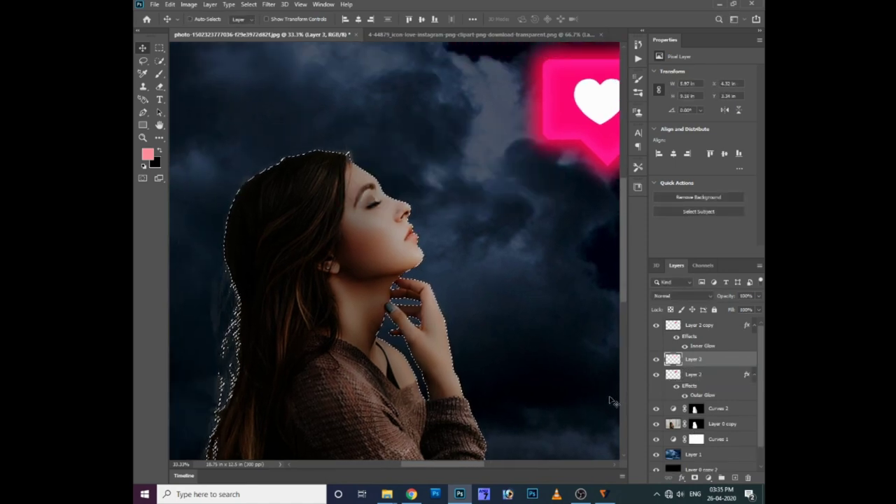
{"action": "left_click", "coordinate": [696, 479]}
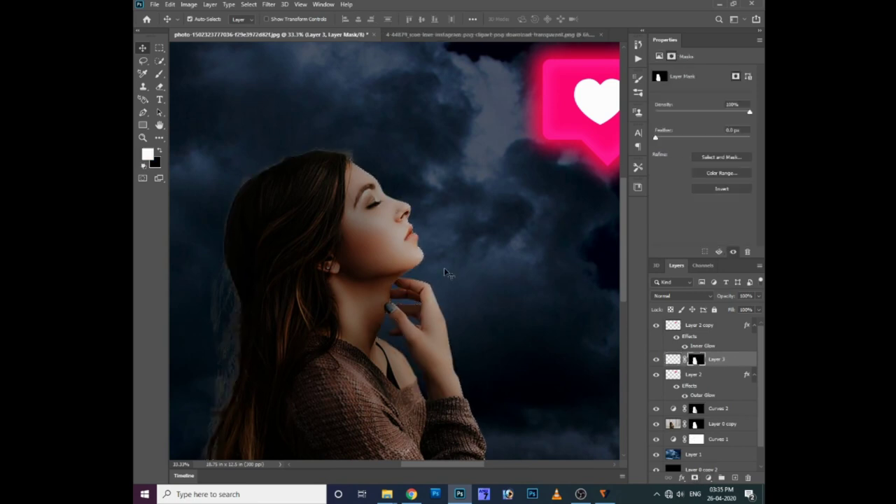
Step: Set the new masked layer's blend mode to Overlay
{"action": "key", "text": "ctrl+plus"}
{"action": "left_click", "coordinate": [672, 295]}
{"action": "key", "text": "Escape"}
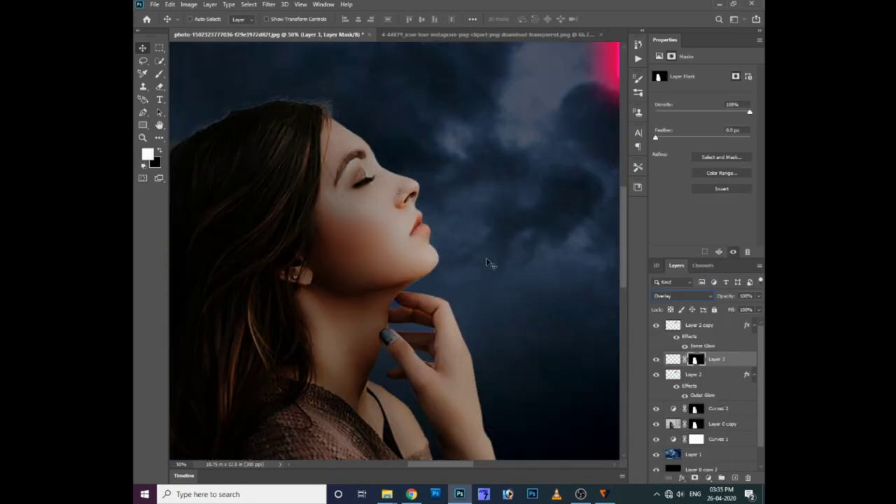
Step: Check the foreground colour options, keep white, then select the heart copy layer with the Brush
{"action": "left_click", "coordinate": [147, 154]}
{"action": "key", "text": "ctrl+minus"}
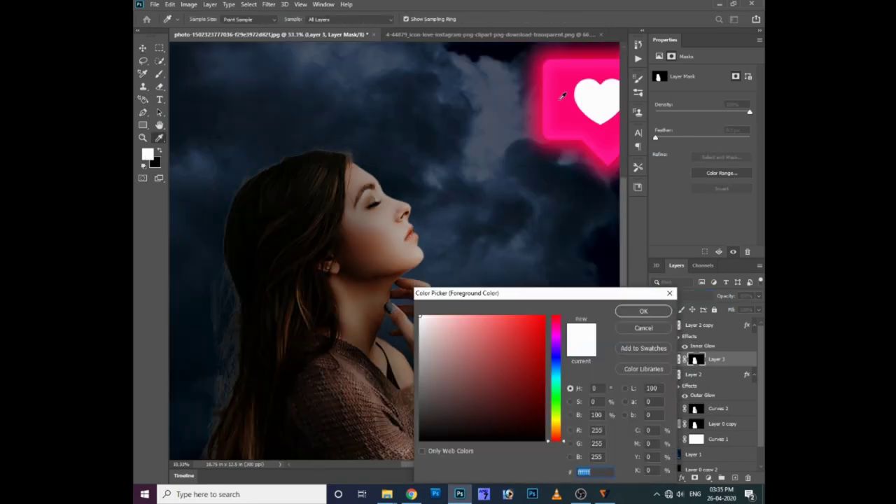
{"action": "left_click", "coordinate": [568, 83]}
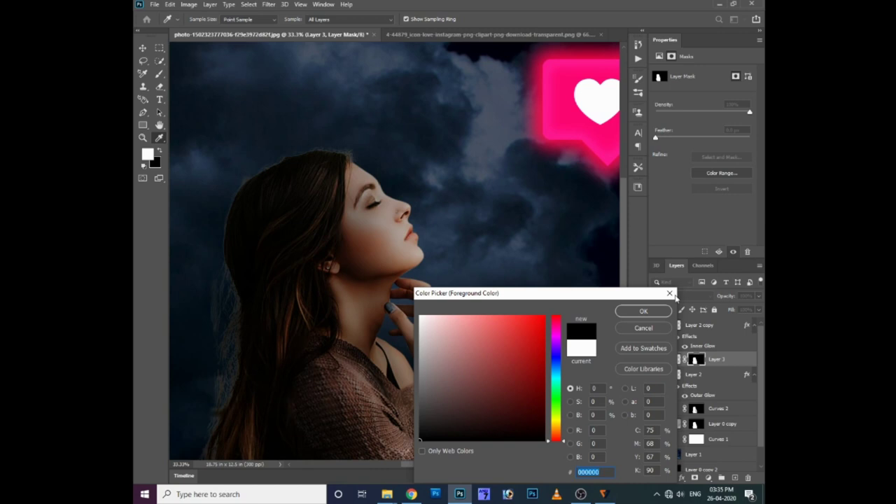
{"action": "left_click", "coordinate": [671, 294]}
{"action": "left_click", "coordinate": [147, 153]}
{"action": "left_click", "coordinate": [644, 327]}
{"action": "key", "text": "b"}
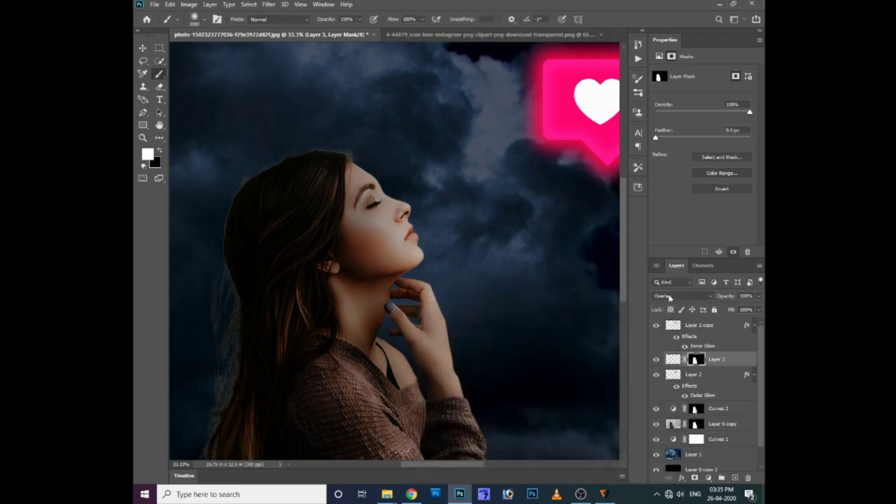
{"action": "left_click", "coordinate": [703, 329]}
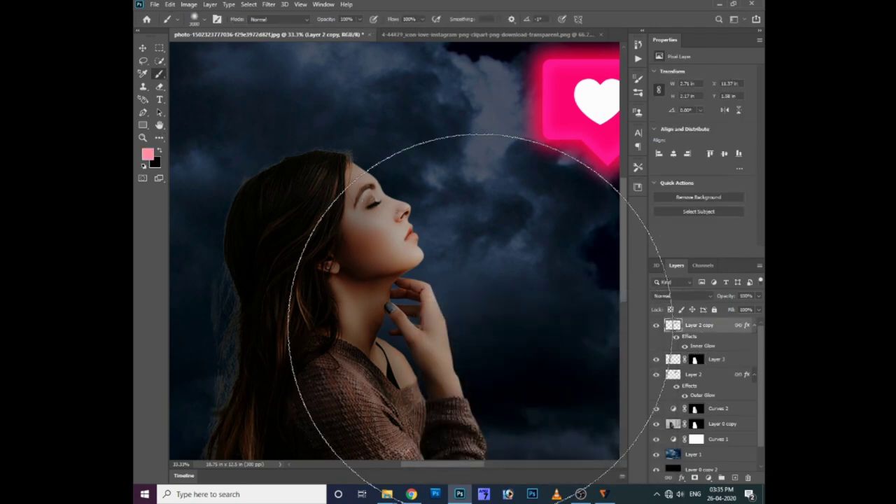
Step: Set the foreground colour to the hot pink sampled from the neon heart icon
{"action": "left_click", "coordinate": [147, 153]}
{"action": "left_click", "coordinate": [559, 78]}
{"action": "left_click_drag", "start_coordinate": [560, 325], "coordinate": [560, 323]}
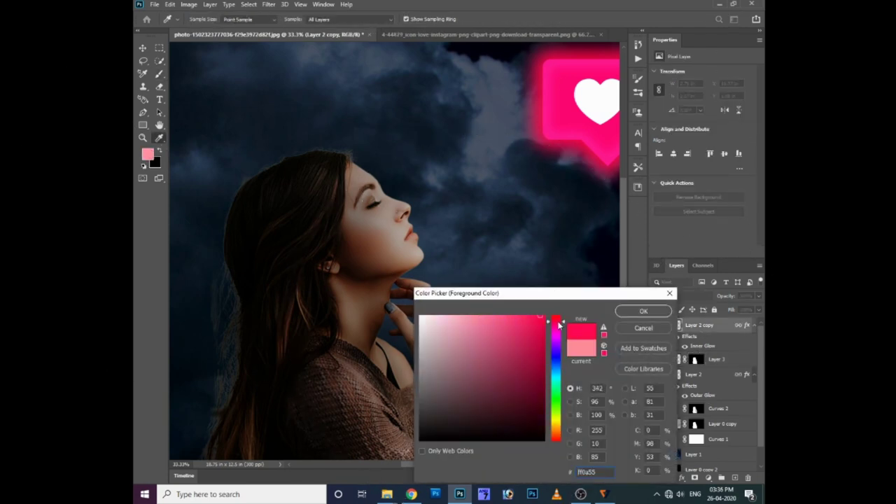
{"action": "left_click", "coordinate": [558, 99]}
{"action": "left_click_drag", "start_coordinate": [625, 294], "coordinate": [522, 295]}
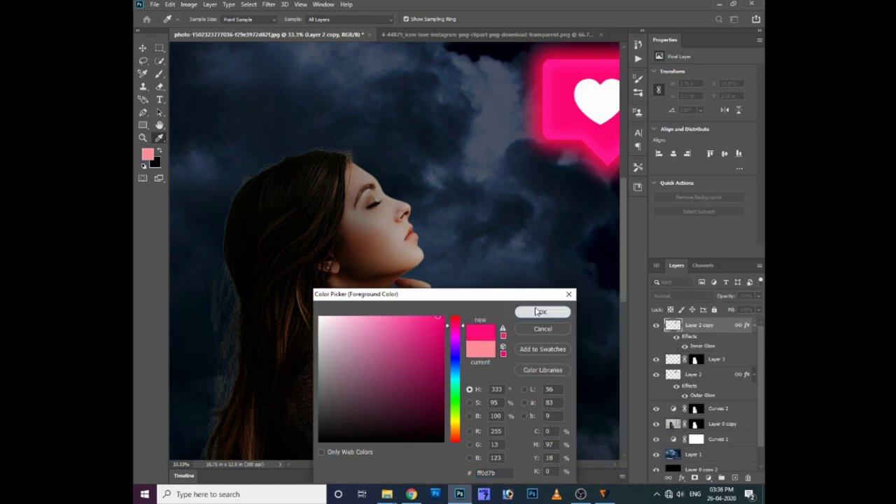
{"action": "left_click", "coordinate": [542, 313]}
Step: Drag the Overlay layer below the heart layer in the stack
{"action": "key", "text": "b"}
{"action": "left_click", "coordinate": [693, 375]}
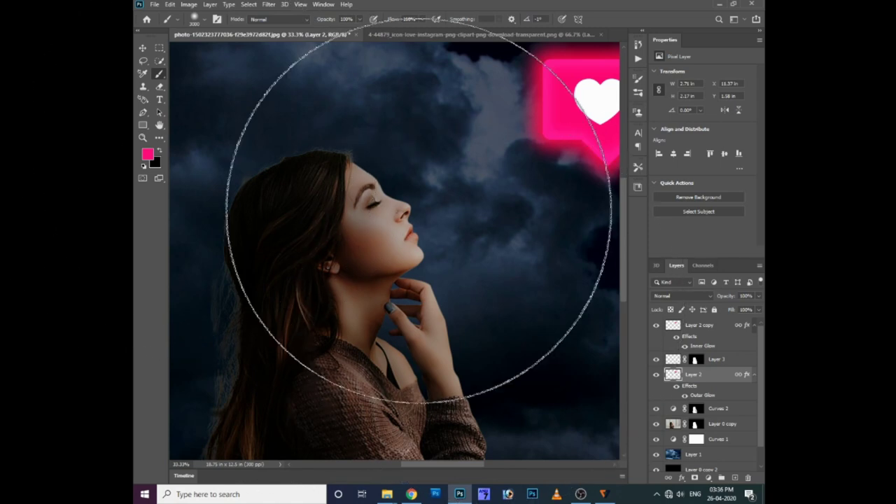
{"action": "left_click", "coordinate": [713, 362]}
{"action": "left_click_drag", "start_coordinate": [717, 362], "coordinate": [693, 380]}
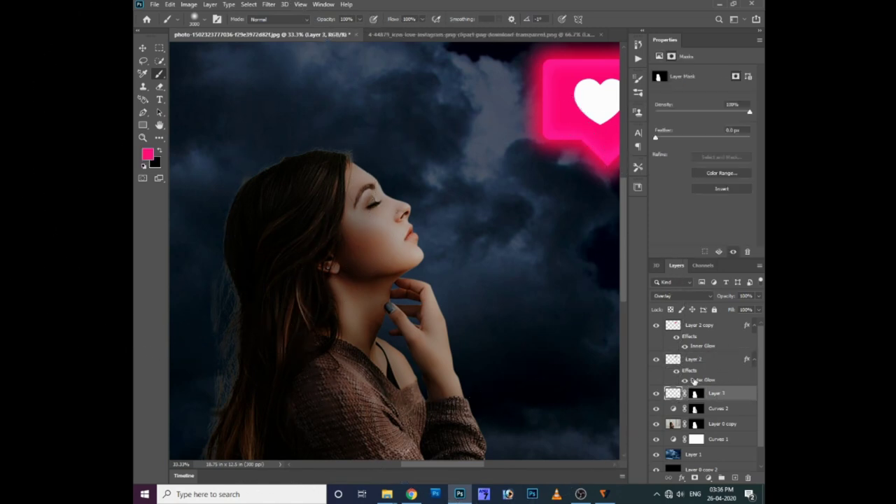
Step: Shrink the brush, test a pink stroke over face, neck and hand, then undo it
{"action": "key", "text": "bracketleft"}
{"action": "key", "text": "bracketleft"}
{"action": "key", "text": "bracketleft"}
{"action": "key", "text": "bracketleft"}
{"action": "key", "text": "bracketleft"}
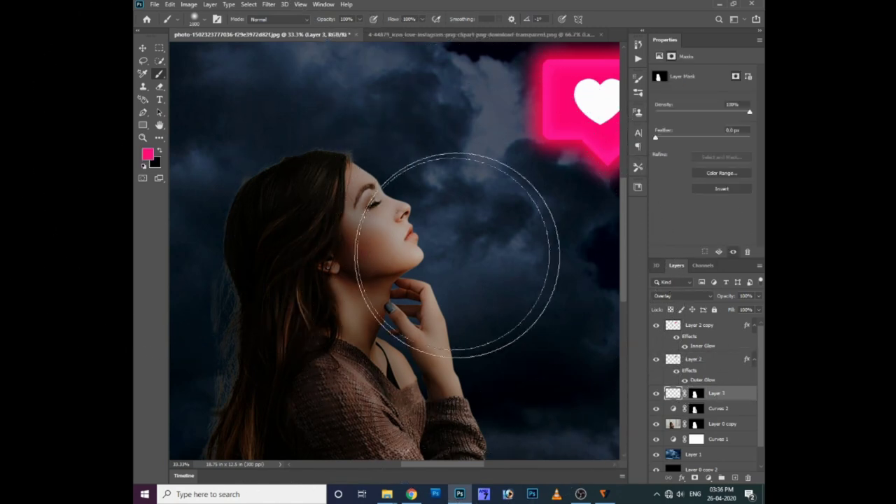
{"action": "key", "text": "bracketleft"}
{"action": "key", "text": "bracketleft"}
{"action": "key", "text": "bracketleft"}
{"action": "mouse_move", "coordinate": [406, 191]}
{"action": "left_mouse_down"}
{"action": "mouse_move", "coordinate": [380, 180]}
{"action": "mouse_move", "coordinate": [427, 220]}
{"action": "mouse_move", "coordinate": [481, 394]}
{"action": "left_mouse_up"}
{"action": "key", "text": "ctrl+z"}
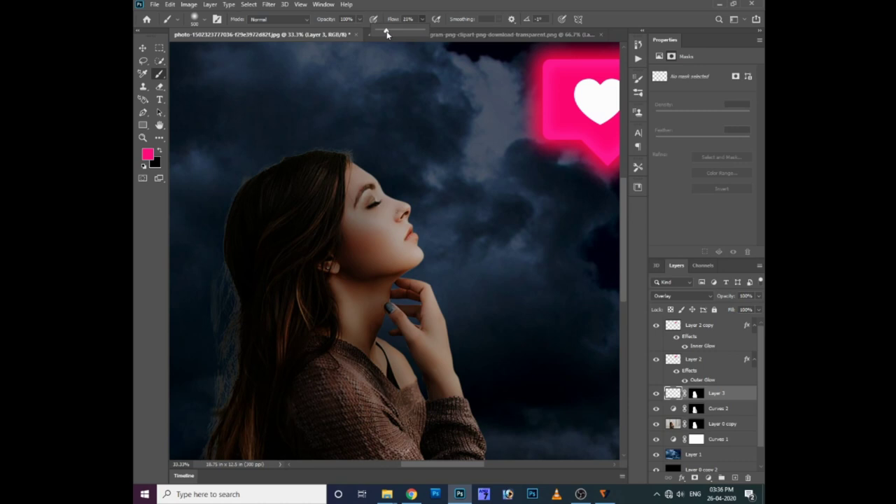
Step: Set brush flow to 20% and paint pink rim light along the hand
{"action": "left_click_drag", "start_coordinate": [384, 31], "coordinate": [386, 30]}
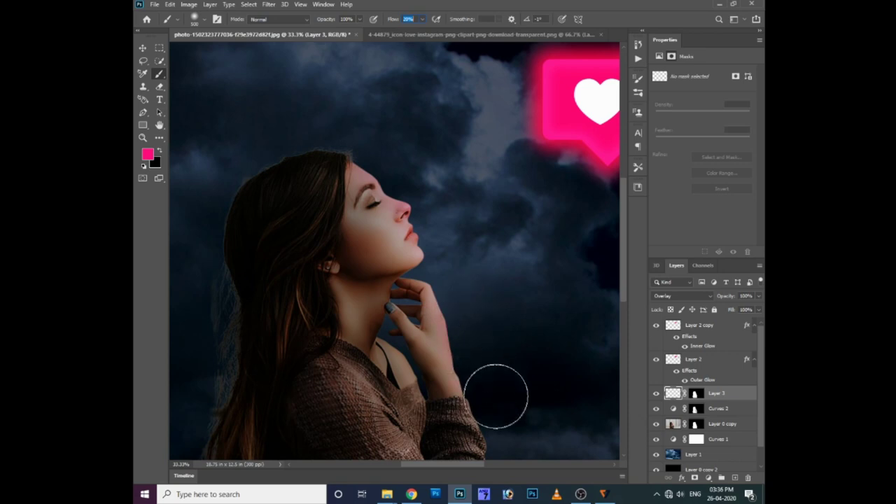
{"action": "left_click_drag", "start_coordinate": [491, 236], "coordinate": [499, 196]}
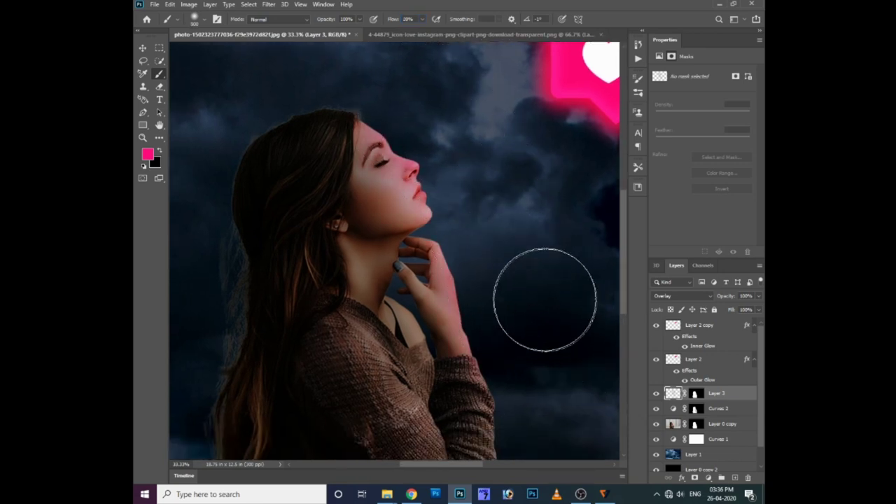
{"action": "key", "text": "bracketleft"}
{"action": "key", "text": "bracketleft"}
{"action": "key", "text": "bracketleft"}
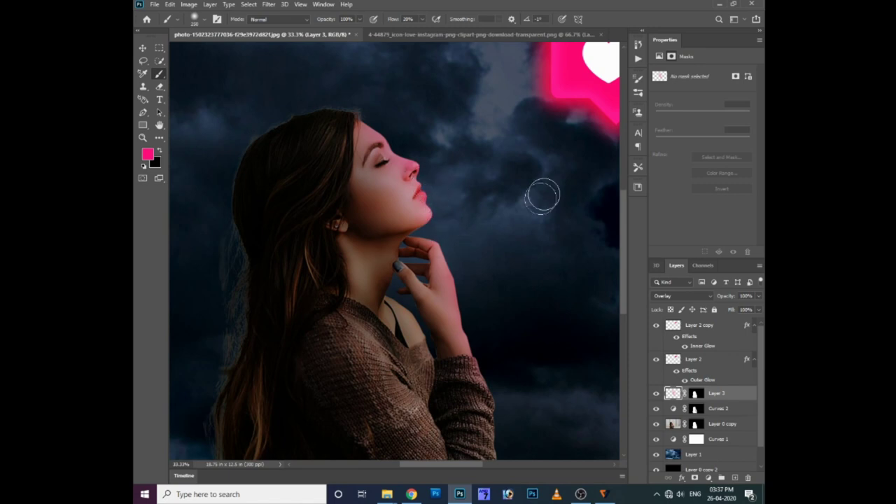
{"action": "mouse_move", "coordinate": [452, 257]}
{"action": "left_mouse_down"}
{"action": "mouse_move", "coordinate": [480, 340]}
{"action": "mouse_move", "coordinate": [444, 234]}
{"action": "left_mouse_up"}
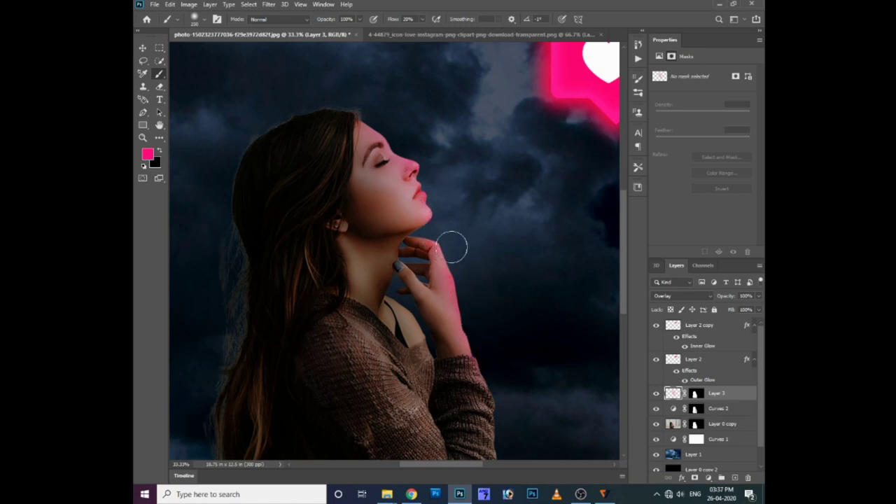
Step: Paint soft pink light across the upper sweater chest
{"action": "mouse_move", "coordinate": [370, 344]}
{"action": "left_mouse_down"}
{"action": "mouse_move", "coordinate": [416, 420]}
{"action": "mouse_move", "coordinate": [428, 366]}
{"action": "left_mouse_up"}
{"action": "key", "text": "ctrl+z"}
{"action": "scroll", "coordinate": [436, 276], "scroll_direction": "down", "scroll_amount": 3}
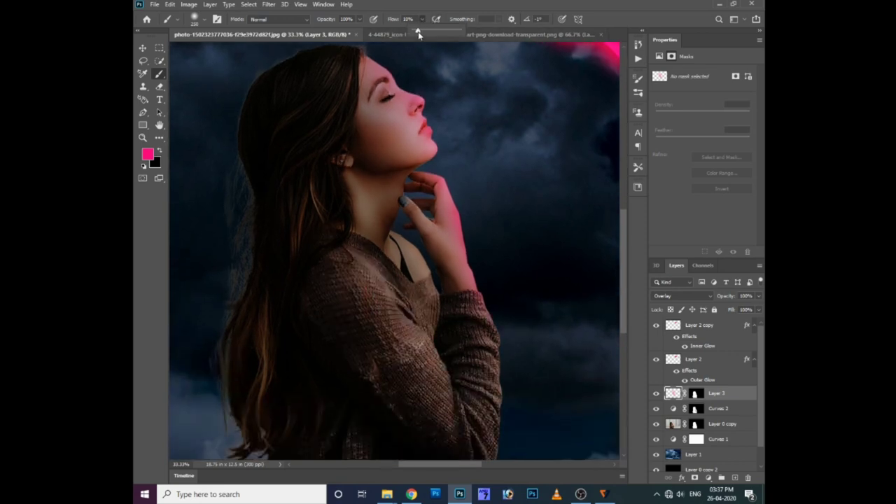
{"action": "left_click_drag", "start_coordinate": [356, 264], "coordinate": [469, 403]}
{"action": "key", "text": "ctrl+plus"}
{"action": "scroll", "coordinate": [474, 390], "scroll_direction": "down", "scroll_amount": 3}
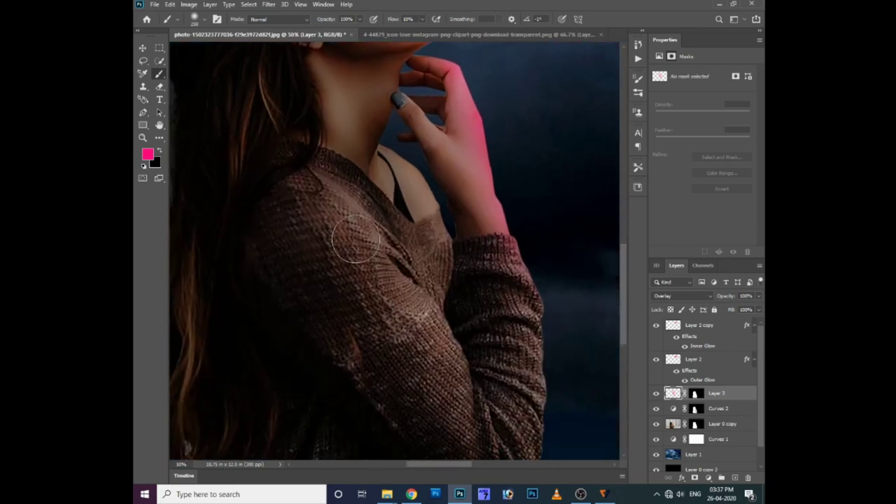
{"action": "mouse_move", "coordinate": [423, 300]}
{"action": "left_mouse_down"}
{"action": "mouse_move", "coordinate": [438, 250]}
{"action": "mouse_move", "coordinate": [401, 271]}
{"action": "left_mouse_up"}
{"action": "mouse_move", "coordinate": [556, 316]}
{"action": "left_mouse_down"}
{"action": "mouse_move", "coordinate": [504, 252]}
{"action": "mouse_move", "coordinate": [510, 395]}
{"action": "left_mouse_up"}
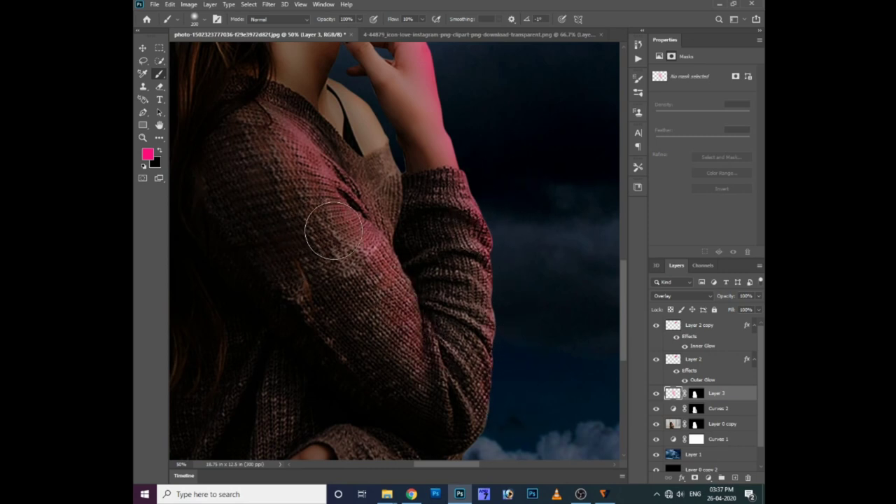
{"action": "left_click_drag", "start_coordinate": [320, 160], "coordinate": [344, 266]}
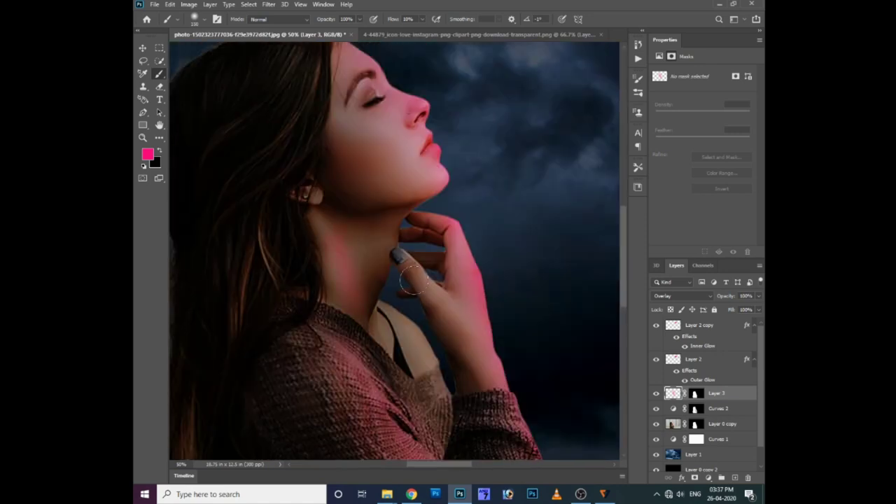
{"action": "left_click", "coordinate": [420, 33]}
Step: Paint more pink light down the sweater sleeve
{"action": "left_click_drag", "start_coordinate": [383, 103], "coordinate": [404, 176]}
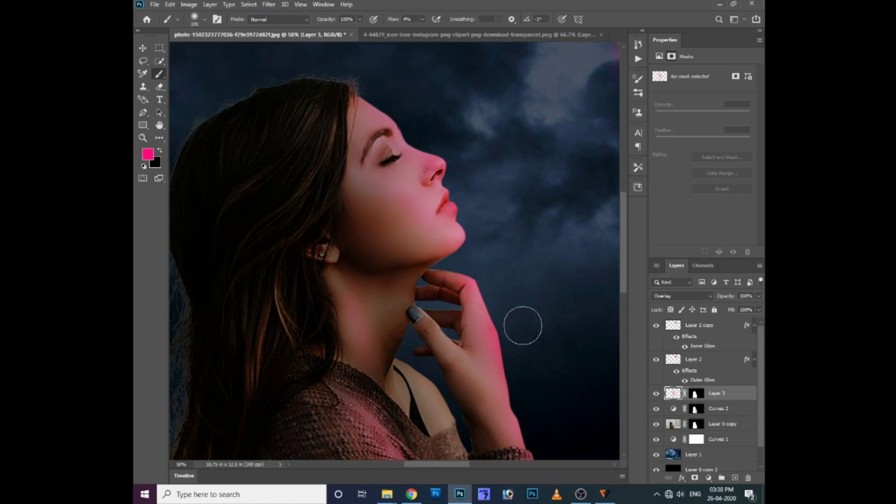
{"action": "left_click_drag", "start_coordinate": [464, 365], "coordinate": [448, 289]}
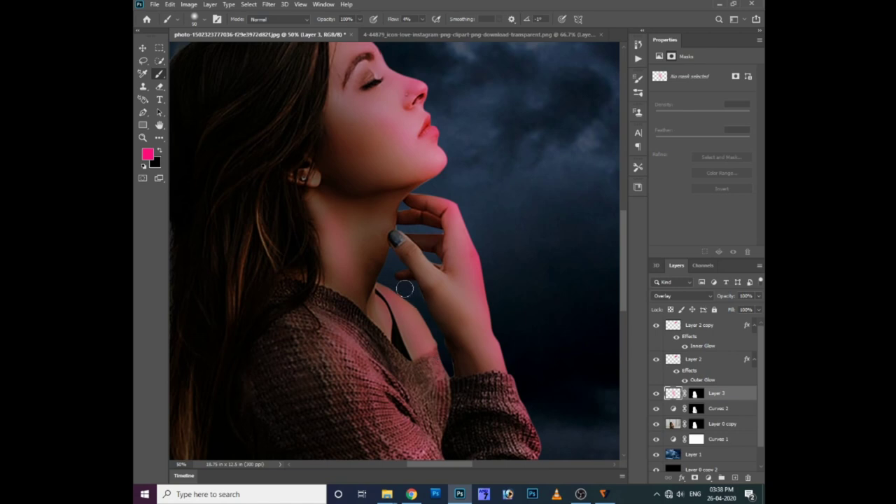
{"action": "scroll", "coordinate": [413, 283], "scroll_direction": "down", "scroll_amount": 5}
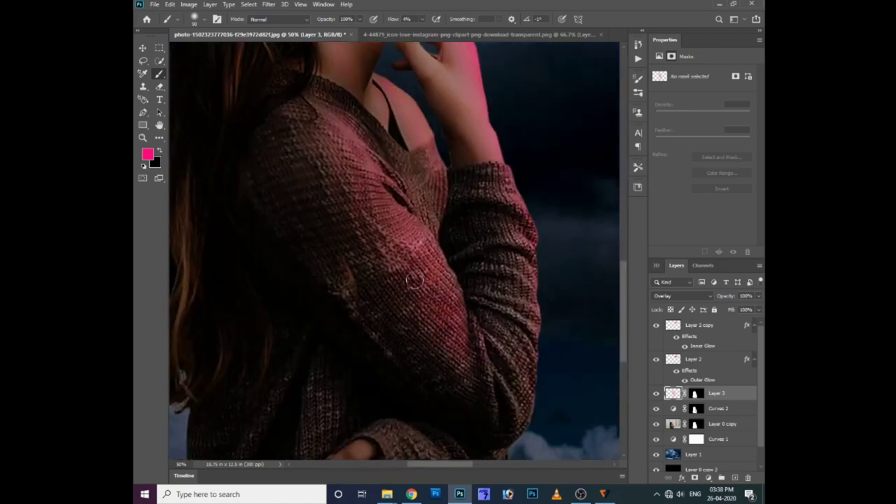
{"action": "mouse_move", "coordinate": [520, 332]}
{"action": "left_mouse_down"}
{"action": "mouse_move", "coordinate": [516, 220]}
{"action": "mouse_move", "coordinate": [530, 290]}
{"action": "mouse_move", "coordinate": [516, 360]}
{"action": "mouse_move", "coordinate": [502, 223]}
{"action": "left_mouse_up"}
{"action": "scroll", "coordinate": [516, 244], "scroll_direction": "up", "scroll_amount": 1}
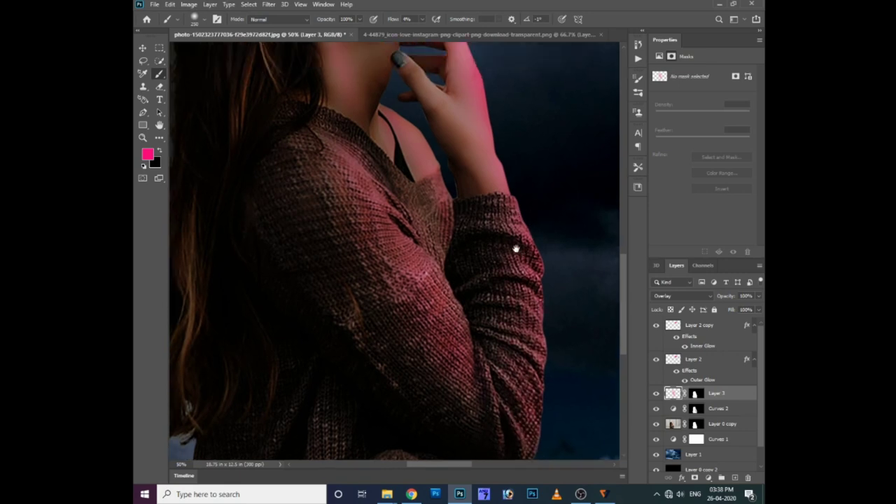
{"action": "scroll", "coordinate": [443, 161], "scroll_direction": "up", "scroll_amount": 3}
Step: Resize the brush and build up pink glow on the cheek and lips
{"action": "key", "text": "bracketleft"}
{"action": "key", "text": "bracketleft"}
{"action": "key", "text": "bracketleft"}
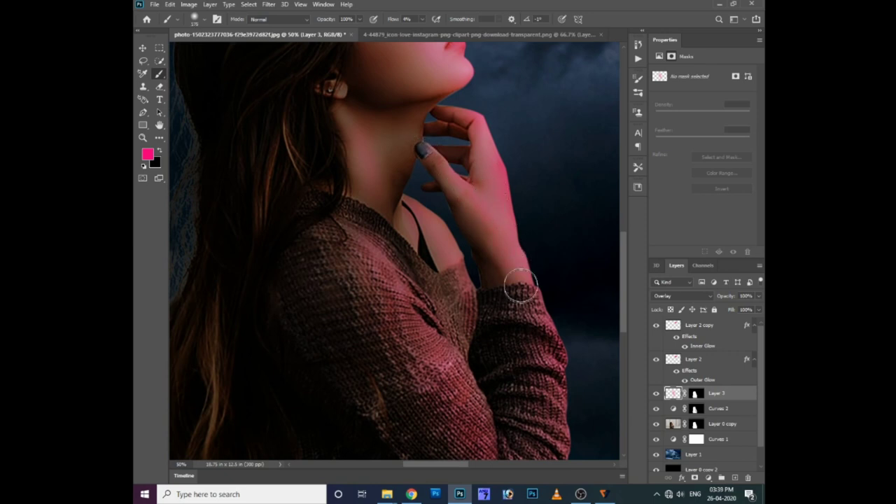
{"action": "key", "text": "bracketright"}
{"action": "key", "text": "bracketright"}
{"action": "key", "text": "bracketright"}
{"action": "scroll", "coordinate": [460, 265], "scroll_direction": "down", "scroll_amount": 4}
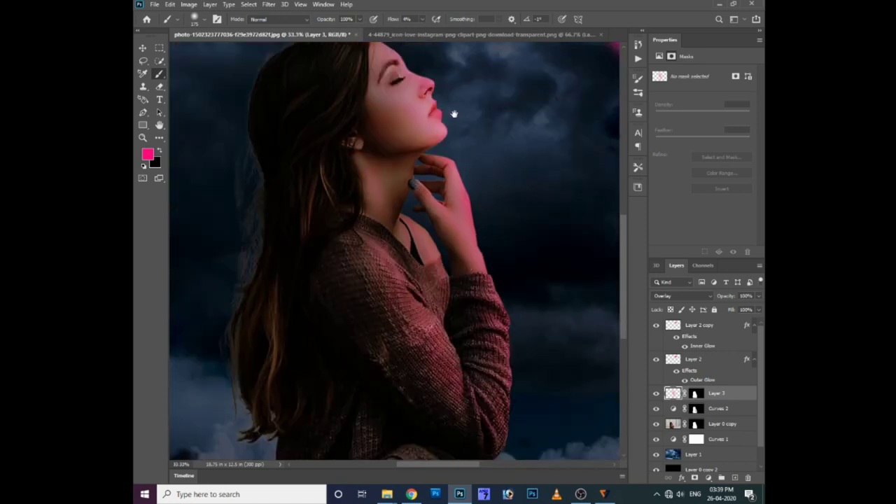
{"action": "scroll", "coordinate": [434, 112], "scroll_direction": "up", "scroll_amount": 3}
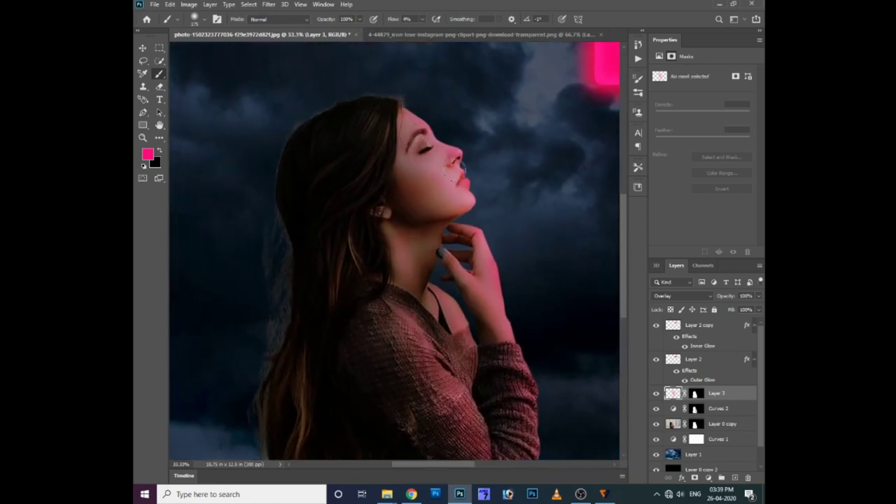
{"action": "scroll", "coordinate": [468, 183], "scroll_direction": "up", "scroll_amount": 2}
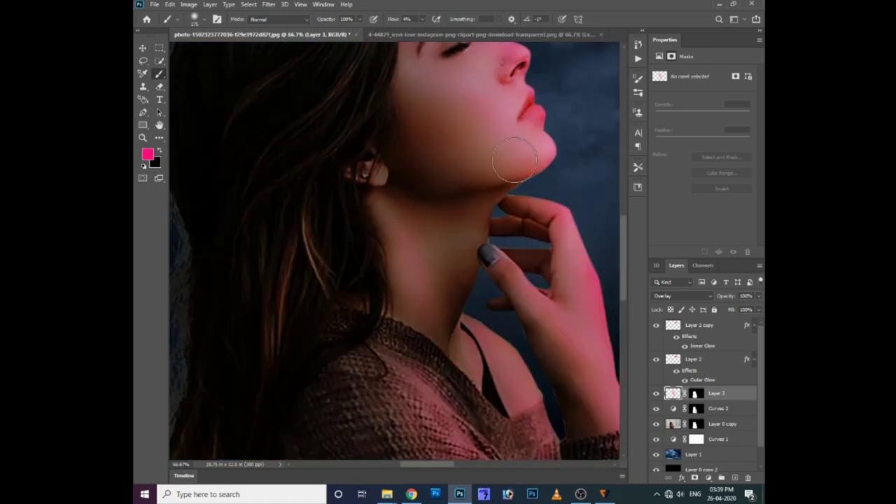
{"action": "left_click_drag", "start_coordinate": [498, 167], "coordinate": [523, 332]}
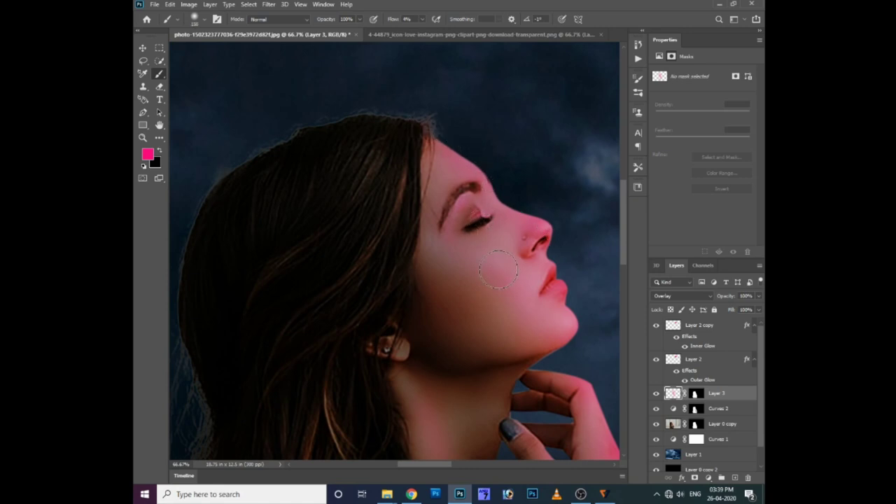
{"action": "left_click_drag", "start_coordinate": [538, 355], "coordinate": [516, 306]}
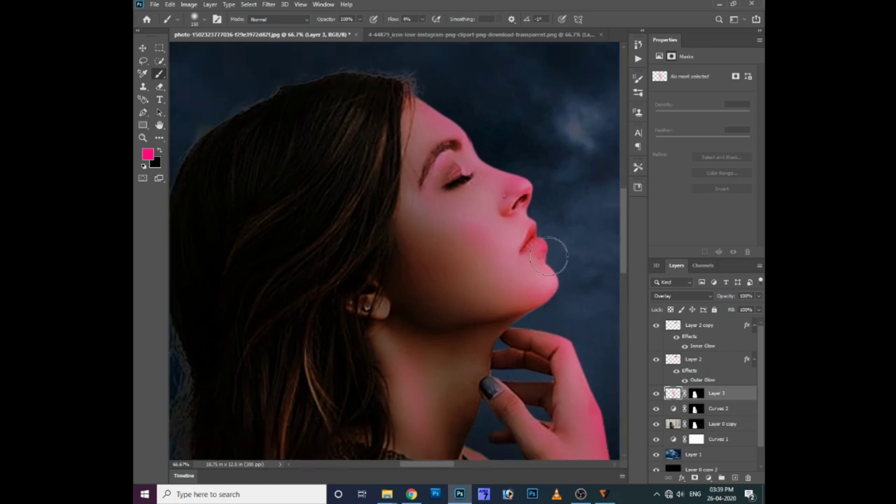
{"action": "scroll", "coordinate": [560, 280], "scroll_direction": "down", "scroll_amount": 1}
{"action": "scroll", "coordinate": [554, 287], "scroll_direction": "down", "scroll_amount": 2}
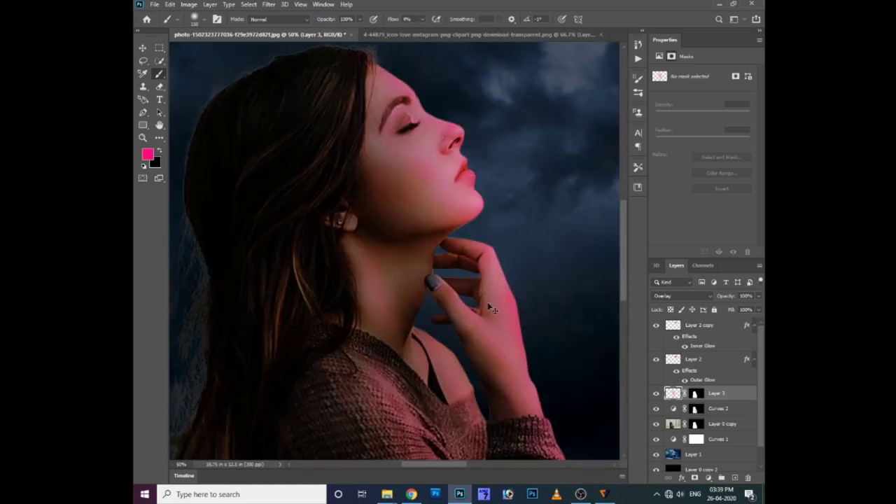
{"action": "scroll", "coordinate": [504, 301], "scroll_direction": "down", "scroll_amount": 1}
{"action": "key", "text": "ctrl+plus"}
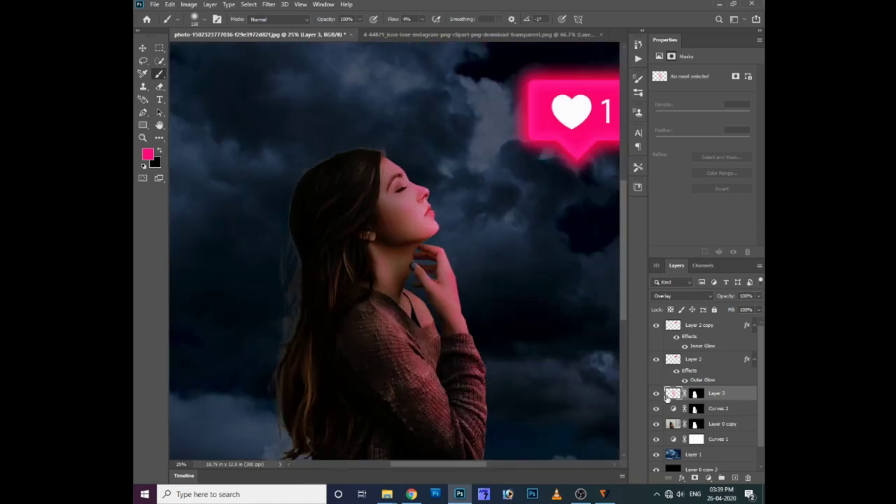
Step: Duplicate Layer 3 to strengthen the pink rim light, leaving opacity unchanged
{"action": "key", "text": "ctrl+j"}
{"action": "key", "text": "v"}
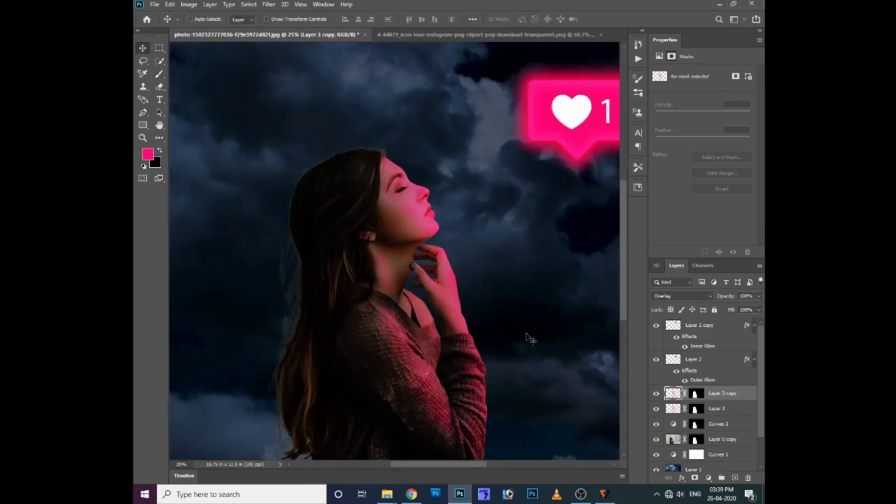
{"action": "left_click", "coordinate": [758, 296]}
{"action": "left_click", "coordinate": [739, 271]}
Step: Set Layer 3 copy fill to 29% and pull Curves 2's midpoint and highlight down
{"action": "left_click_drag", "start_coordinate": [724, 326], "coordinate": [725, 325]}
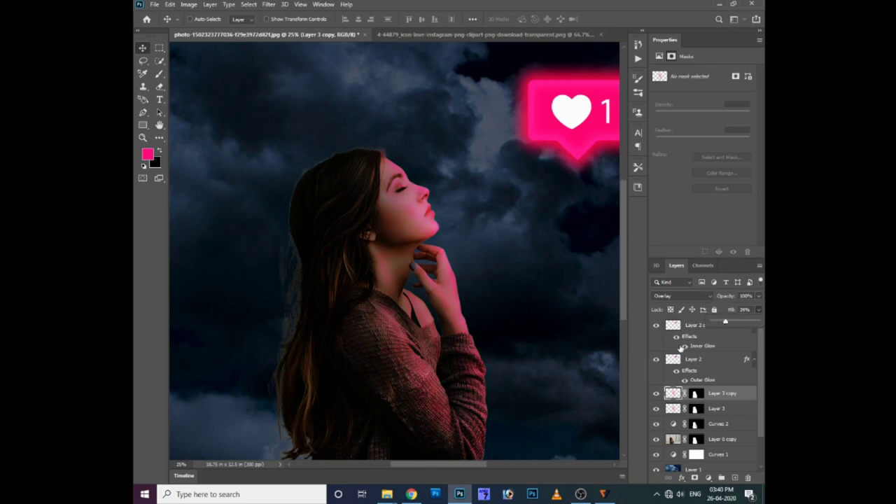
{"action": "left_click", "coordinate": [679, 441]}
{"action": "left_click", "coordinate": [676, 424]}
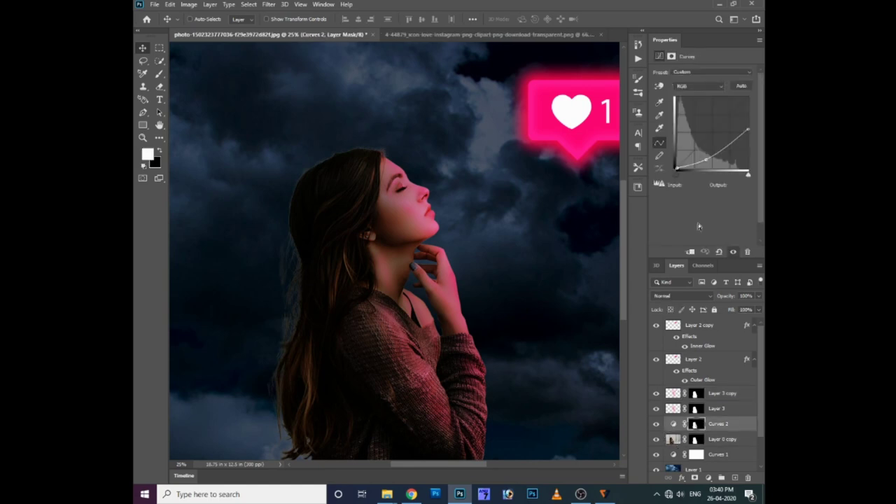
{"action": "left_click_drag", "start_coordinate": [705, 160], "coordinate": [709, 164]}
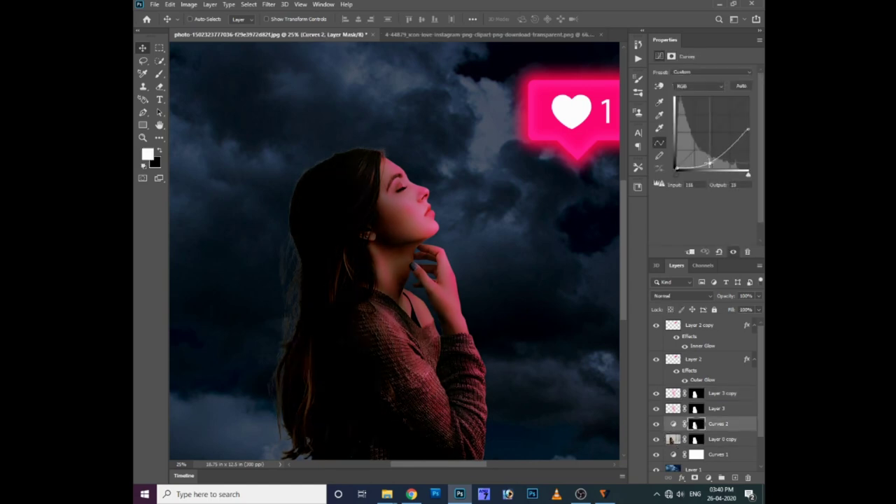
{"action": "left_click_drag", "start_coordinate": [747, 130], "coordinate": [750, 139]}
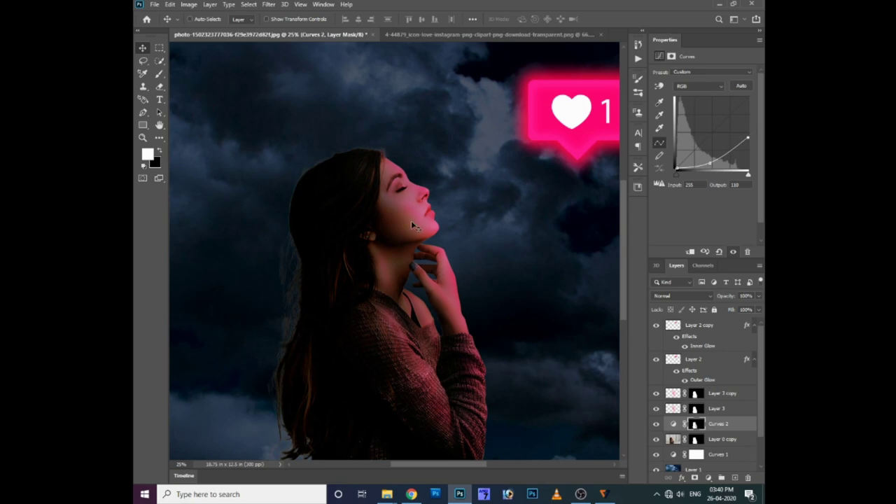
Step: Select Layer 3 with the Brush ready, reframing the view on the woman's face
{"action": "left_click", "coordinate": [695, 439]}
{"action": "left_click_drag", "start_coordinate": [446, 344], "coordinate": [432, 247]}
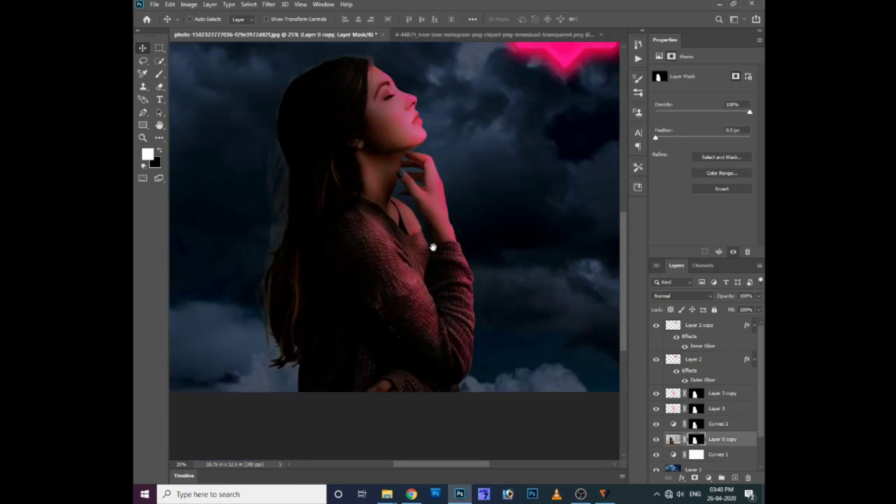
{"action": "key", "text": "ctrl+plus"}
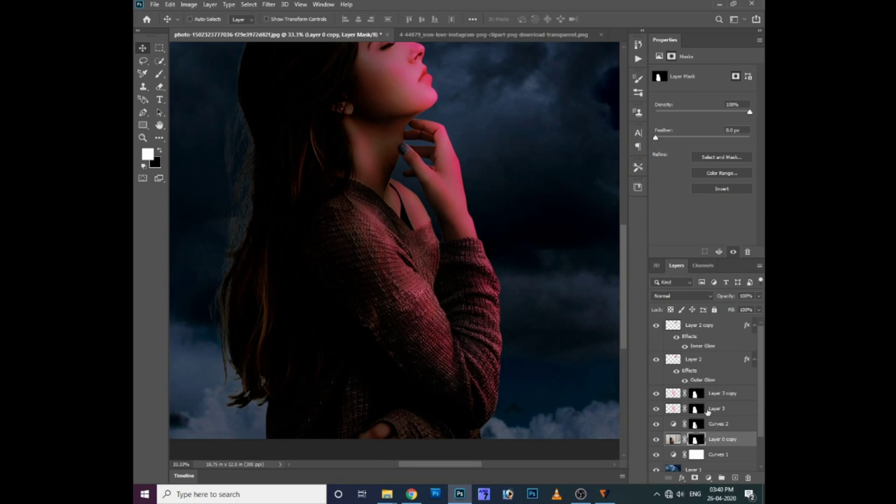
{"action": "left_click", "coordinate": [707, 408]}
{"action": "scroll", "coordinate": [395, 346], "scroll_direction": "down", "scroll_amount": 1}
{"action": "key", "text": "b"}
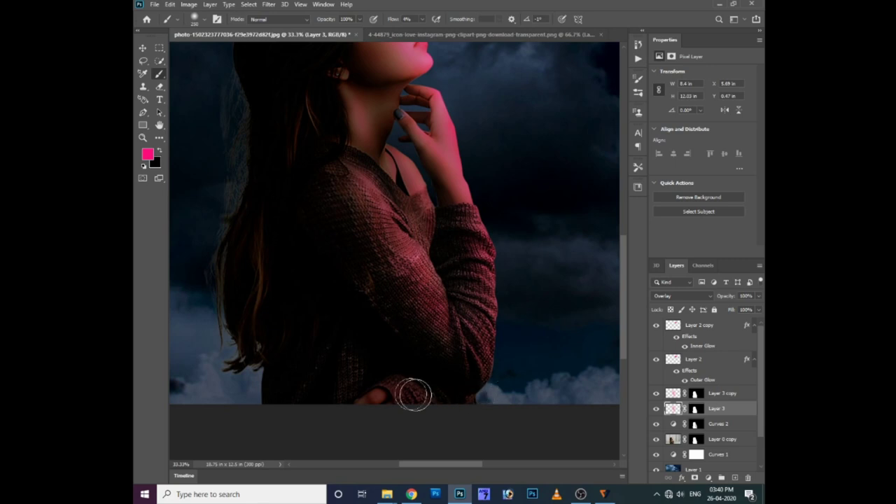
{"action": "left_click_drag", "start_coordinate": [431, 46], "coordinate": [459, 249]}
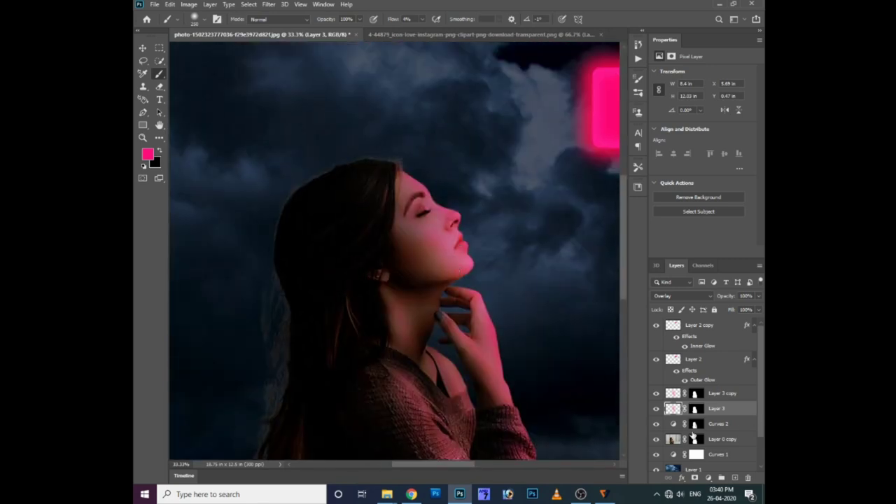
Step: Brighten the Layer 0 copy photo by raising its curve with Ctrl+M
{"action": "left_click", "coordinate": [673, 439]}
{"action": "key", "text": "ctrl+m"}
{"action": "left_click_drag", "start_coordinate": [534, 252], "coordinate": [603, 337]}
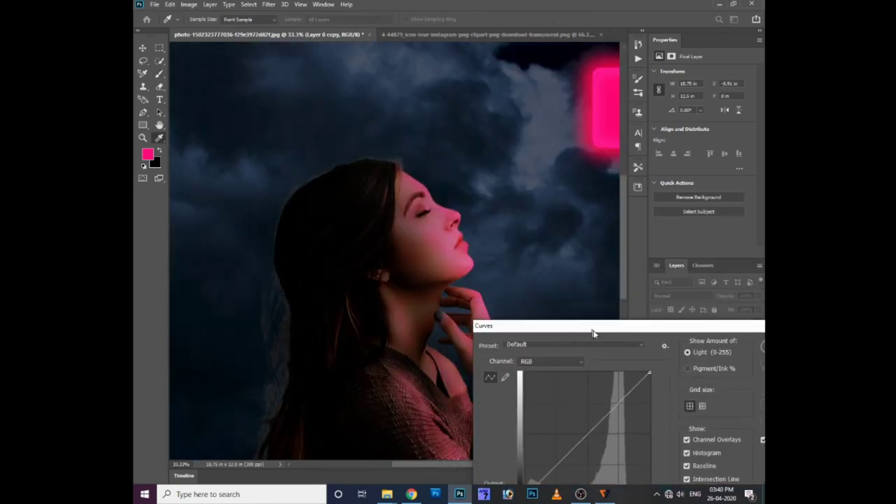
{"action": "left_click_drag", "start_coordinate": [593, 442], "coordinate": [590, 440]}
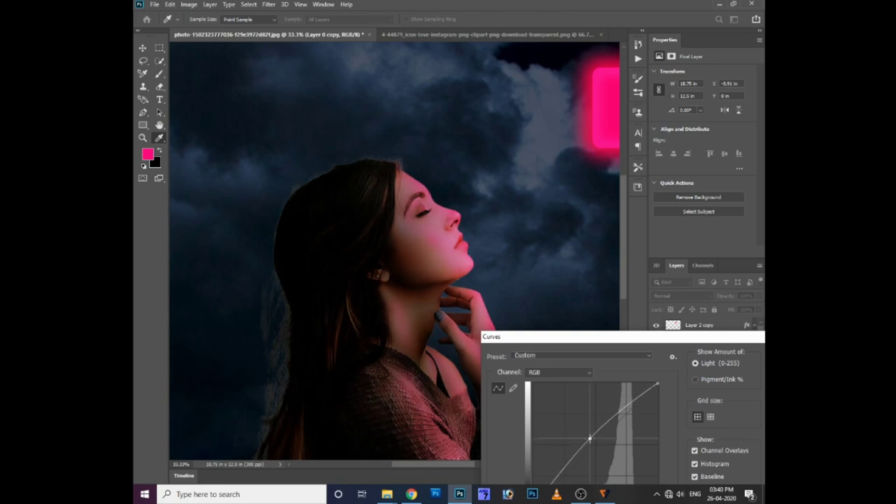
{"action": "key", "text": "Return"}
Step: Set up a roughly 100 px lightening brush at 50% exposure, zoomed out to 25%
{"action": "key", "text": "b"}
{"action": "key", "text": "ctrl+minus"}
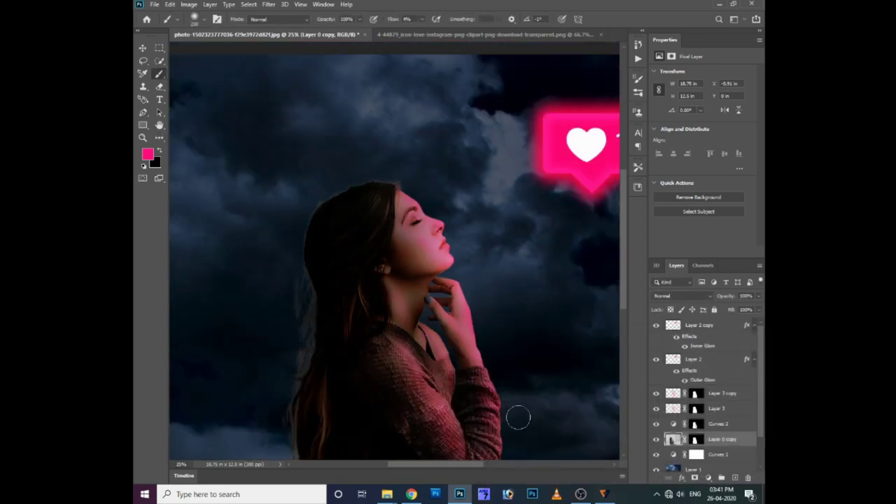
{"action": "left_click_drag", "start_coordinate": [159, 138], "coordinate": [263, 362]}
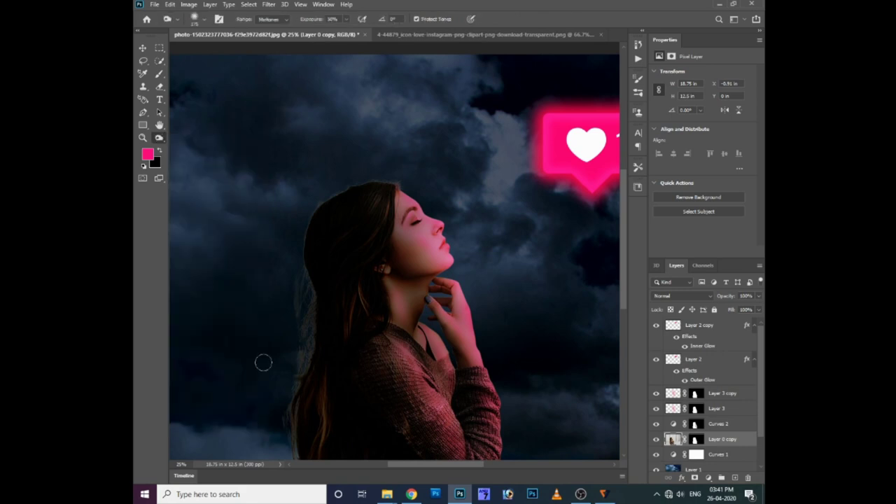
{"action": "key", "text": "bracketright"}
{"action": "key", "text": "bracketright"}
{"action": "key", "text": "bracketright"}
{"action": "key", "text": "bracketright"}
{"action": "key", "text": "bracketright"}
{"action": "scroll", "coordinate": [329, 287], "scroll_direction": "down", "scroll_amount": 2}
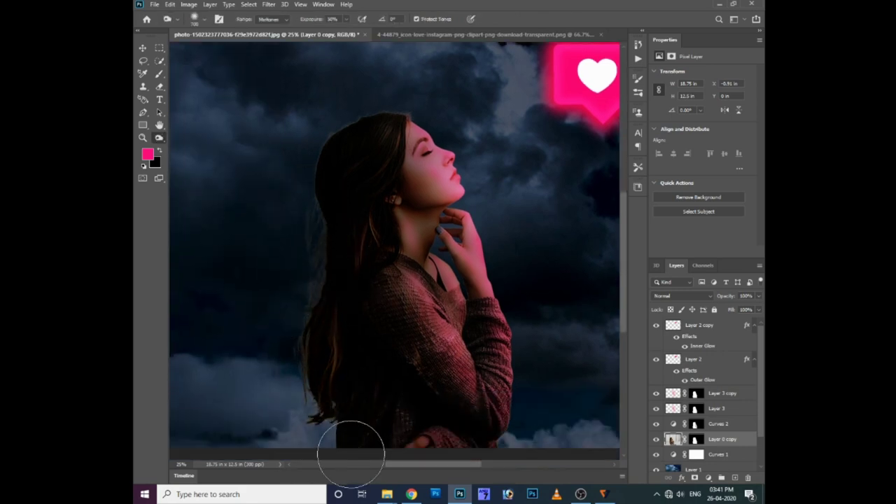
{"action": "key", "text": "5"}
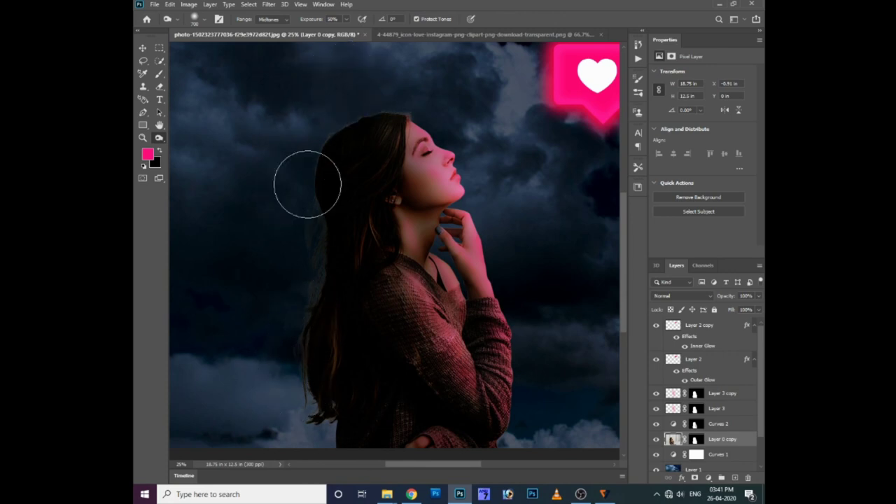
Step: On Layer 3, paint pink glow along the hair edge and zoom in on the face
{"action": "left_click", "coordinate": [711, 397]}
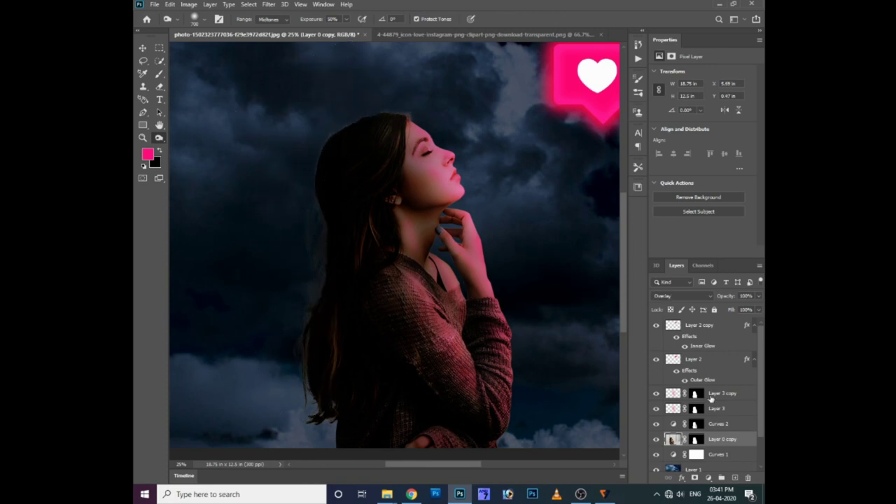
{"action": "left_click", "coordinate": [715, 408]}
{"action": "key", "text": "b"}
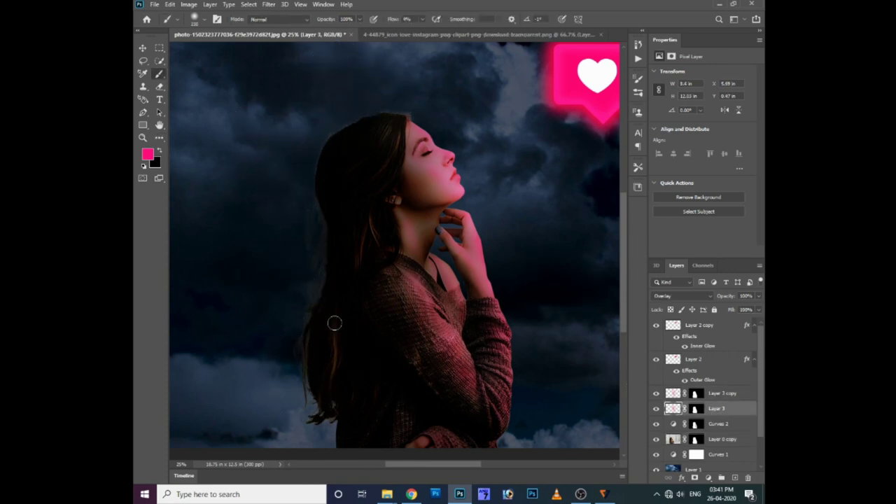
{"action": "mouse_move", "coordinate": [334, 323]}
{"action": "left_mouse_down"}
{"action": "mouse_move", "coordinate": [329, 371]}
{"action": "mouse_move", "coordinate": [372, 213]}
{"action": "mouse_move", "coordinate": [332, 330]}
{"action": "mouse_move", "coordinate": [332, 390]}
{"action": "left_mouse_up"}
{"action": "scroll", "coordinate": [417, 185], "scroll_direction": "up", "scroll_amount": 2}
{"action": "left_click_drag", "start_coordinate": [566, 121], "coordinate": [437, 308]}
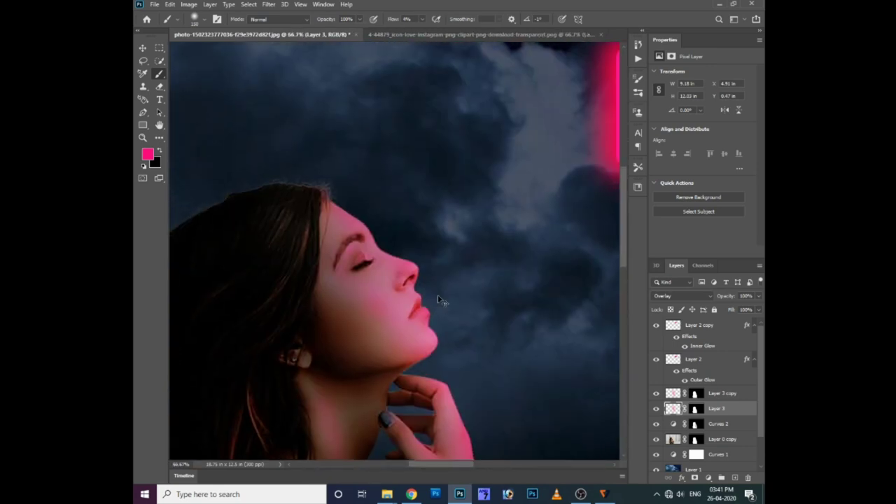
{"action": "key", "text": "ctrl+plus"}
Step: Create Layer 4 masked to the woman's outline and zoom to 100%
{"action": "left_click", "coordinate": [696, 439], "text": "ctrl"}
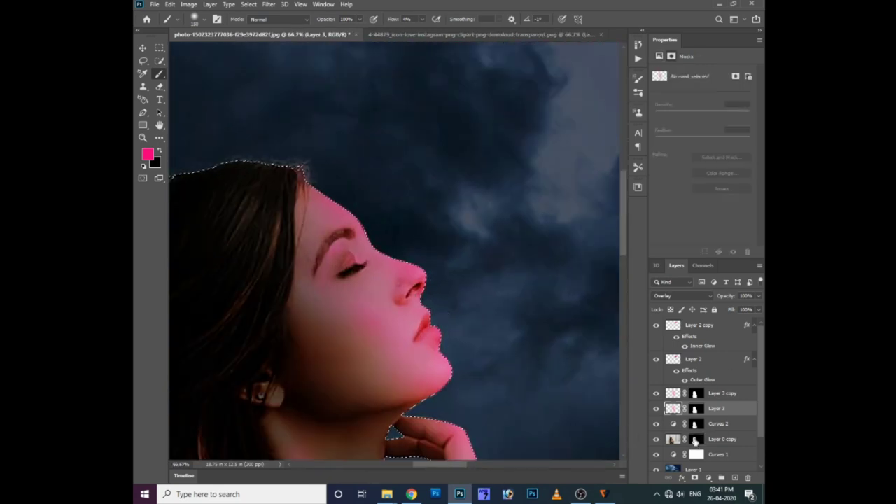
{"action": "key", "text": "ctrl+shift+n"}
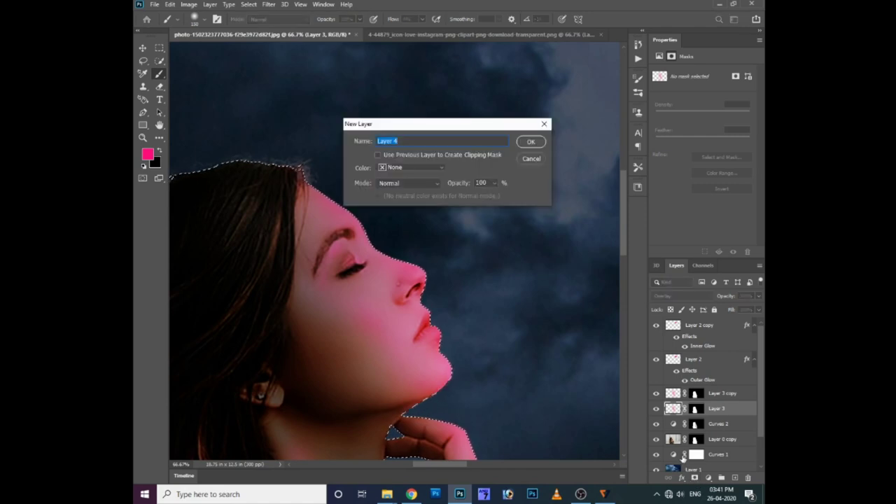
{"action": "key", "text": "Return"}
{"action": "left_click", "coordinate": [694, 477]}
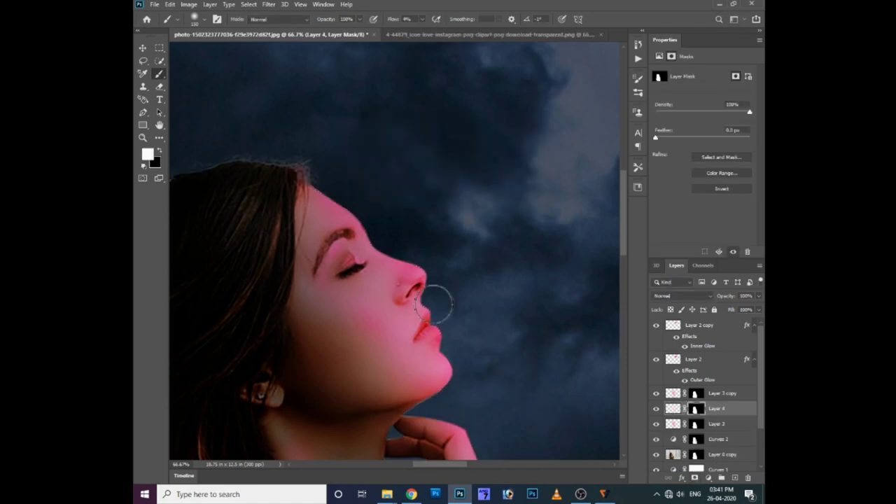
{"action": "key", "text": "ctrl+plus"}
Step: Set the foreground colour to saturated pink fe3074
{"action": "left_click", "coordinate": [148, 154]}
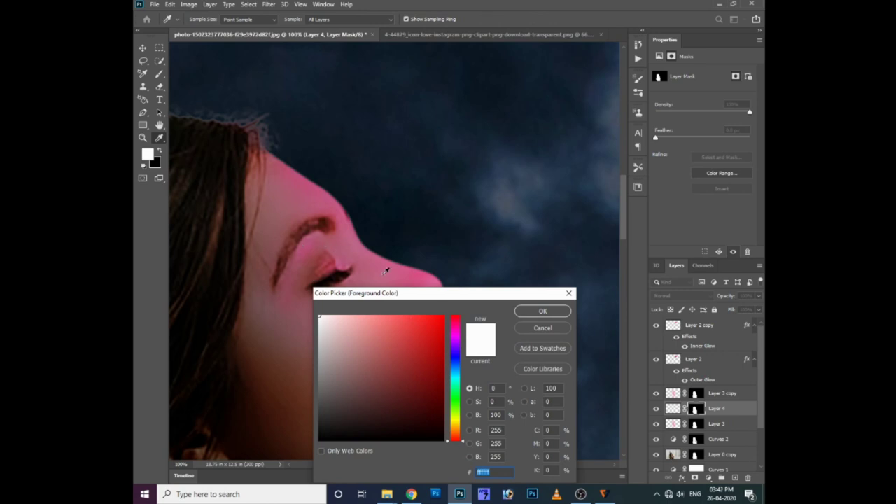
{"action": "left_click", "coordinate": [543, 329]}
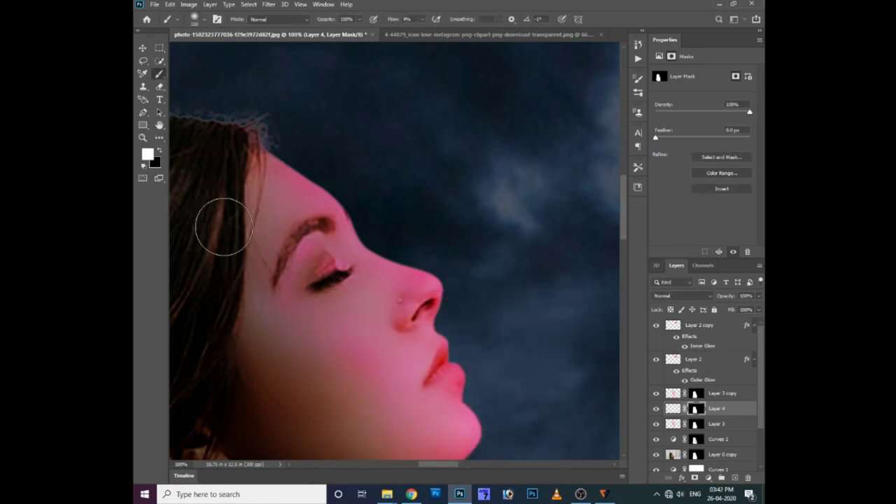
{"action": "left_click", "coordinate": [148, 154]}
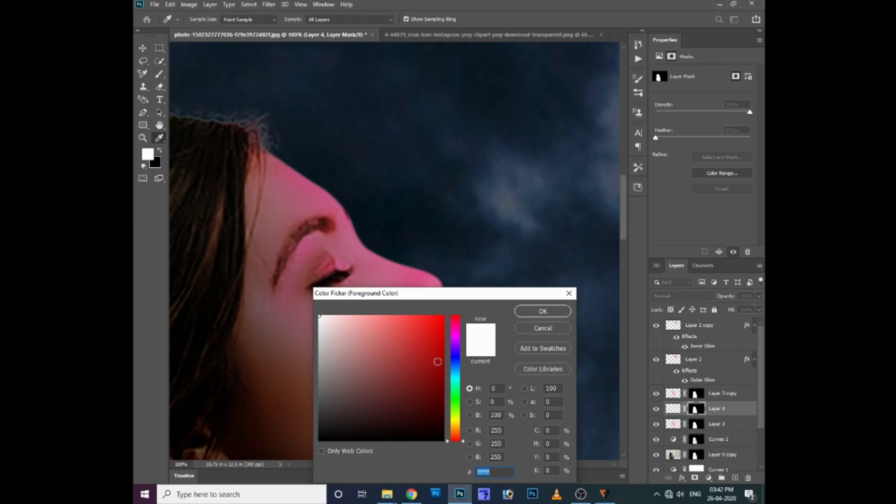
{"action": "left_click", "coordinate": [456, 325]}
{"action": "left_click", "coordinate": [420, 316]}
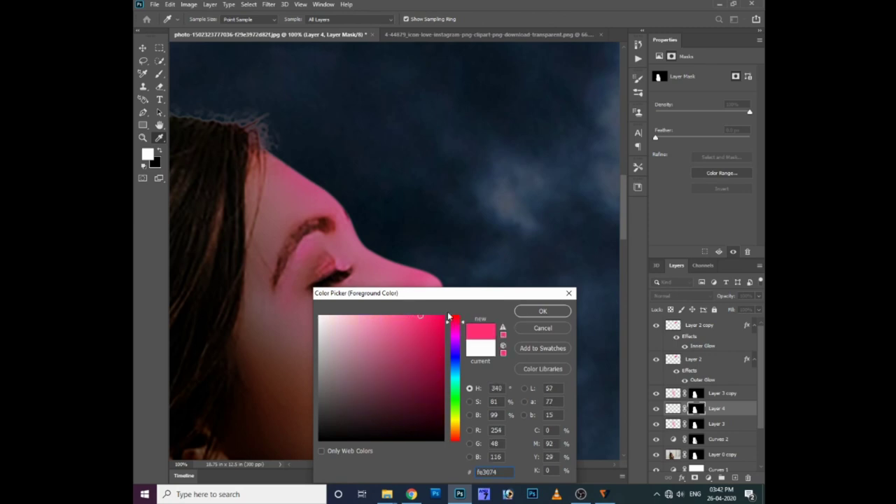
{"action": "left_click", "coordinate": [543, 311]}
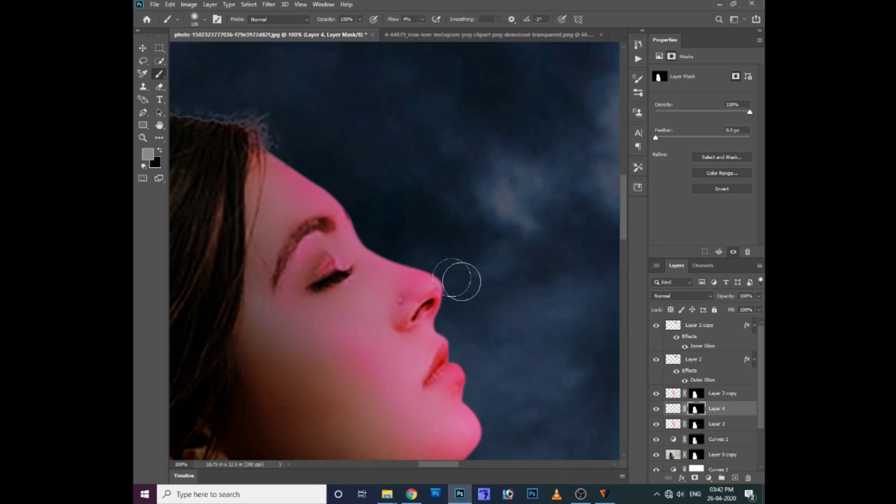
Step: On Layer 4's pixels, paint pink rim light along the forehead and nose, then move to the hand
{"action": "key", "text": "bracketleft"}
{"action": "key", "text": "bracketleft"}
{"action": "key", "text": "bracketleft"}
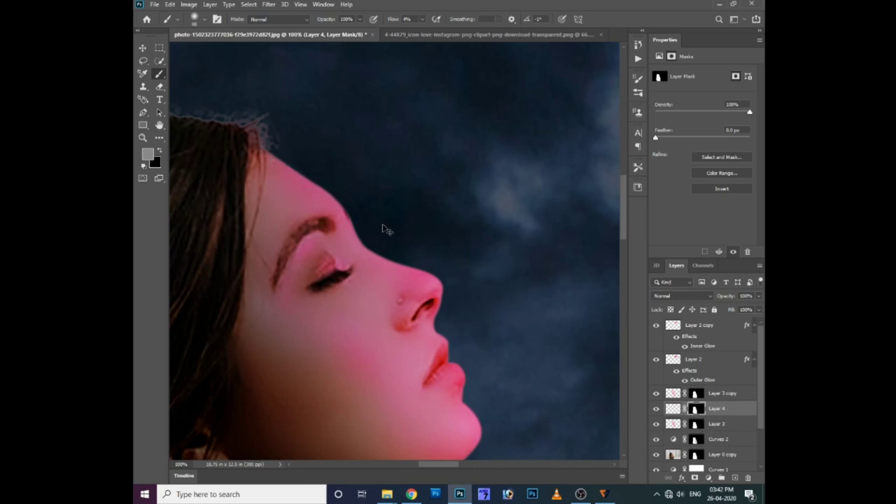
{"action": "left_click", "coordinate": [674, 409]}
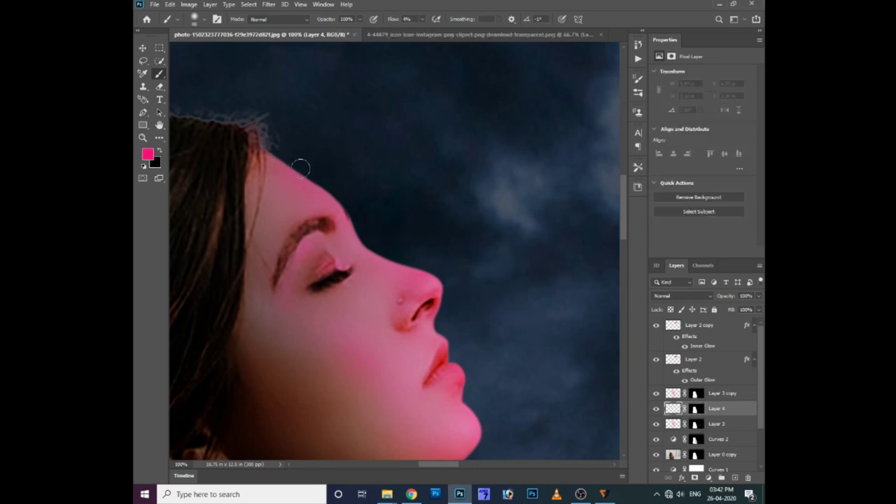
{"action": "left_click", "coordinate": [422, 19]}
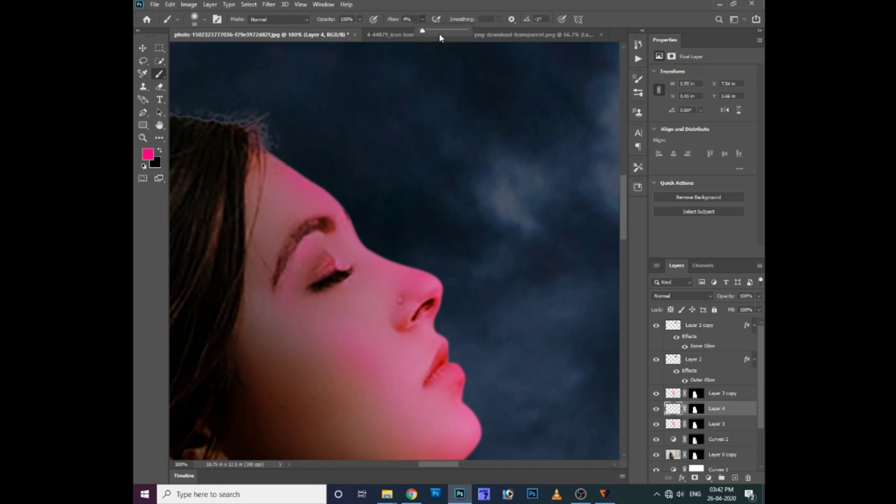
{"action": "left_click_drag", "start_coordinate": [311, 147], "coordinate": [446, 294]}
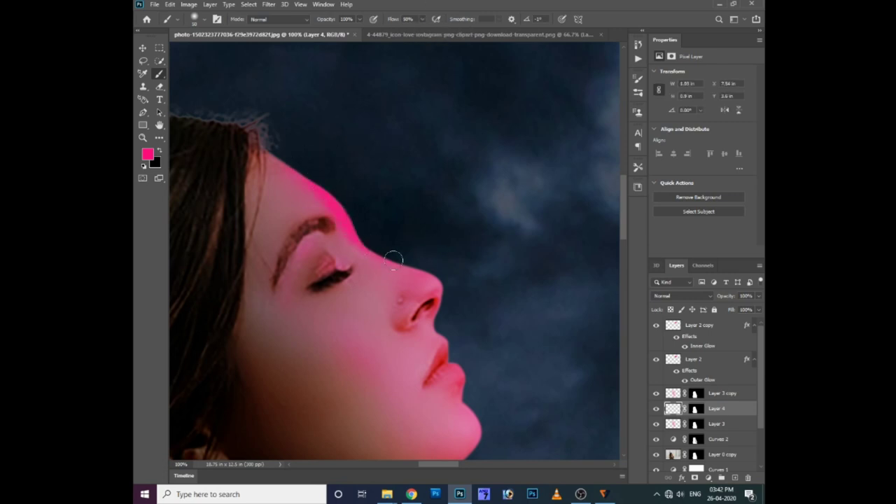
{"action": "scroll", "coordinate": [480, 334], "scroll_direction": "down", "scroll_amount": 2}
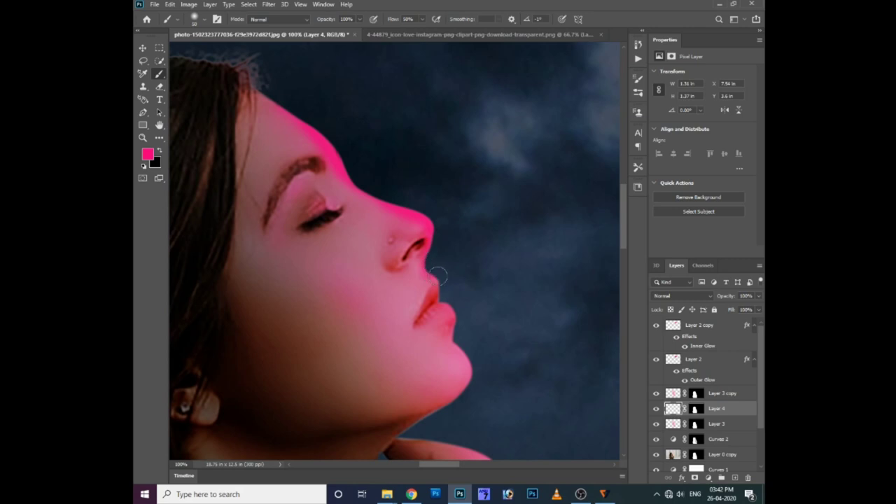
{"action": "scroll", "coordinate": [465, 329], "scroll_direction": "down", "scroll_amount": 1}
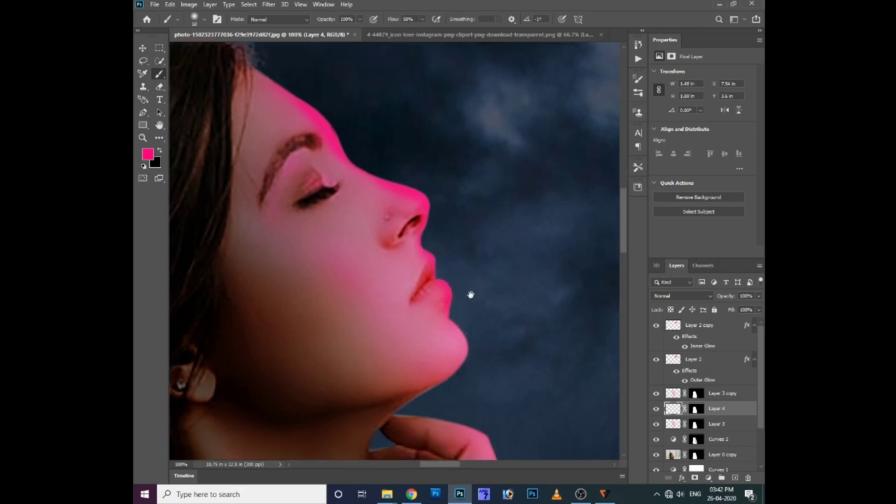
{"action": "scroll", "coordinate": [466, 350], "scroll_direction": "down", "scroll_amount": 2}
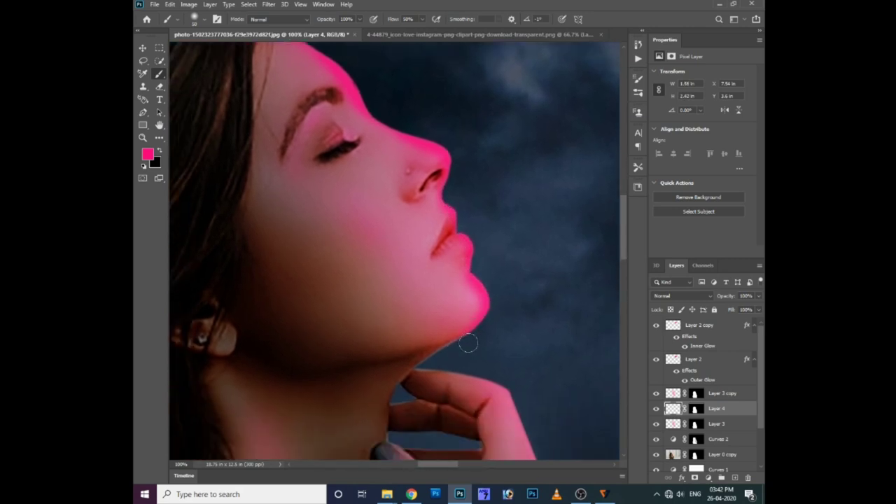
{"action": "scroll", "coordinate": [508, 382], "scroll_direction": "down", "scroll_amount": 4}
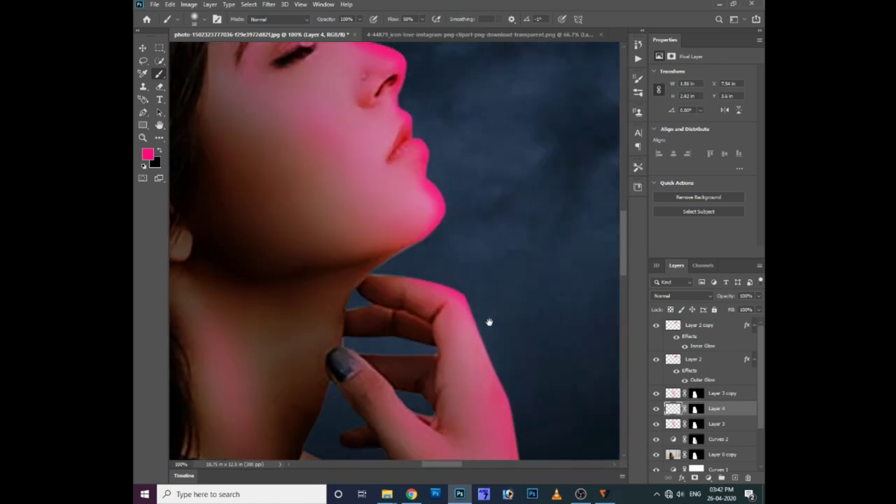
{"action": "scroll", "coordinate": [455, 231], "scroll_direction": "down", "scroll_amount": 3}
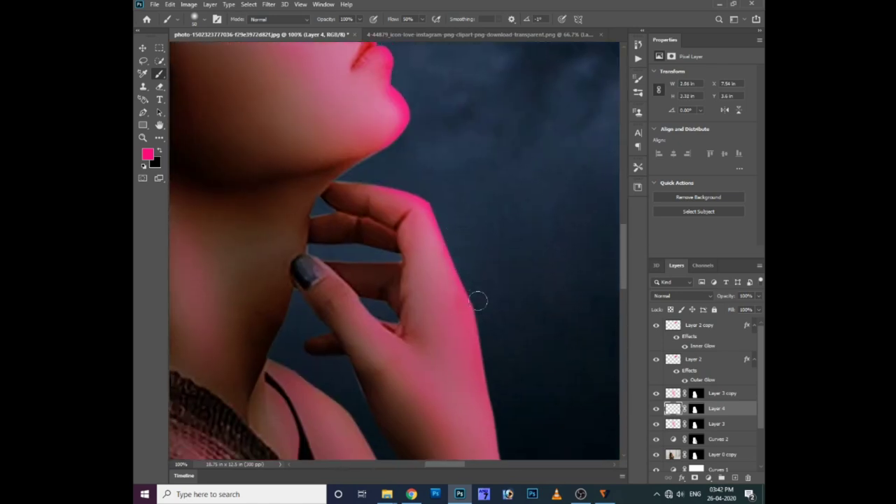
{"action": "left_click_drag", "start_coordinate": [514, 411], "coordinate": [493, 323]}
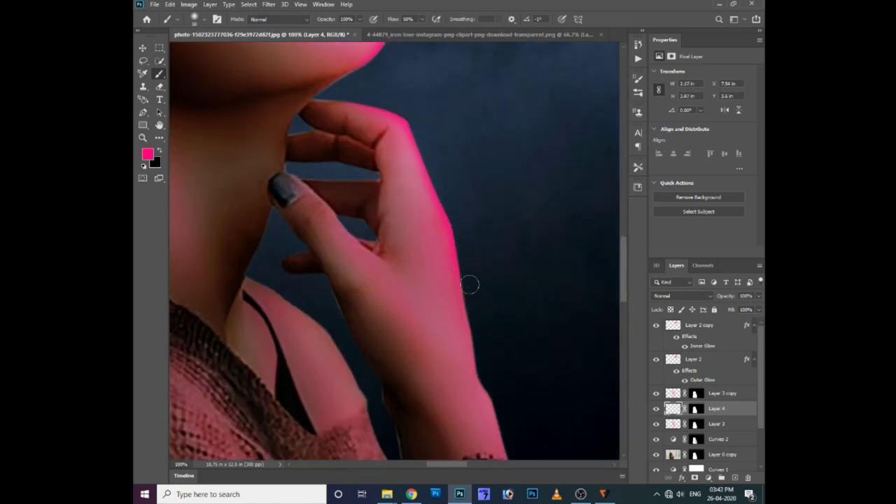
{"action": "scroll", "coordinate": [460, 260], "scroll_direction": "down", "scroll_amount": 4}
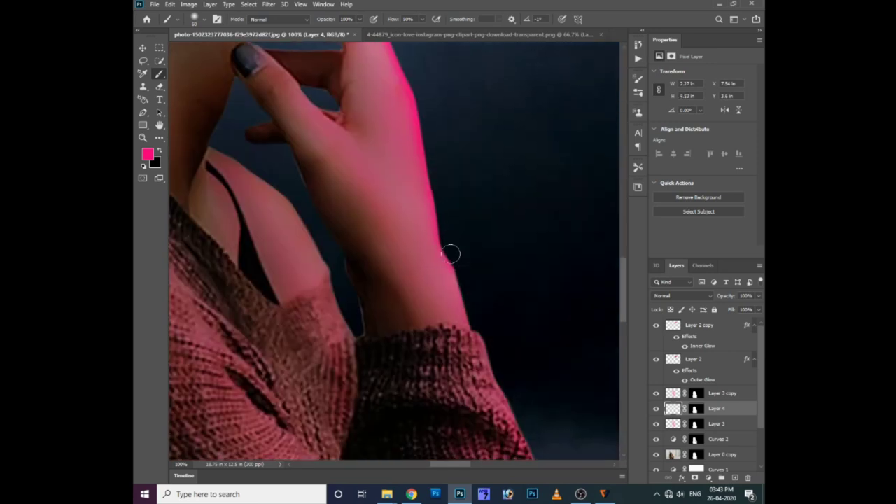
{"action": "scroll", "coordinate": [471, 265], "scroll_direction": "down", "scroll_amount": 4}
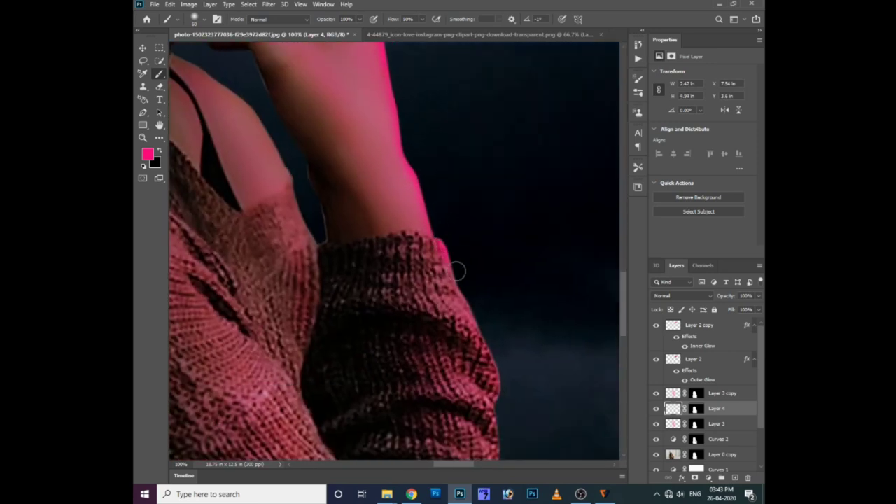
{"action": "scroll", "coordinate": [504, 390], "scroll_direction": "down", "scroll_amount": 4}
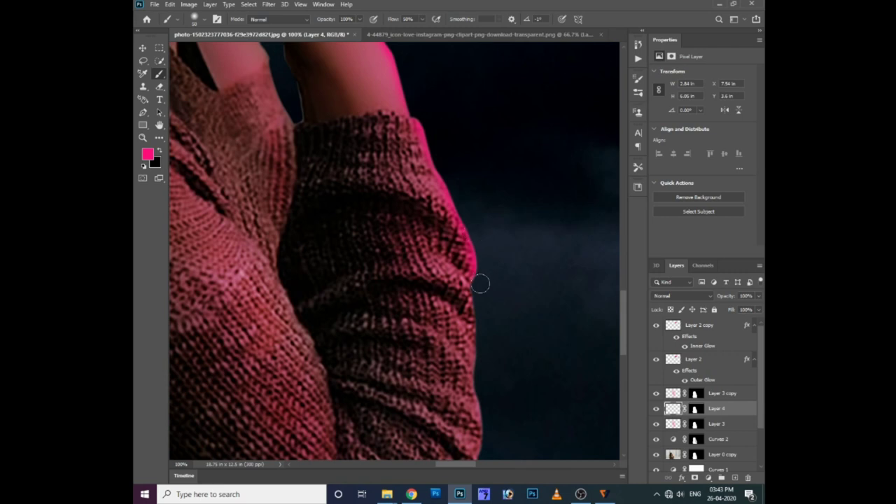
Step: Lower the brush flow to 15% with the neck, hand and sweater framed
{"action": "left_click", "coordinate": [423, 19]}
{"action": "scroll", "coordinate": [484, 225], "scroll_direction": "down", "scroll_amount": 5}
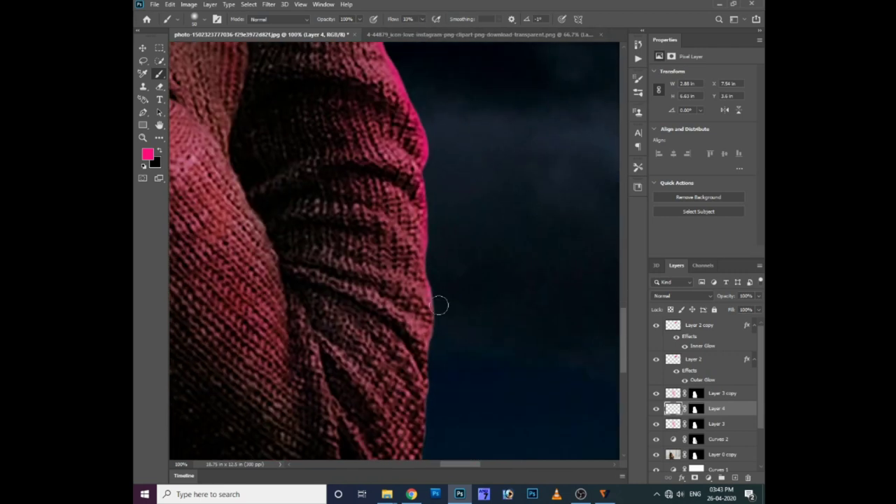
{"action": "left_click_drag", "start_coordinate": [437, 328], "coordinate": [430, 262]}
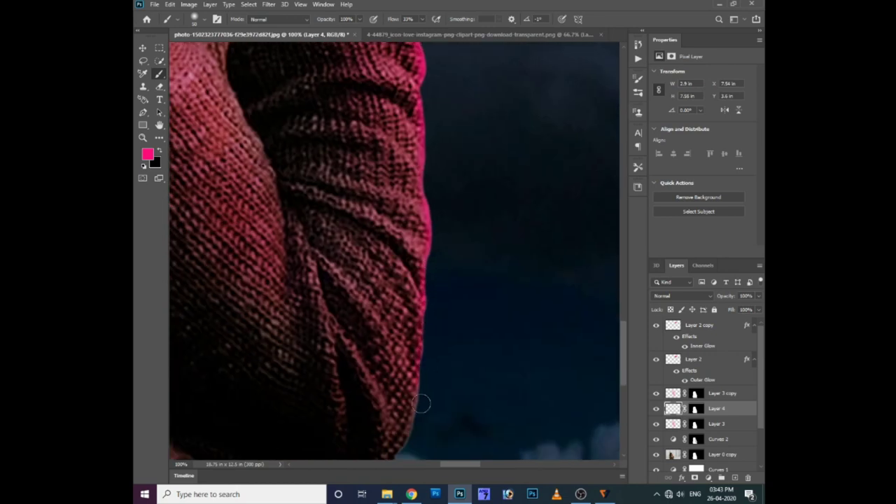
{"action": "key", "text": "ctrl+minus"}
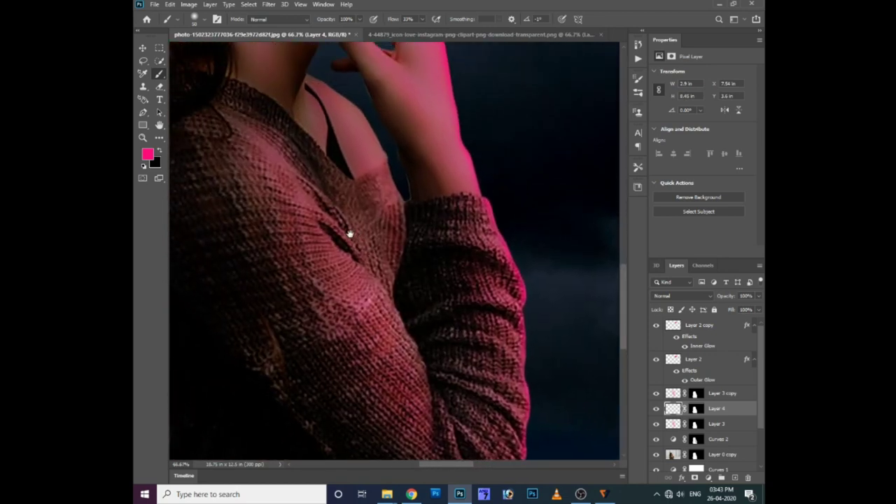
{"action": "left_click_drag", "start_coordinate": [350, 234], "coordinate": [379, 320]}
{"action": "key", "text": "ctrl+plus"}
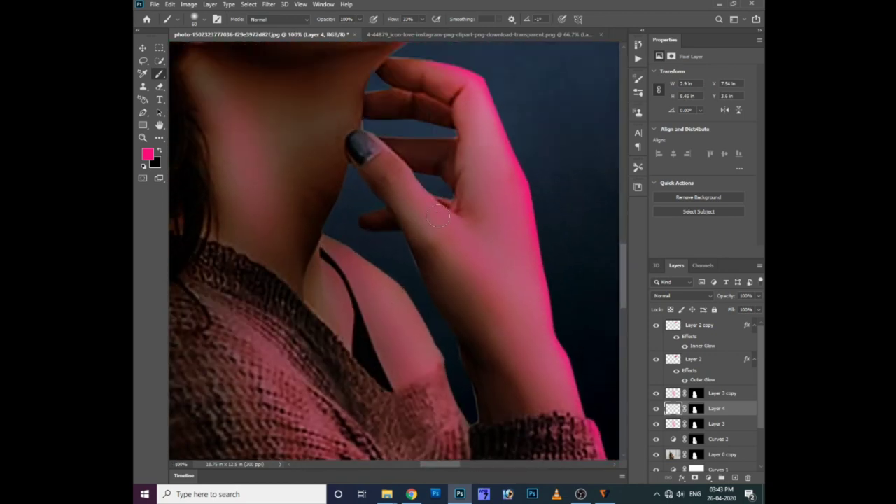
{"action": "key", "text": "shift+1"}
{"action": "key", "text": "shift+5"}
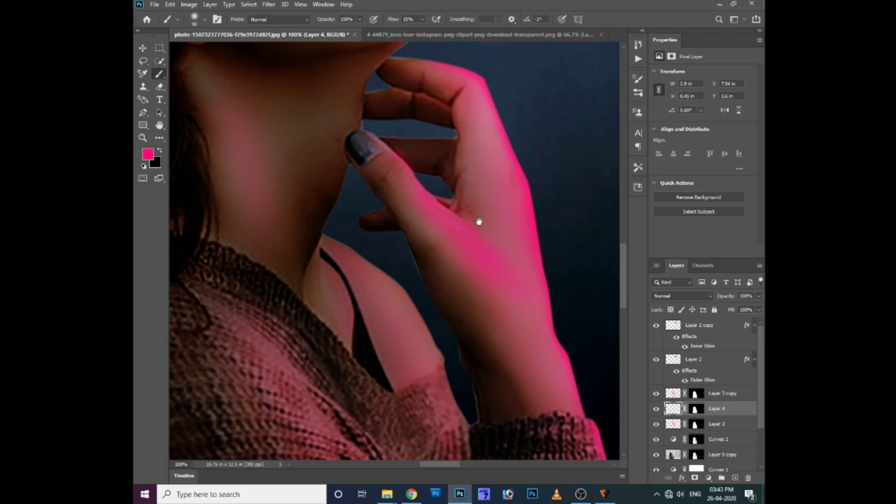
Step: Paint pink light onto the tips of the woman's hair on Layer 4
{"action": "mouse_move", "coordinate": [481, 220]}
{"action": "left_mouse_down"}
{"action": "mouse_move", "coordinate": [490, 269]}
{"action": "mouse_move", "coordinate": [553, 343]}
{"action": "left_mouse_up"}
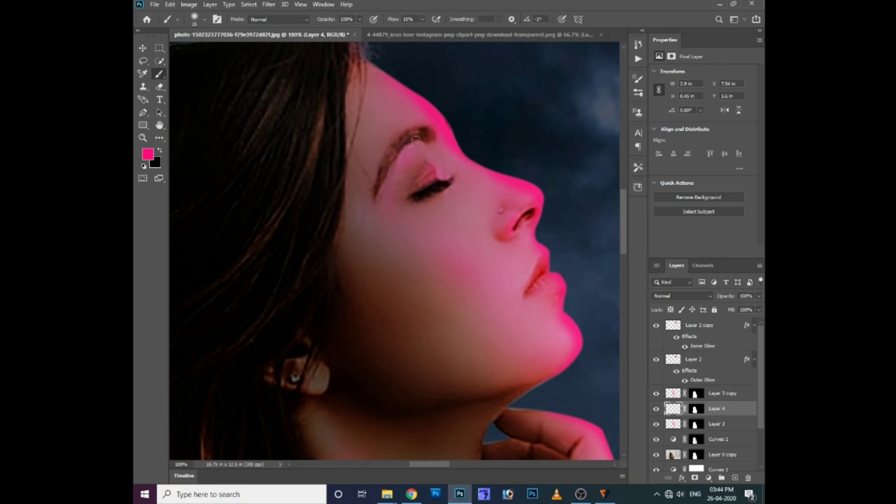
{"action": "left_click_drag", "start_coordinate": [408, 233], "coordinate": [429, 306]}
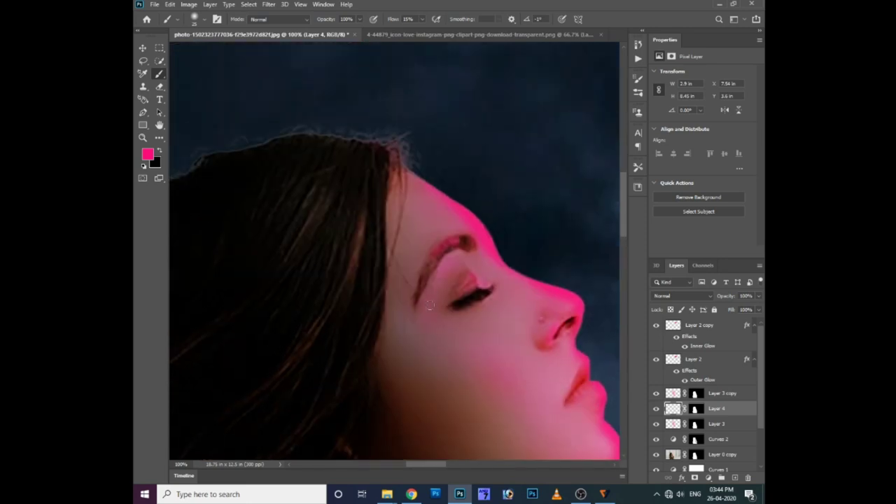
{"action": "left_click_drag", "start_coordinate": [387, 144], "coordinate": [413, 160]}
Step: Paint a soft, low-flow pink glow stroke across the neck and sweater
{"action": "mouse_move", "coordinate": [512, 378]}
{"action": "left_mouse_down"}
{"action": "mouse_move", "coordinate": [480, 311]}
{"action": "mouse_move", "coordinate": [411, 237]}
{"action": "mouse_move", "coordinate": [416, 259]}
{"action": "left_mouse_up"}
{"action": "left_click", "coordinate": [421, 19]}
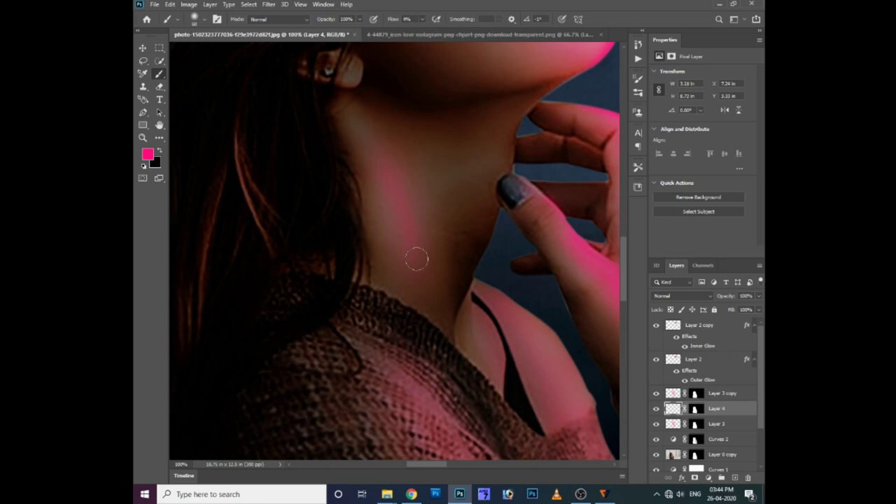
{"action": "left_click", "coordinate": [422, 19]}
{"action": "scroll", "coordinate": [450, 131], "scroll_direction": "down", "scroll_amount": 3}
{"action": "left_click_drag", "start_coordinate": [385, 275], "coordinate": [469, 384]}
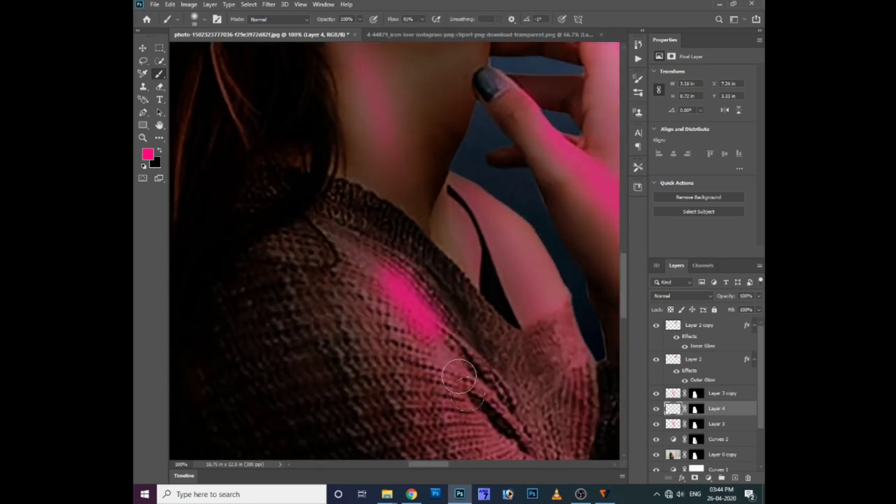
{"action": "scroll", "coordinate": [410, 260], "scroll_direction": "down", "scroll_amount": 3}
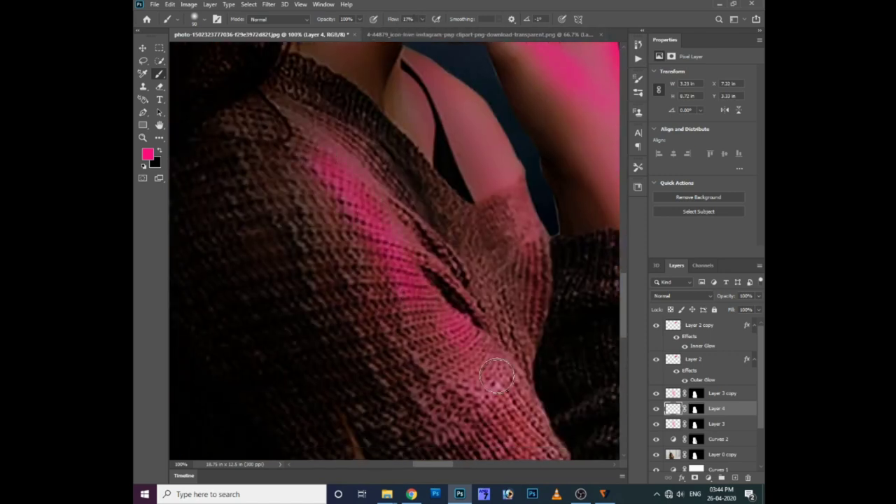
{"action": "mouse_move", "coordinate": [520, 426]}
{"action": "left_mouse_down"}
{"action": "mouse_move", "coordinate": [430, 290]}
{"action": "mouse_move", "coordinate": [459, 343]}
{"action": "left_mouse_up"}
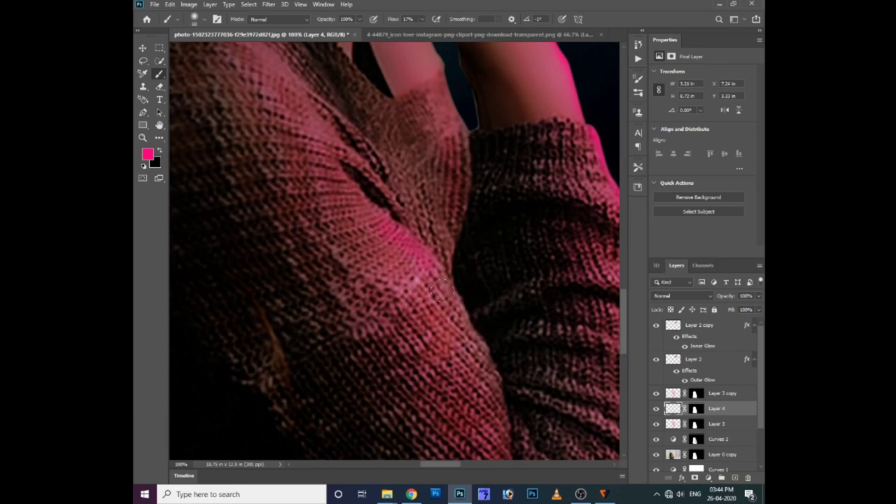
Step: Enlarge the brush, vary its flow between 9%, 22% and 8%, then zoom out to 66.7%
{"action": "scroll", "coordinate": [343, 203], "scroll_direction": "up", "scroll_amount": 3}
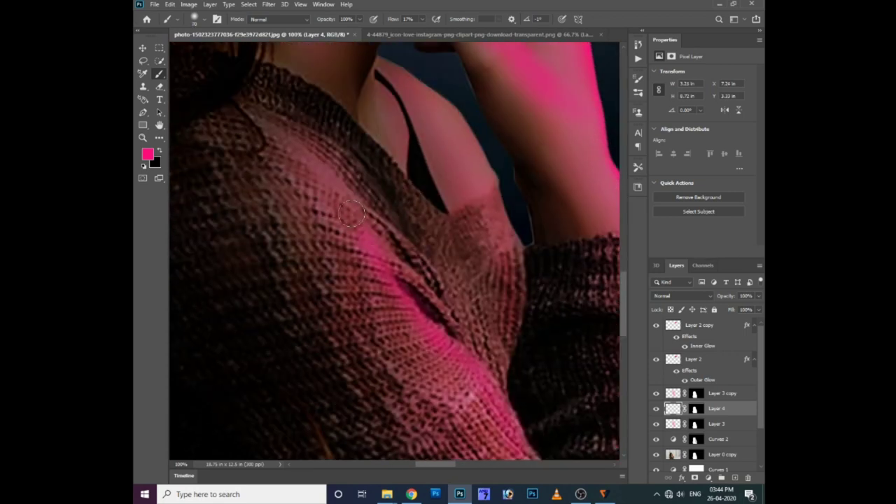
{"action": "key", "text": "]"}
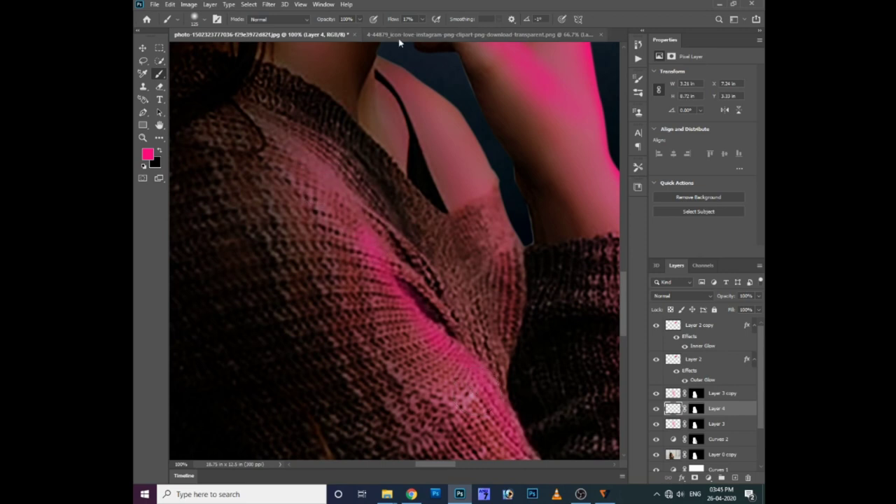
{"action": "left_click_drag", "start_coordinate": [419, 27], "coordinate": [414, 26]}
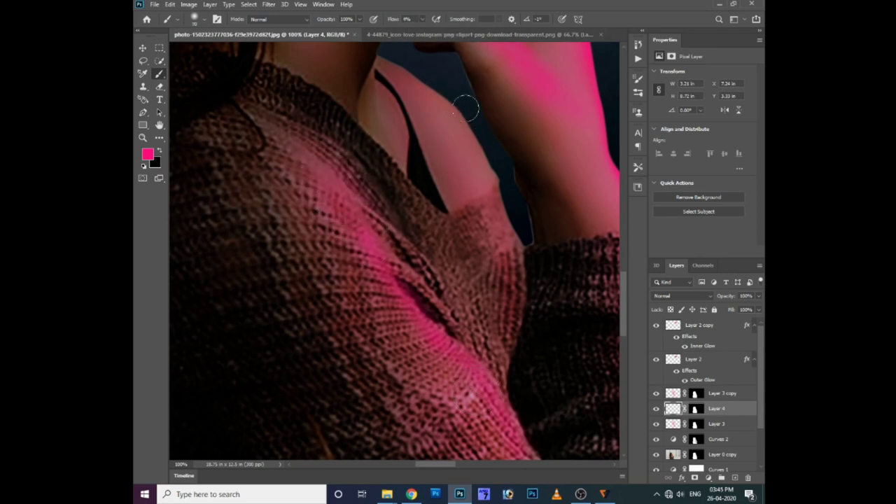
{"action": "left_click", "coordinate": [422, 19]}
{"action": "left_click_drag", "start_coordinate": [432, 35], "coordinate": [431, 35]}
{"action": "left_click_drag", "start_coordinate": [422, 19], "coordinate": [413, 35]}
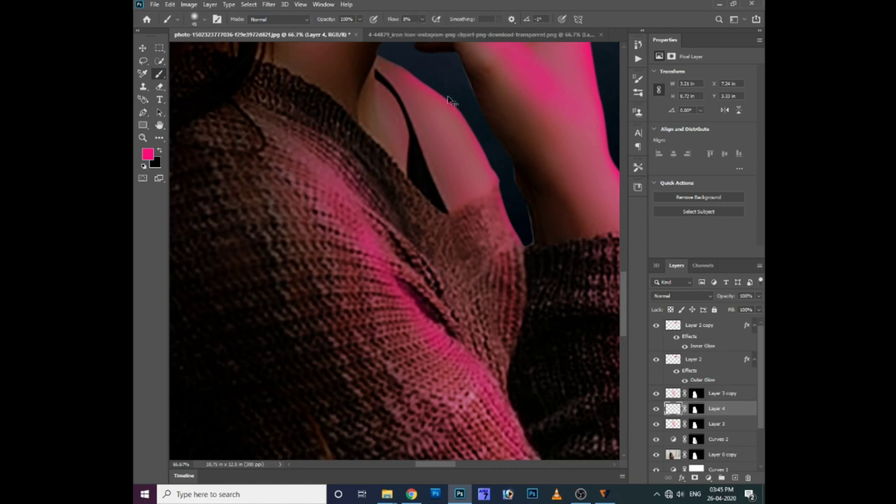
{"action": "key", "text": "ctrl+minus"}
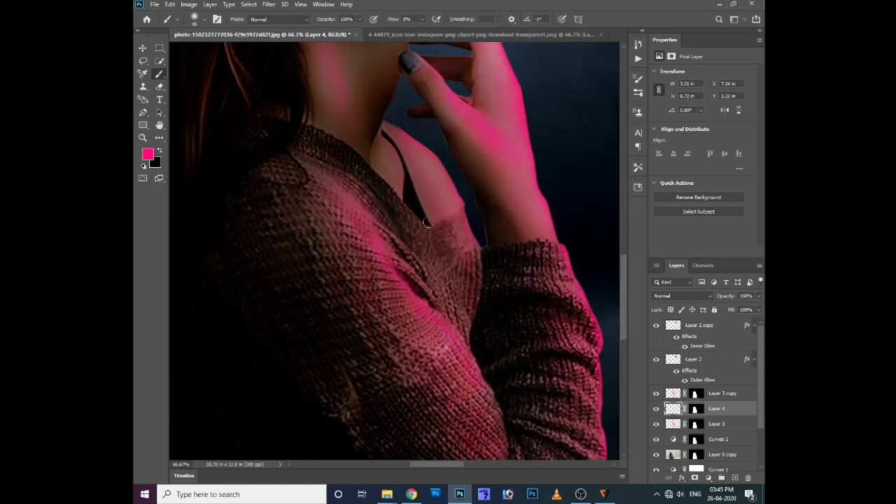
{"action": "key", "text": "ctrl+minus"}
{"action": "key", "text": "ctrl+minus"}
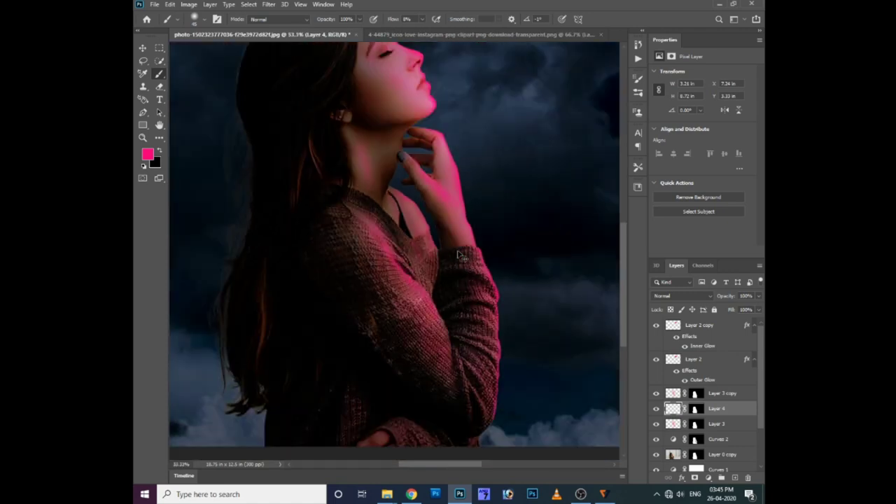
Step: Apply a Gaussian Blur of 16.6 px radius to Layer 4's pink glow
{"action": "left_click_drag", "start_coordinate": [449, 250], "coordinate": [485, 374]}
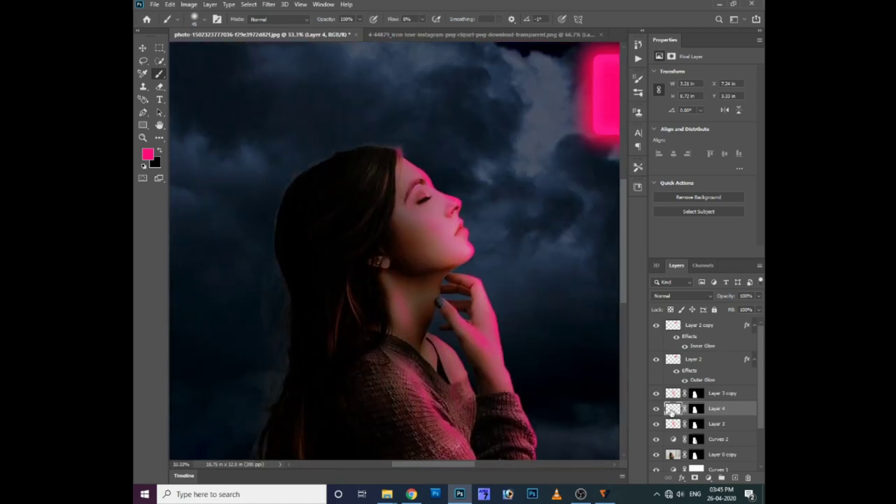
{"action": "left_click", "coordinate": [268, 4]}
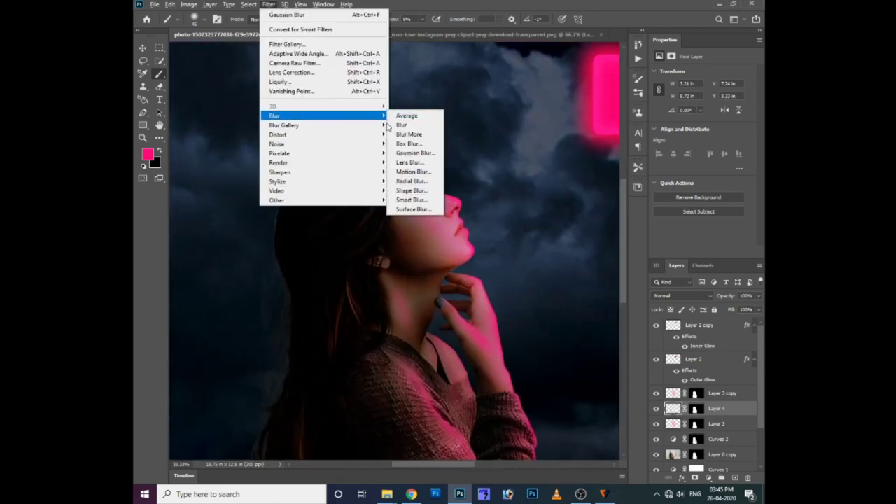
{"action": "left_click", "coordinate": [420, 154]}
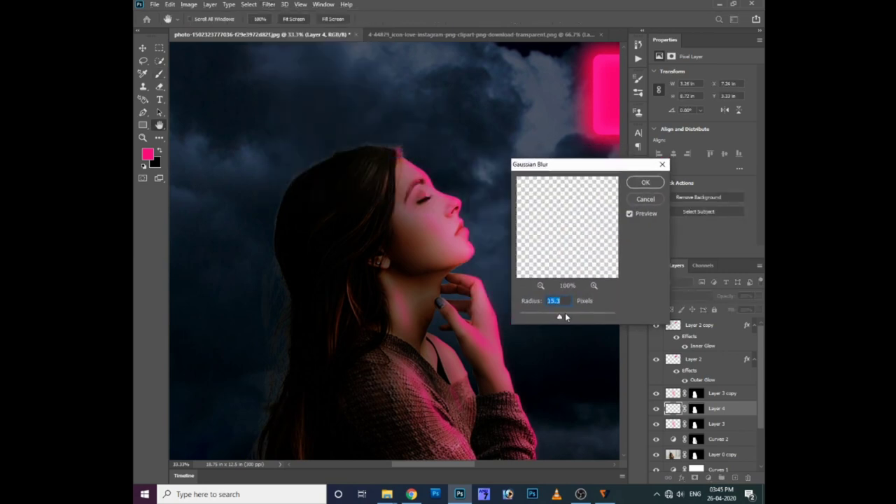
{"action": "key", "text": "Return"}
{"action": "key", "text": "b"}
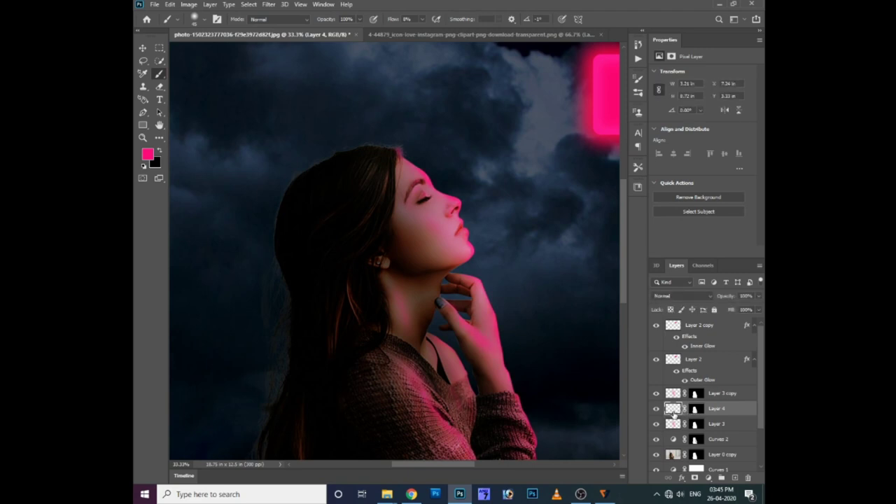
{"action": "key", "text": "ctrl+plus"}
{"action": "left_click", "coordinate": [268, 4]}
{"action": "mouse_move", "coordinate": [274, 116]}
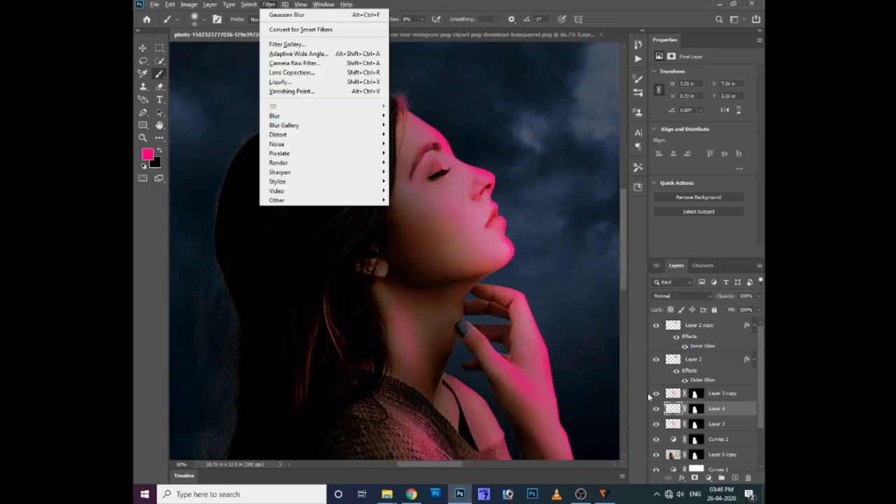
{"action": "left_click", "coordinate": [415, 154]}
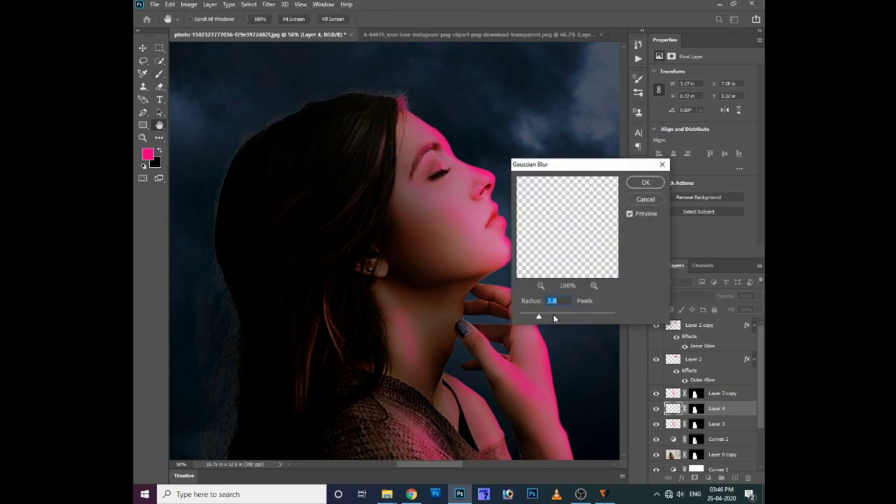
{"action": "left_click_drag", "start_coordinate": [562, 317], "coordinate": [560, 319]}
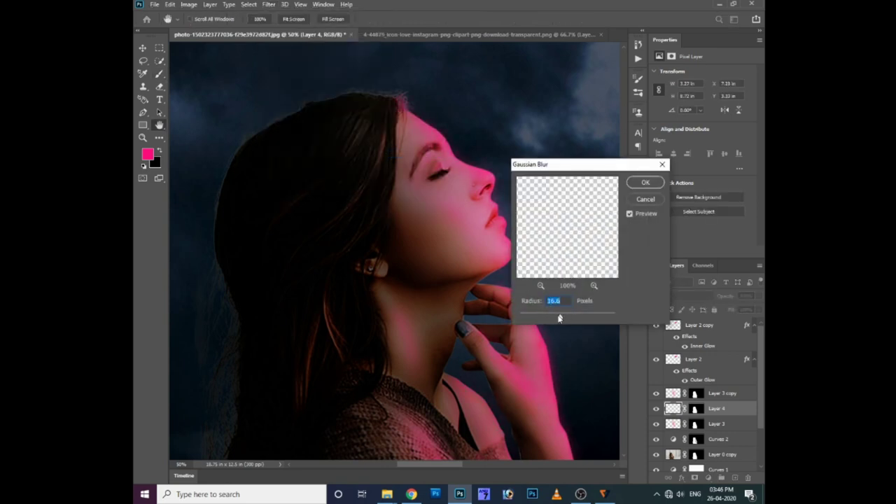
{"action": "key", "text": "Return"}
{"action": "key", "text": "b"}
Step: Load the woman's outline from Layer 4's mask, then deselect and zoom out
{"action": "left_click", "coordinate": [694, 424], "text": "ctrl"}
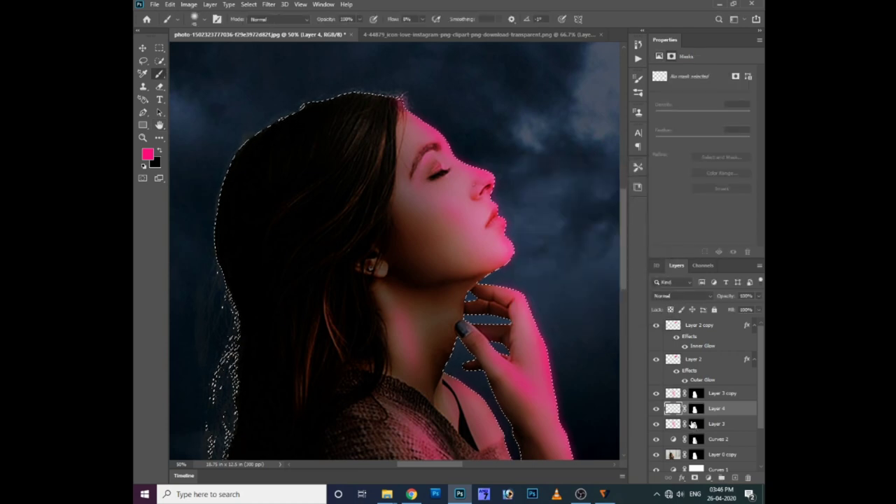
{"action": "left_click", "coordinate": [694, 410]}
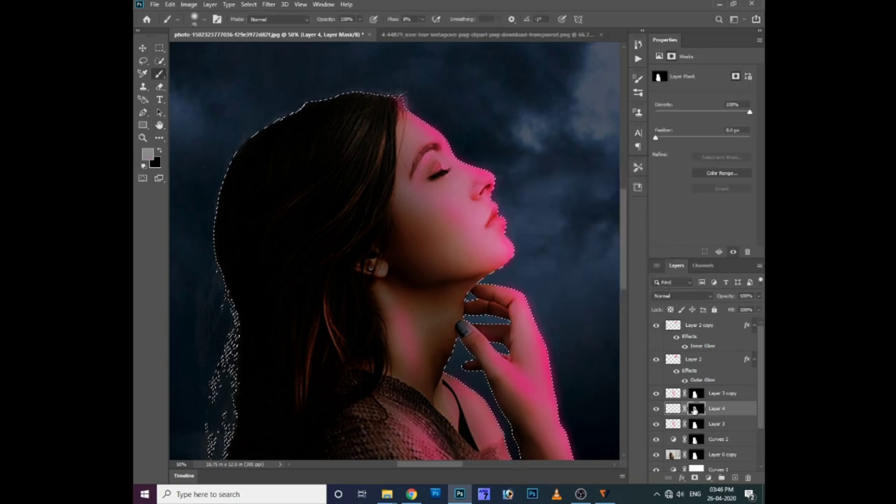
{"action": "key", "text": "ctrl+d"}
{"action": "key", "text": "ctrl+minus"}
{"action": "key", "text": "ctrl+minus"}
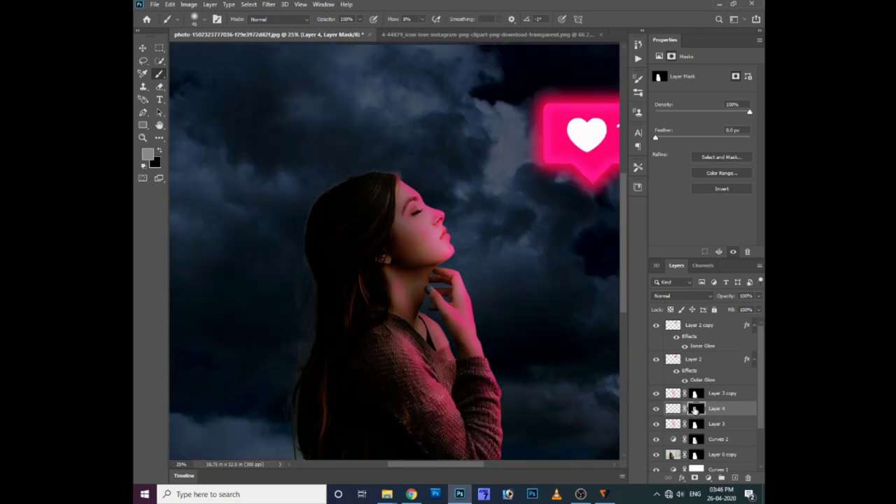
Step: Set Layer 4's blend mode to Lighten
{"action": "left_click", "coordinate": [673, 408]}
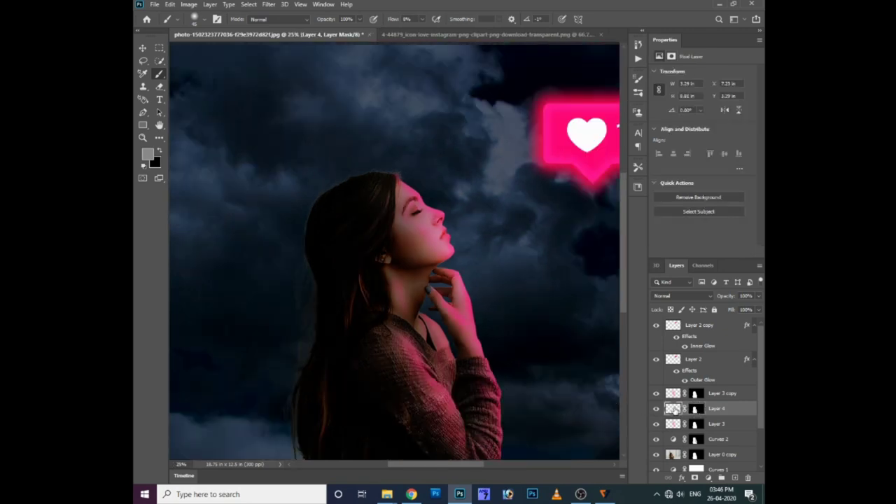
{"action": "left_click", "coordinate": [680, 295]}
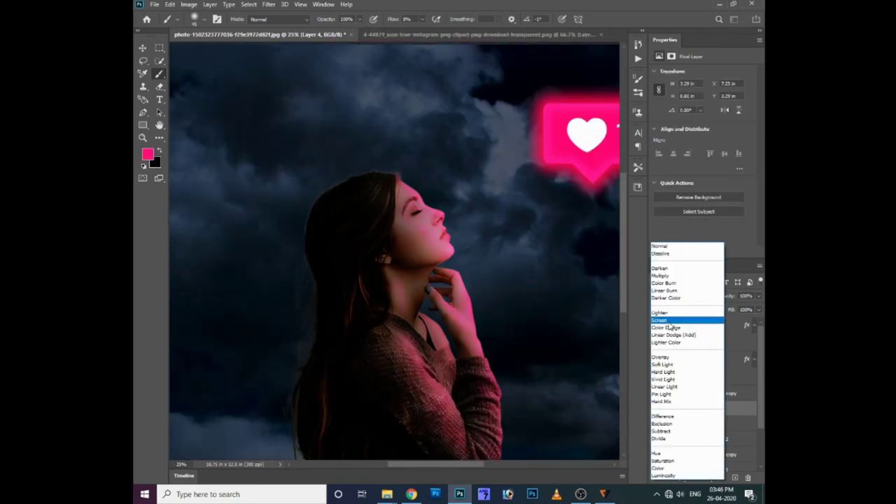
{"action": "left_click", "coordinate": [674, 410]}
{"action": "left_click", "coordinate": [667, 298]}
{"action": "left_click", "coordinate": [664, 321]}
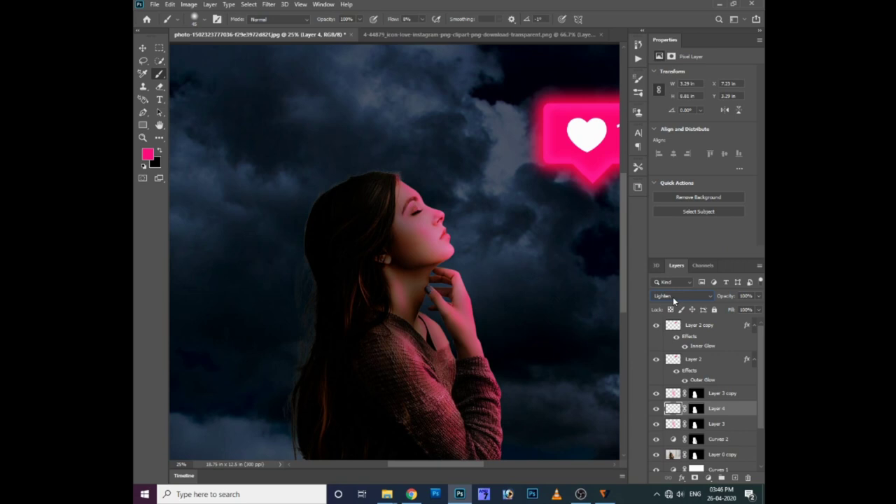
Step: Move Layer 4 beneath Layer 3 in the Layers panel
{"action": "key", "text": "ctrl+plus"}
{"action": "left_click_drag", "start_coordinate": [673, 408], "coordinate": [733, 419]}
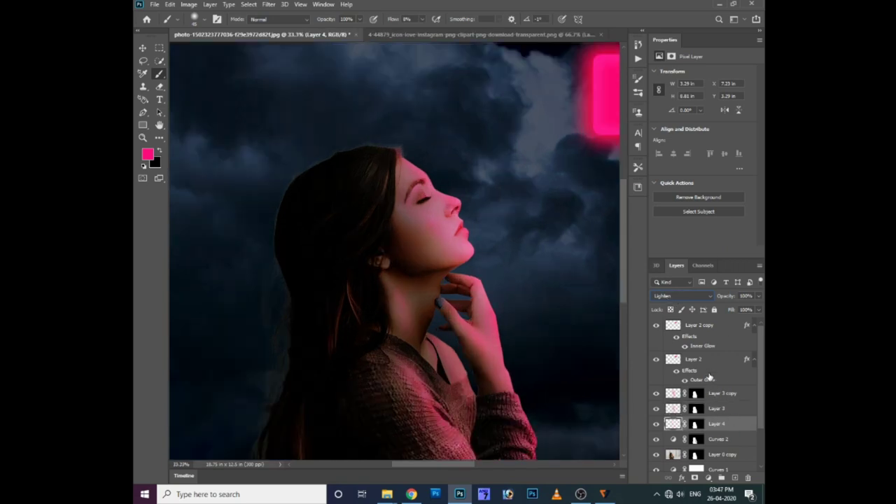
{"action": "key", "text": "ctrl+minus"}
{"action": "key", "text": "ctrl+minus"}
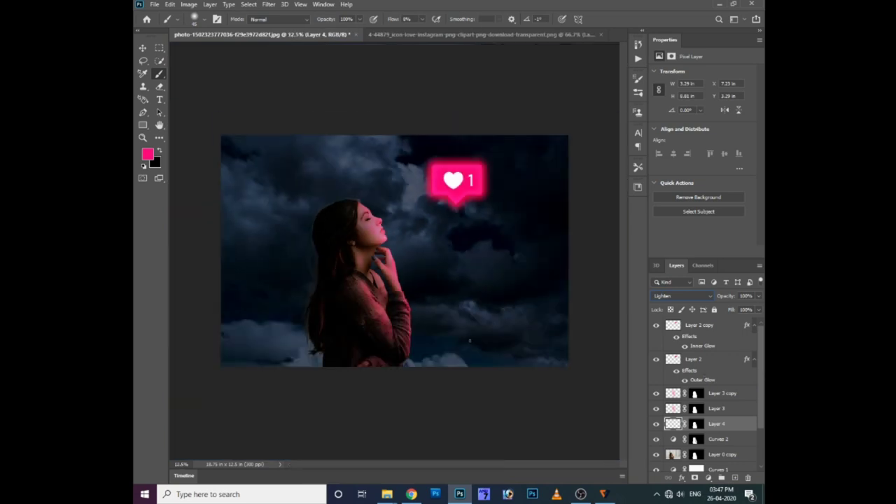
Step: Use the Move tool to shift the heart notification slightly to the left
{"action": "right_click", "coordinate": [484, 304]}
{"action": "key", "text": "Escape"}
{"action": "key", "text": "v"}
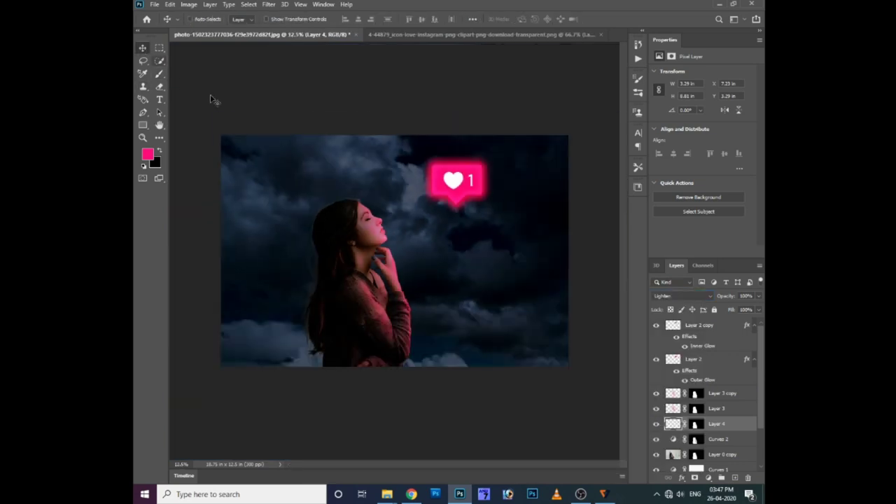
{"action": "right_click", "coordinate": [440, 257]}
{"action": "left_click", "coordinate": [443, 258]}
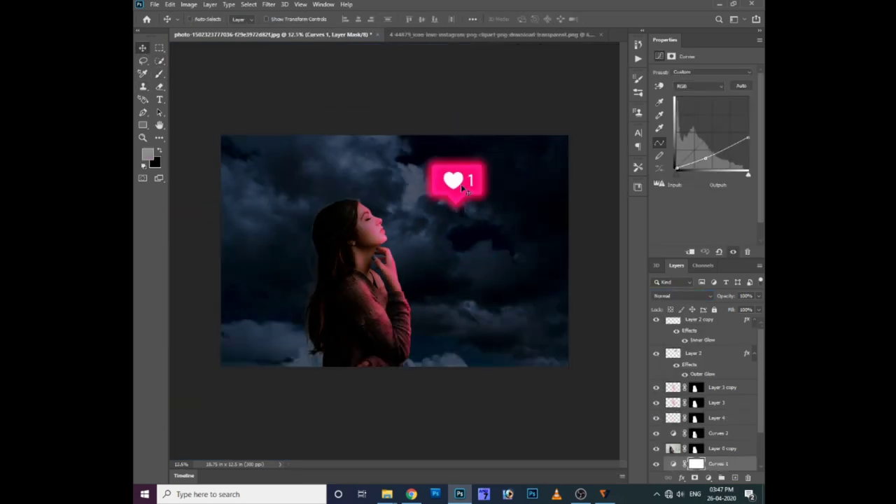
{"action": "left_click_drag", "start_coordinate": [467, 184], "coordinate": [451, 186]}
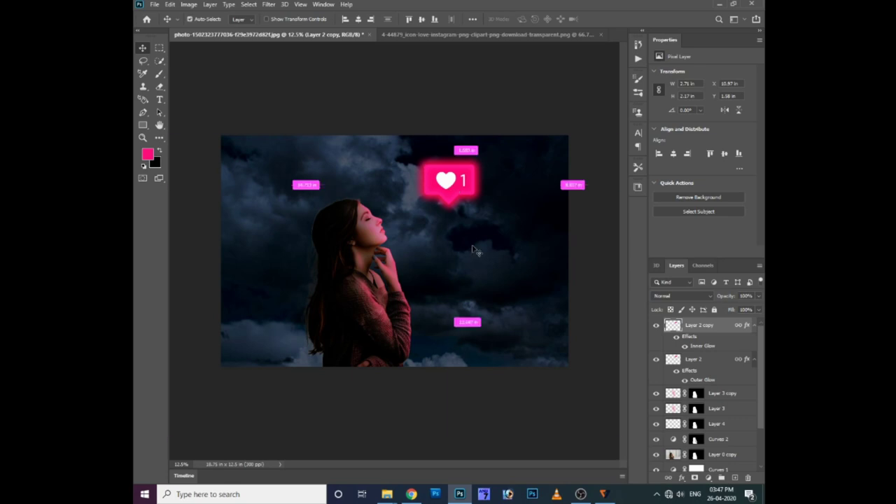
Step: Duplicate all the layers and merge the copies into Layer 2 copy 3
{"action": "key", "text": "ctrl+plus"}
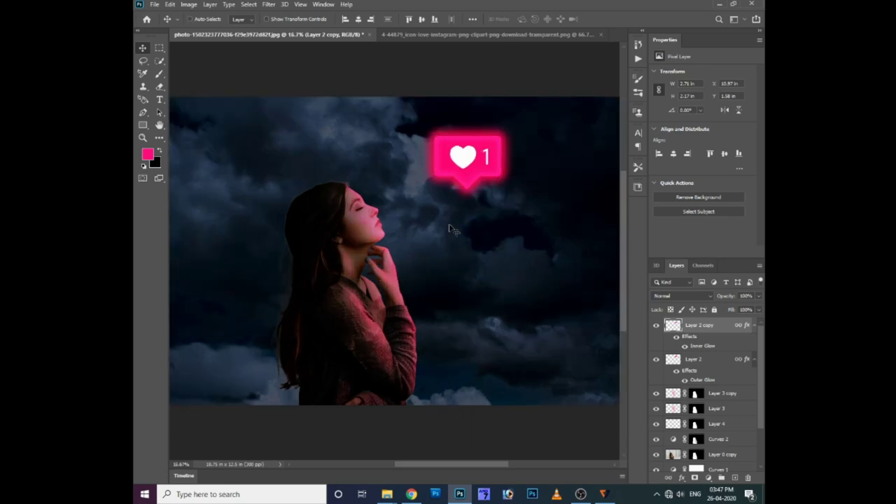
{"action": "scroll", "coordinate": [723, 390], "scroll_direction": "down", "scroll_amount": 3}
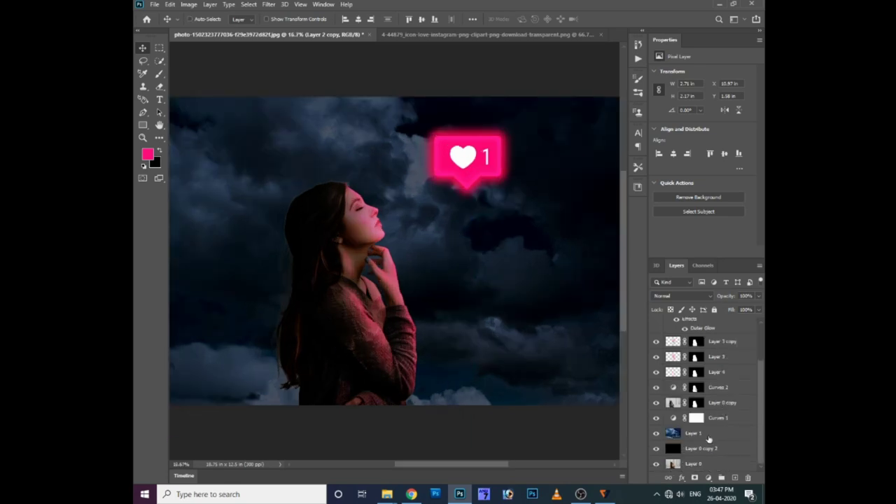
{"action": "scroll", "coordinate": [710, 434], "scroll_direction": "up", "scroll_amount": 3}
{"action": "left_click", "coordinate": [713, 329], "text": "shift"}
{"action": "right_click", "coordinate": [712, 329]}
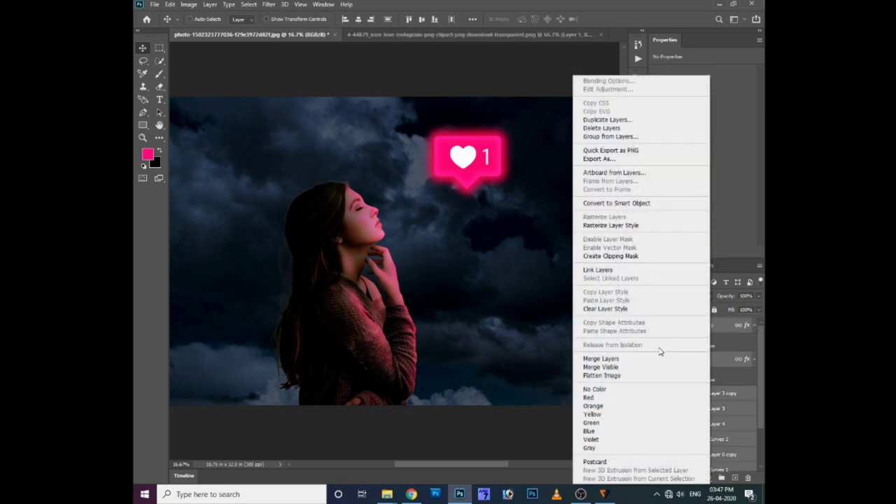
{"action": "left_click", "coordinate": [602, 120]}
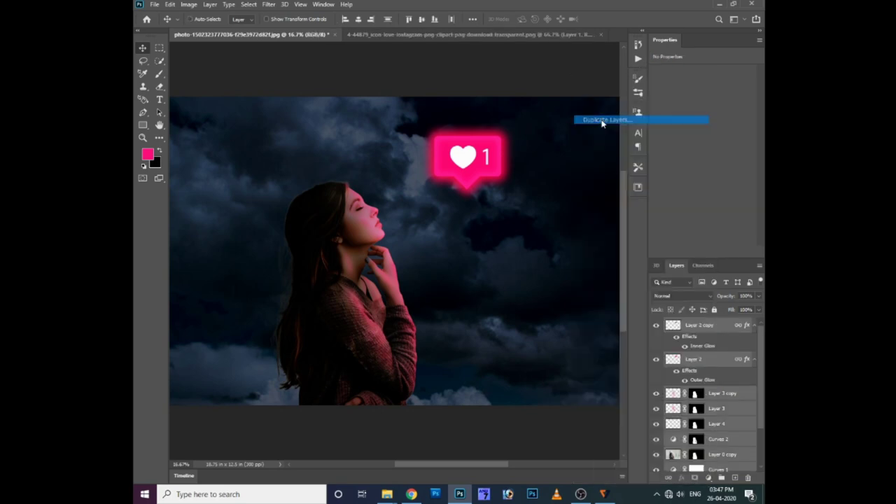
{"action": "left_click", "coordinate": [532, 137]}
{"action": "right_click", "coordinate": [726, 325]}
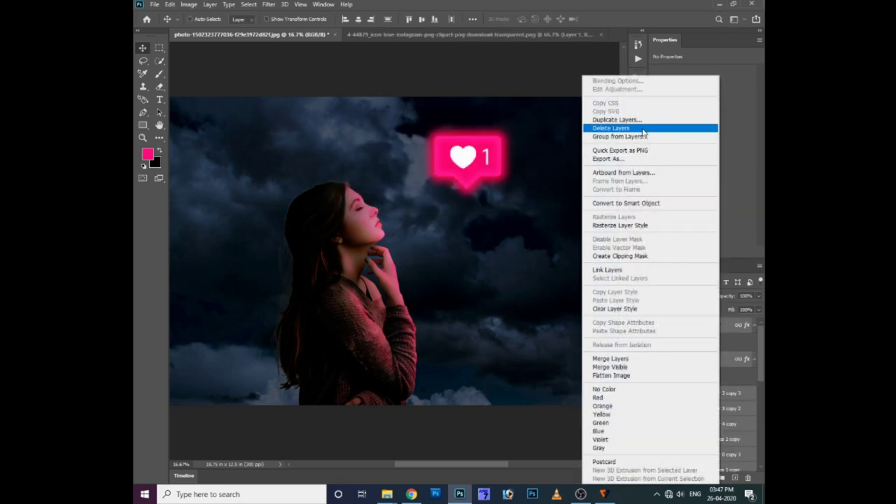
{"action": "left_click", "coordinate": [611, 358]}
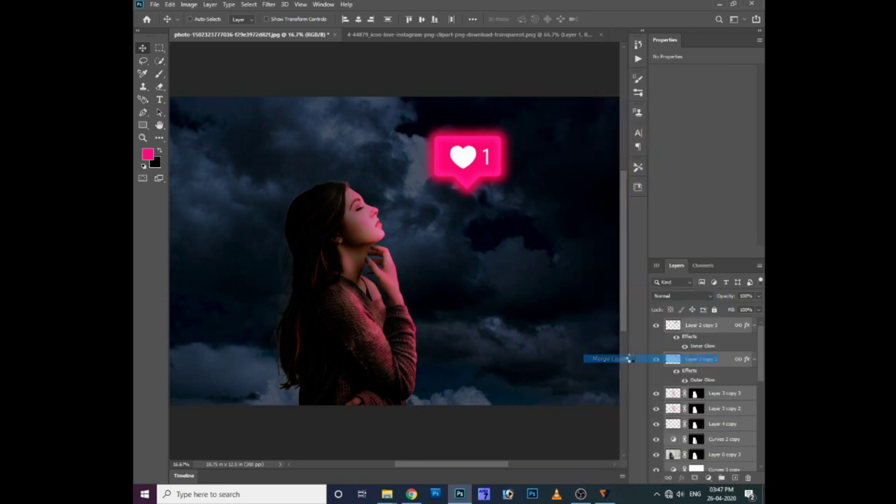
Step: Add a Color Lookup layer and try the 2Strip.look, Candlelight.CUBE and following LUTs
{"action": "left_click", "coordinate": [709, 478]}
{"action": "left_click", "coordinate": [709, 425]}
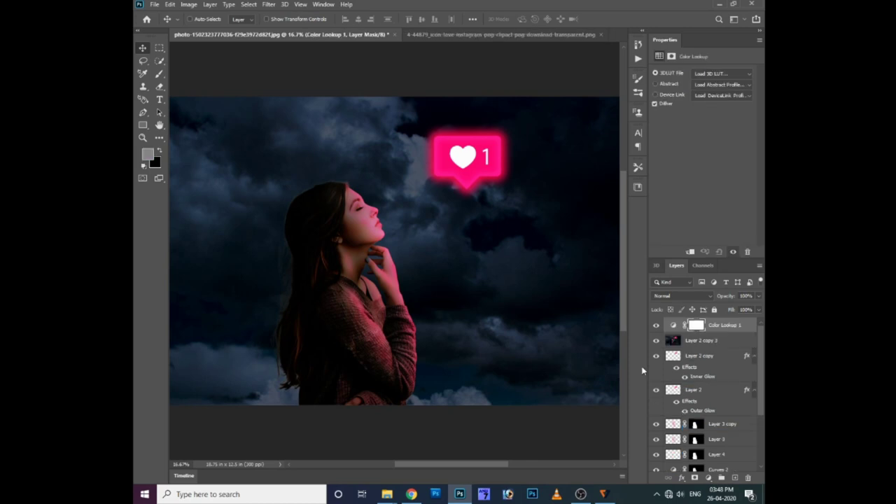
{"action": "left_click", "coordinate": [709, 74]}
{"action": "left_click", "coordinate": [668, 113]}
{"action": "key", "text": "Down"}
{"action": "key", "text": "Down"}
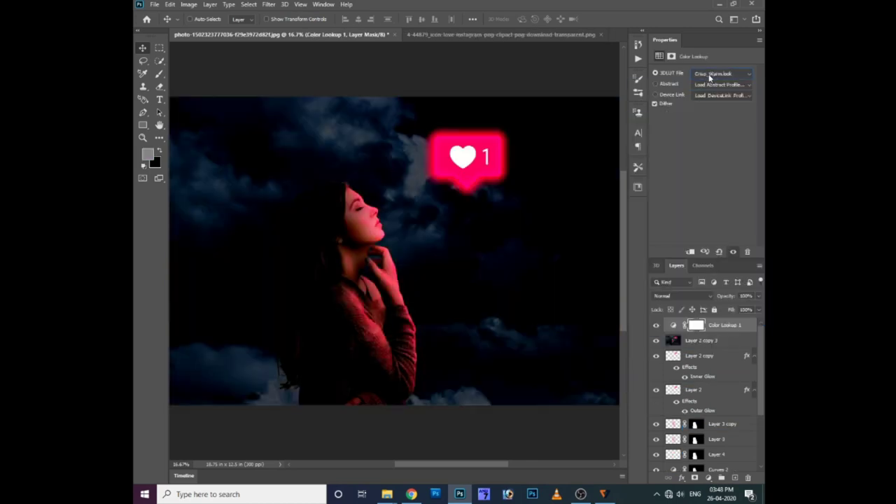
{"action": "key", "text": "Down"}
{"action": "key", "text": "Down"}
{"action": "key", "text": "Down"}
{"action": "key", "text": "Down"}
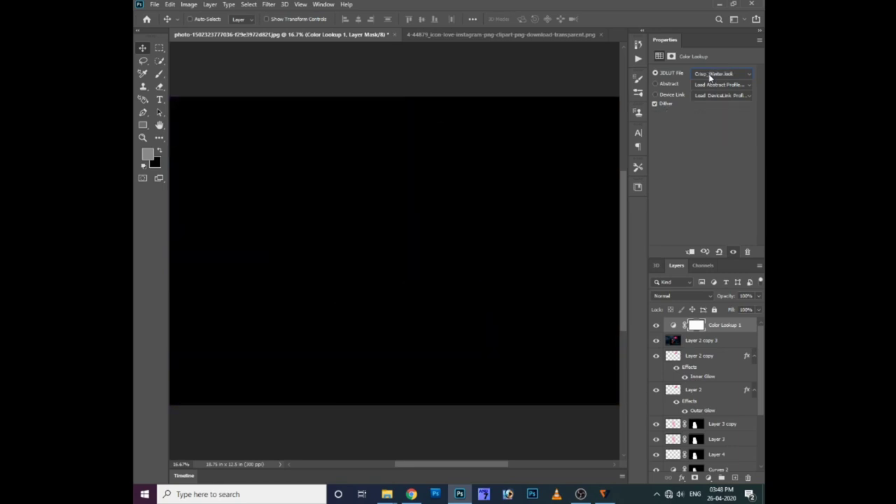
{"action": "key", "text": "Down"}
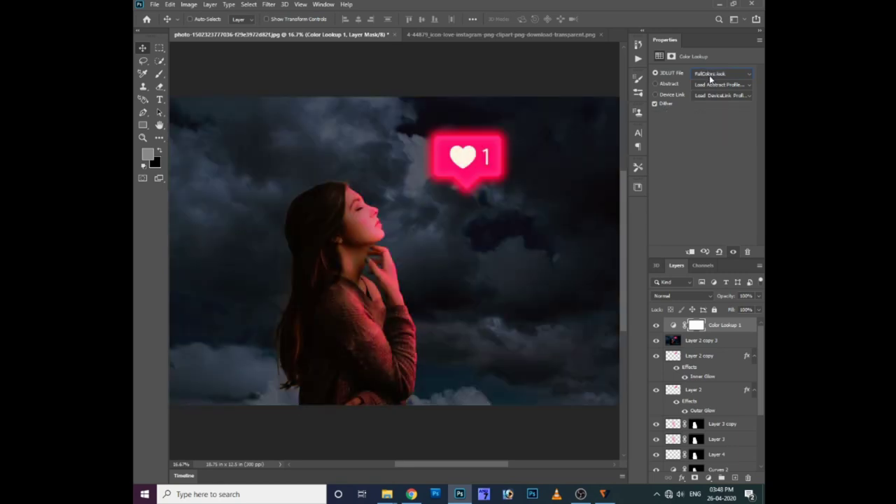
{"action": "left_click", "coordinate": [656, 325]}
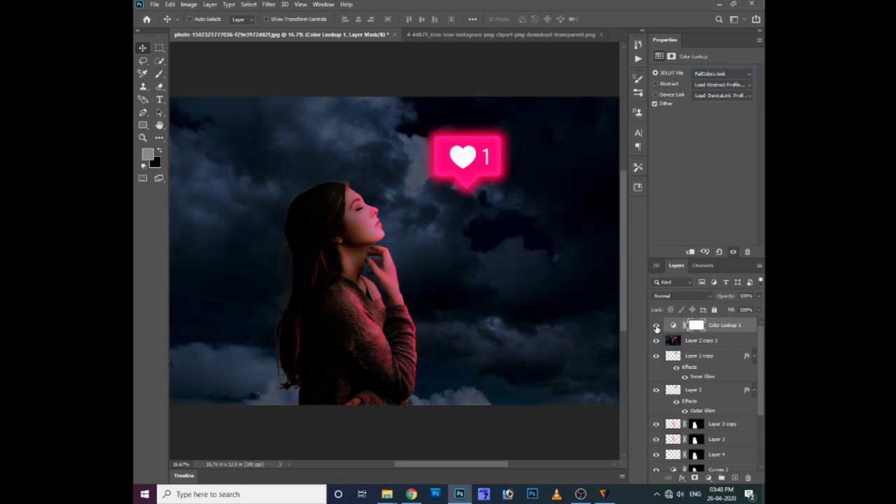
{"action": "left_click", "coordinate": [656, 325]}
Step: Switch the lookup to FoggyNight.3DL and toggle the grade on and off to compare
{"action": "left_click", "coordinate": [718, 74]}
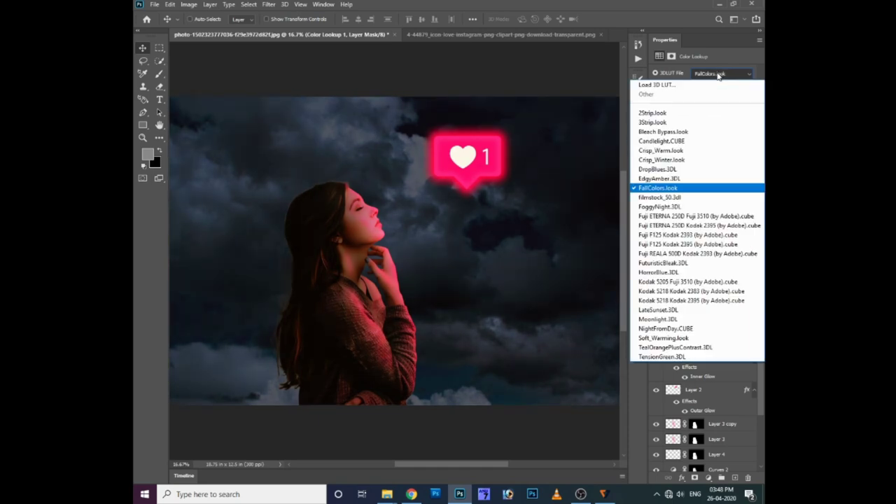
{"action": "key", "text": "Down"}
{"action": "key", "text": "Return"}
{"action": "key", "text": "Down"}
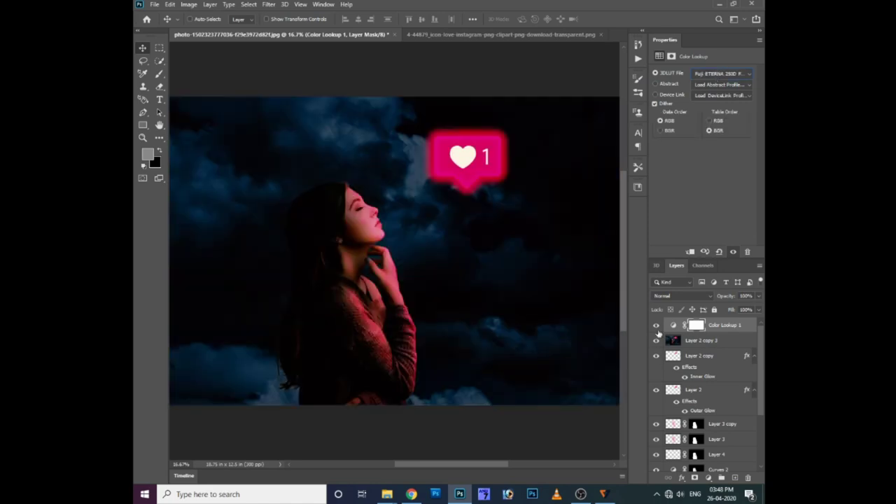
{"action": "left_click", "coordinate": [656, 326]}
{"action": "left_click", "coordinate": [656, 325]}
{"action": "left_click", "coordinate": [656, 325]}
{"action": "left_click", "coordinate": [656, 326]}
{"action": "left_click", "coordinate": [656, 326]}
{"action": "left_click", "coordinate": [656, 325]}
Step: Scroll through further LUT presets, toggling the Color Lookup grade to compare each
{"action": "scroll", "coordinate": [713, 77], "scroll_direction": "down", "scroll_amount": 1}
{"action": "scroll", "coordinate": [714, 78], "scroll_direction": "down", "scroll_amount": 1}
{"action": "scroll", "coordinate": [713, 77], "scroll_direction": "down", "scroll_amount": 1}
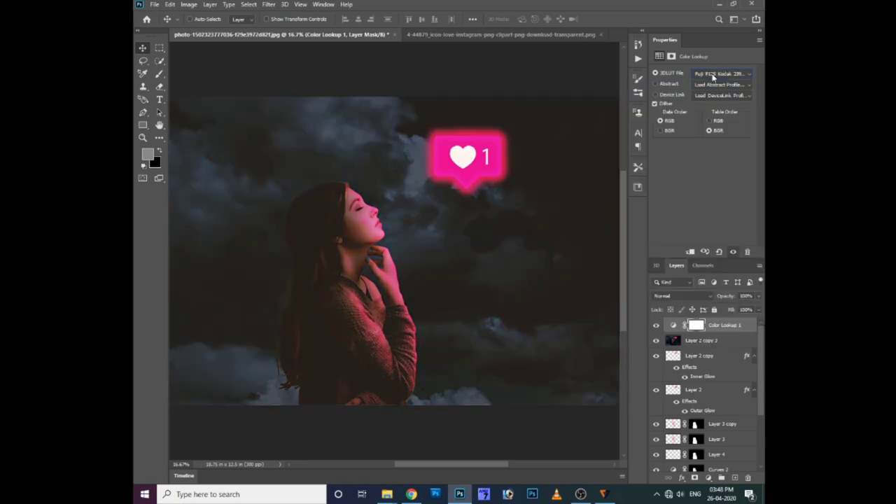
{"action": "scroll", "coordinate": [713, 77], "scroll_direction": "down", "scroll_amount": 1}
{"action": "scroll", "coordinate": [714, 77], "scroll_direction": "down", "scroll_amount": 1}
{"action": "scroll", "coordinate": [714, 78], "scroll_direction": "down", "scroll_amount": 1}
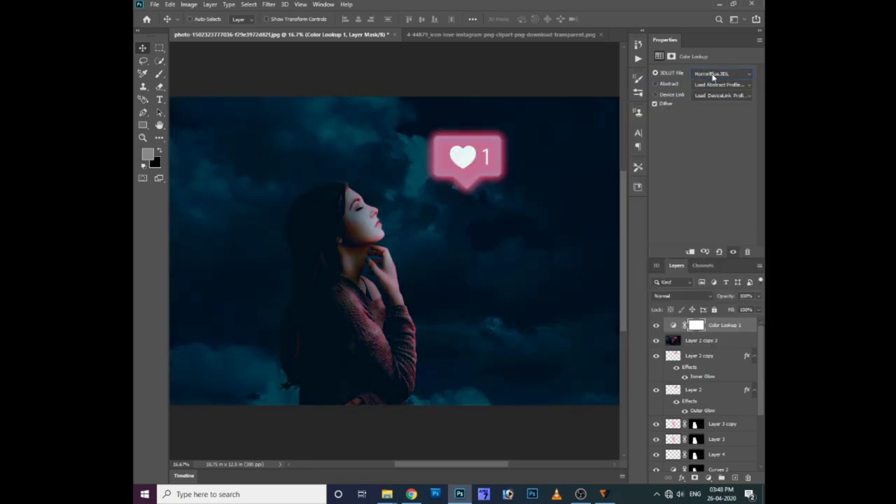
{"action": "scroll", "coordinate": [714, 77], "scroll_direction": "down", "scroll_amount": 1}
{"action": "scroll", "coordinate": [713, 77], "scroll_direction": "up", "scroll_amount": 1}
{"action": "scroll", "coordinate": [714, 77], "scroll_direction": "down", "scroll_amount": 1}
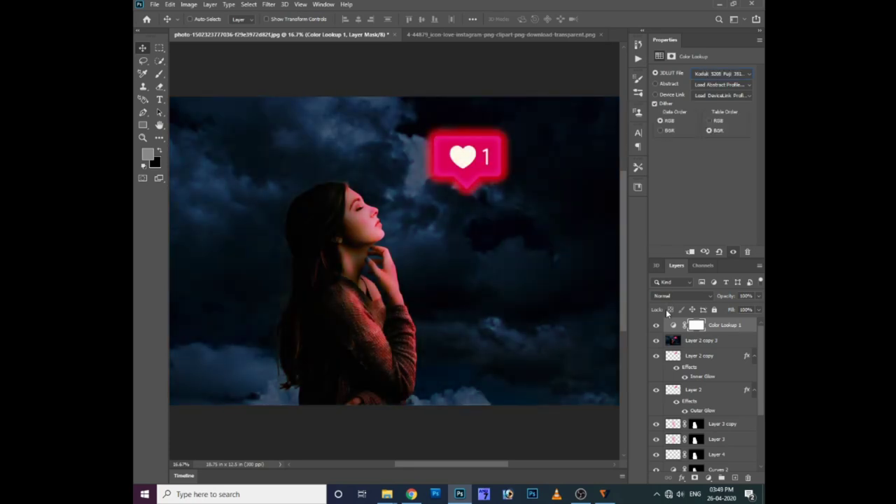
{"action": "left_click", "coordinate": [657, 326]}
{"action": "left_click", "coordinate": [656, 325]}
{"action": "left_click", "coordinate": [656, 325]}
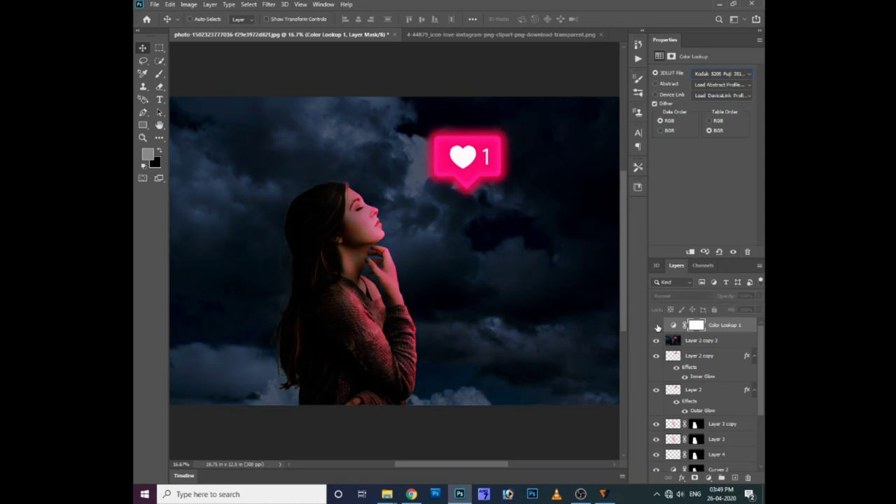
{"action": "left_click", "coordinate": [657, 325]}
{"action": "scroll", "coordinate": [722, 73], "scroll_direction": "down", "scroll_amount": 1}
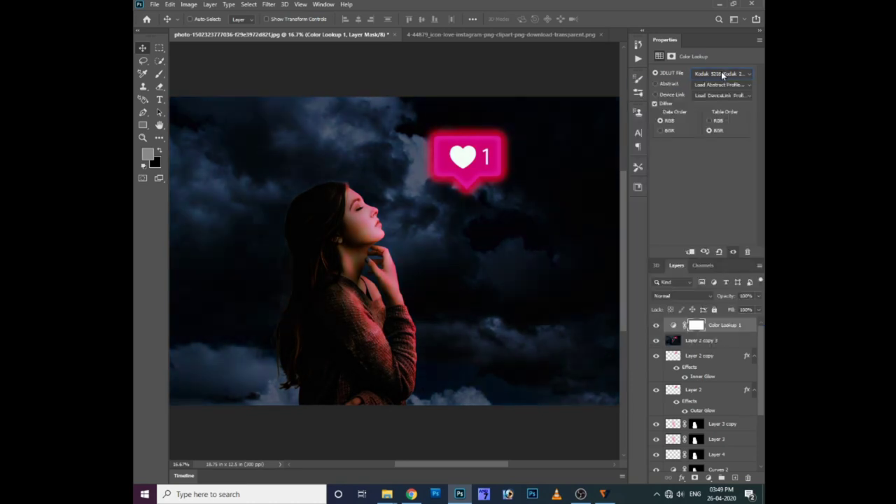
{"action": "scroll", "coordinate": [721, 73], "scroll_direction": "down", "scroll_amount": 1}
{"action": "scroll", "coordinate": [721, 72], "scroll_direction": "down", "scroll_amount": 1}
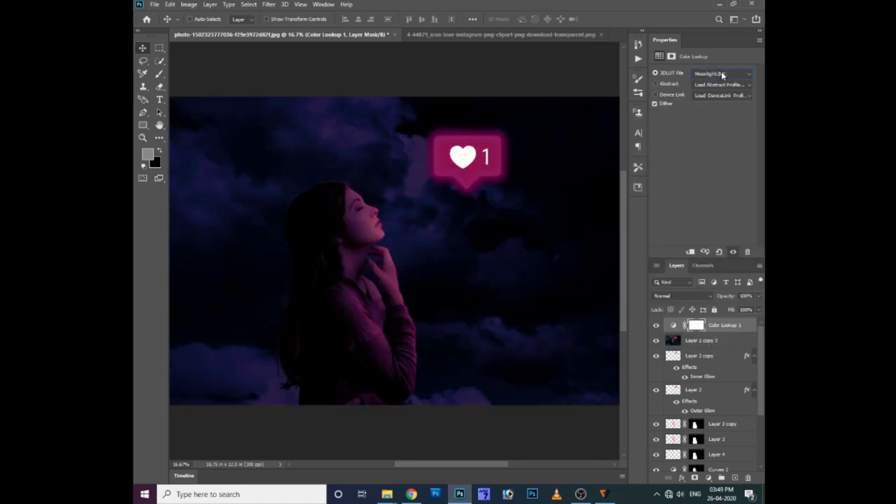
{"action": "scroll", "coordinate": [721, 73], "scroll_direction": "down", "scroll_amount": 1}
{"action": "scroll", "coordinate": [721, 73], "scroll_direction": "down", "scroll_amount": 1}
{"action": "scroll", "coordinate": [721, 73], "scroll_direction": "down", "scroll_amount": 1}
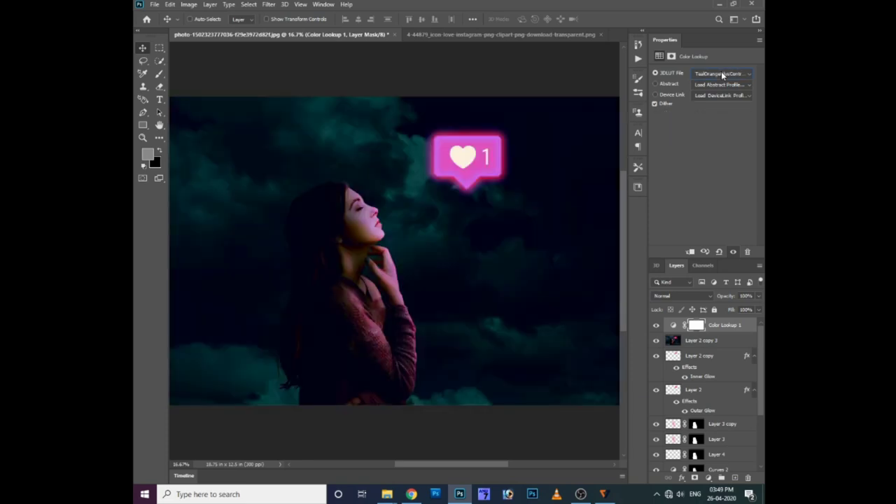
{"action": "left_click", "coordinate": [656, 325]}
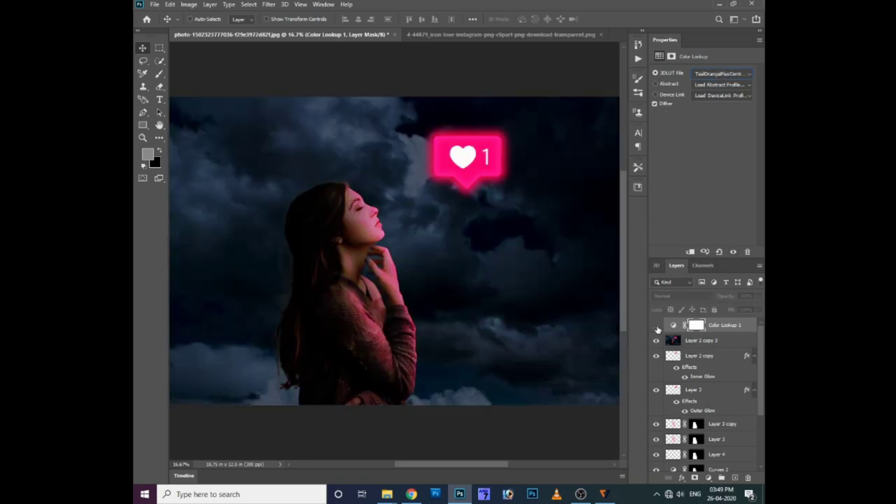
{"action": "left_click", "coordinate": [656, 325]}
Step: Try the TensionGreen.3DL lookup, then settle on TealOrangePlusContrast
{"action": "left_click", "coordinate": [708, 73]}
{"action": "left_click", "coordinate": [708, 73]}
{"action": "scroll", "coordinate": [708, 73], "scroll_direction": "down", "scroll_amount": 1}
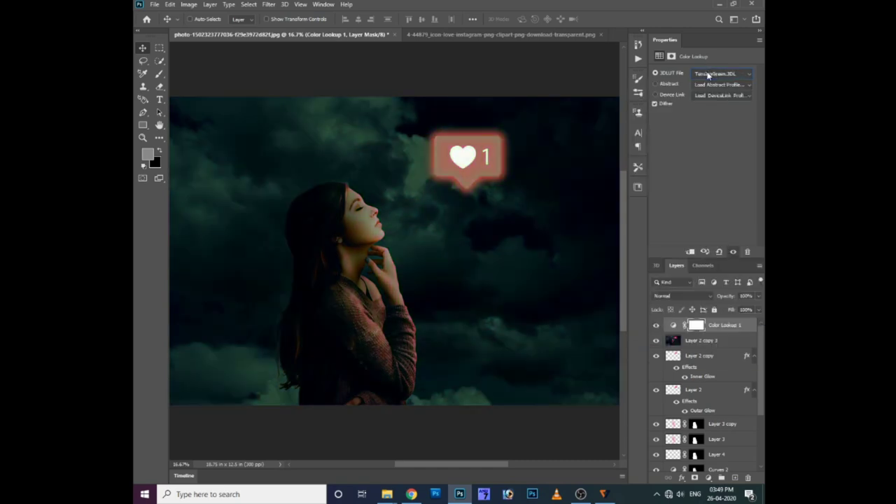
{"action": "left_click", "coordinate": [708, 74]}
{"action": "left_click", "coordinate": [645, 351]}
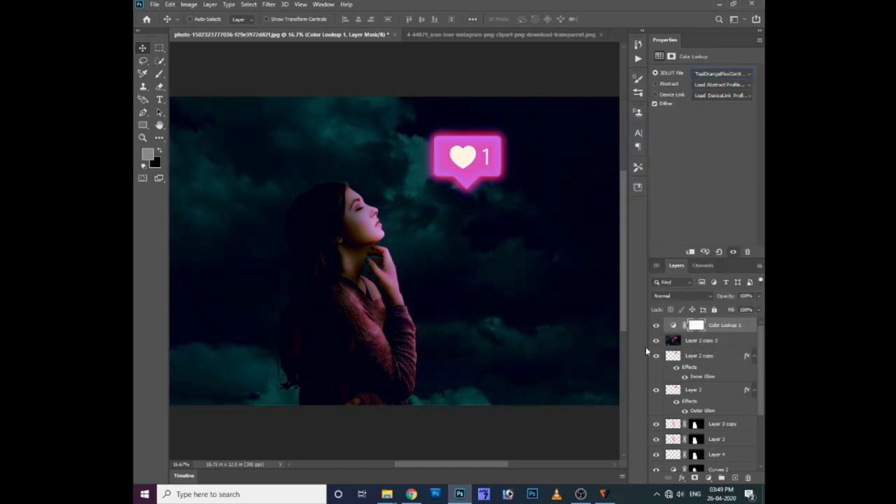
Step: Set the Color Lookup 1 layer's opacity to 47%
{"action": "left_click", "coordinate": [758, 295]}
{"action": "mouse_move", "coordinate": [759, 308]}
{"action": "left_mouse_down"}
{"action": "mouse_move", "coordinate": [724, 306]}
{"action": "mouse_move", "coordinate": [734, 306]}
{"action": "left_mouse_up"}
{"action": "left_click", "coordinate": [656, 325]}
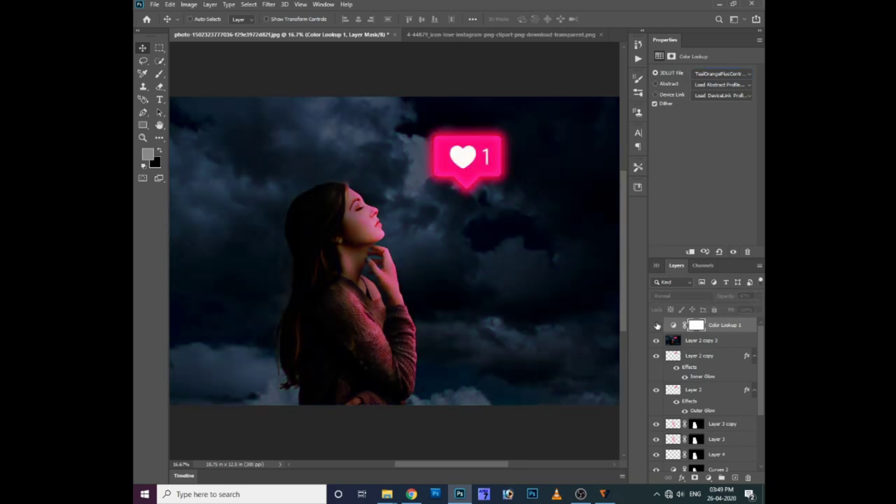
{"action": "left_click", "coordinate": [657, 325]}
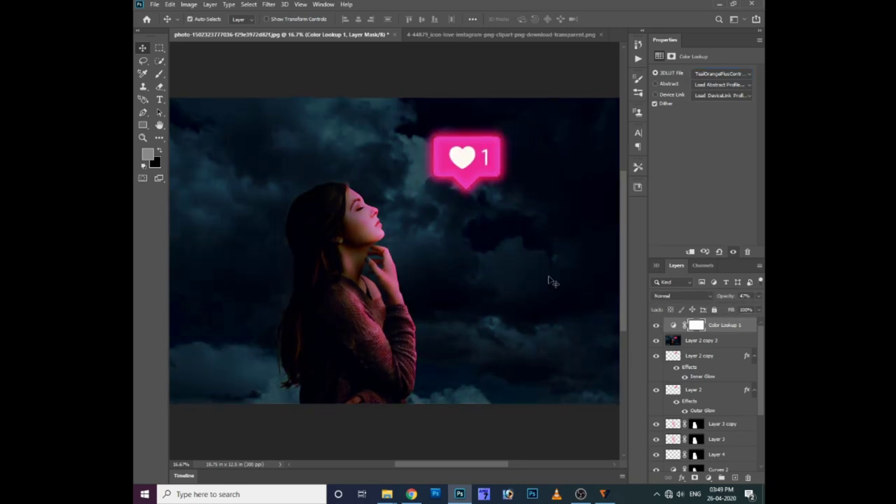
Step: Duplicate Layer 2 copy 3 and merge Color Lookup 1 into it, creating Layer 2 copy 4
{"action": "key", "text": "ctrl+minus"}
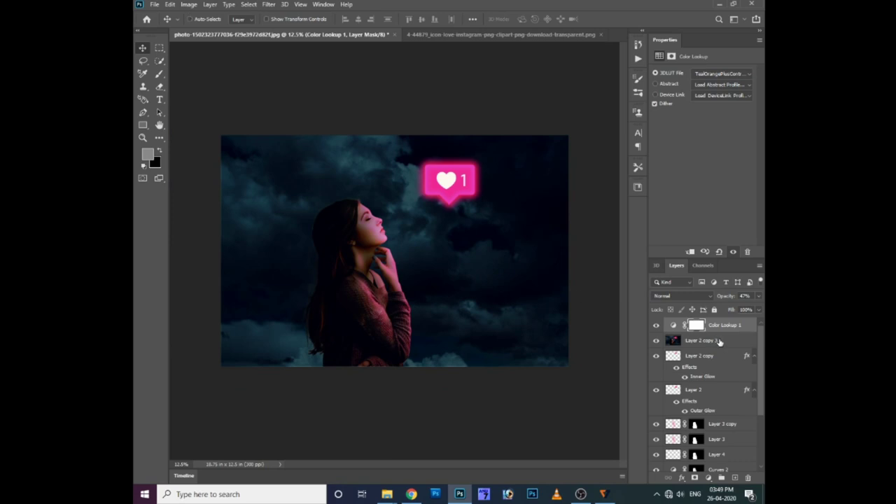
{"action": "left_click", "coordinate": [718, 342]}
{"action": "key", "text": "ctrl+j"}
{"action": "left_click", "coordinate": [717, 326]}
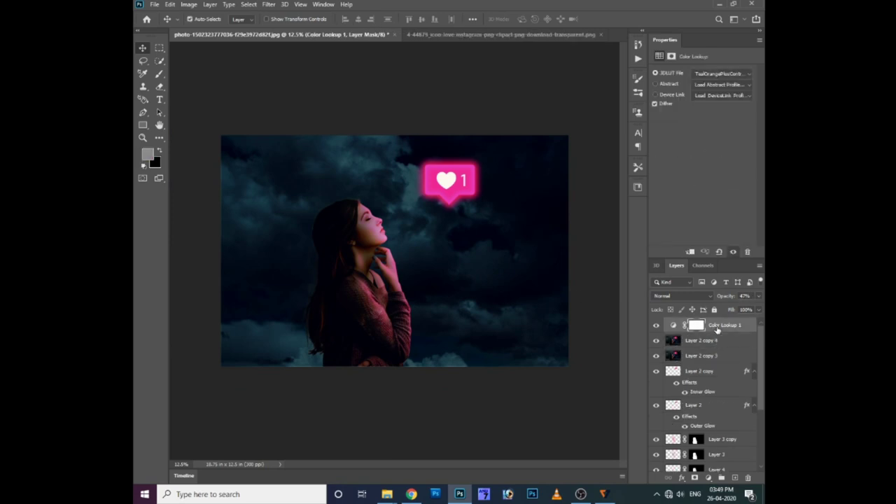
{"action": "key", "text": "Delete"}
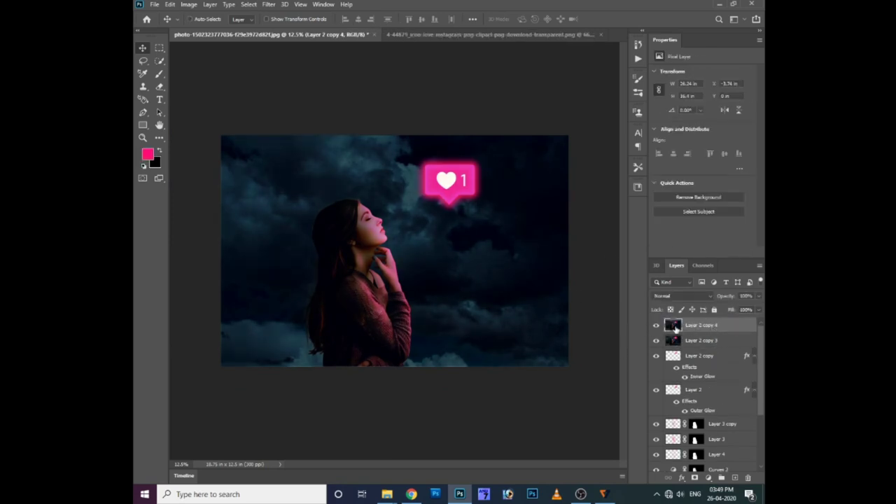
{"action": "left_click", "coordinate": [189, 4]}
{"action": "mouse_move", "coordinate": [204, 30]}
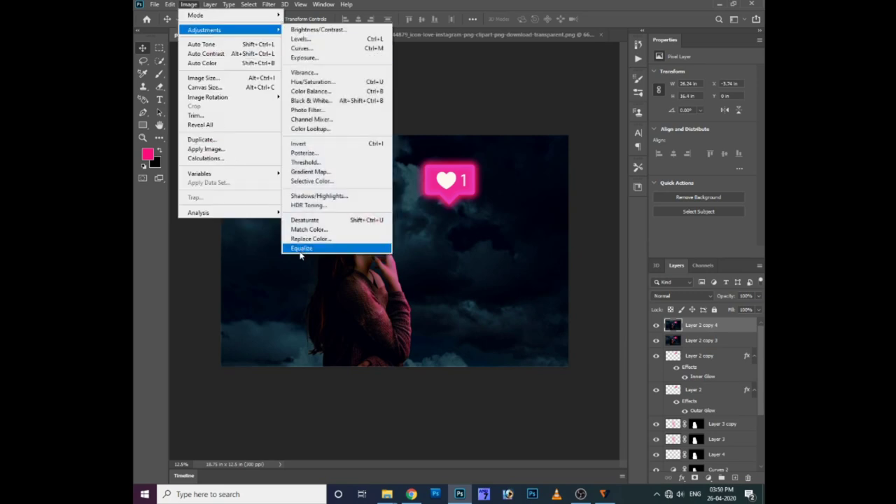
Step: Open Match Color, enable Neutralize, set Fade to 100 and adjust luminance and colour intensity
{"action": "left_click", "coordinate": [348, 229]}
{"action": "left_click_drag", "start_coordinate": [583, 119], "coordinate": [520, 234]}
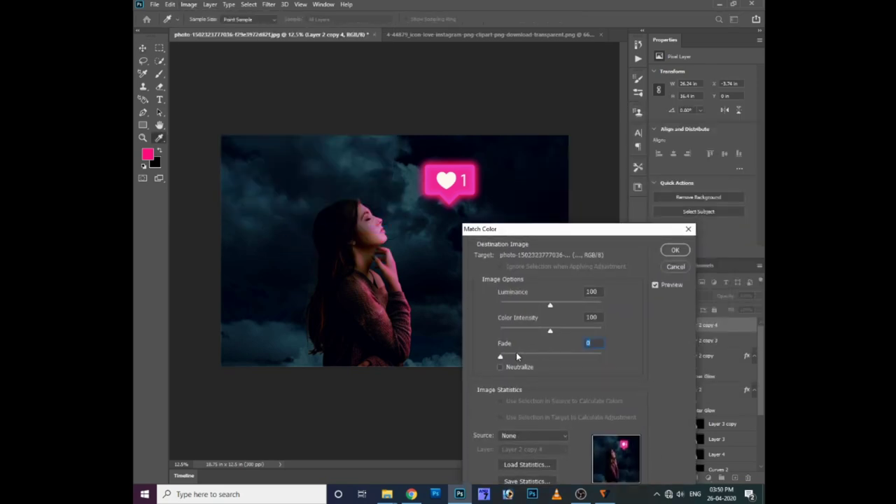
{"action": "key", "text": "alt+n"}
{"action": "mouse_move", "coordinate": [570, 359]}
{"action": "left_mouse_down"}
{"action": "mouse_move", "coordinate": [606, 360]}
{"action": "mouse_move", "coordinate": [488, 358]}
{"action": "mouse_move", "coordinate": [607, 358]}
{"action": "left_mouse_up"}
{"action": "left_click_drag", "start_coordinate": [574, 334], "coordinate": [582, 333]}
{"action": "mouse_move", "coordinate": [556, 305]}
{"action": "left_mouse_down"}
{"action": "mouse_move", "coordinate": [572, 305]}
{"action": "mouse_move", "coordinate": [508, 307]}
{"action": "left_mouse_up"}
{"action": "left_click_drag", "start_coordinate": [580, 333], "coordinate": [599, 332]}
Step: Turn off Neutralize and refine Fade, Color Intensity and Luminance, comparing against the original
{"action": "left_click", "coordinate": [500, 368]}
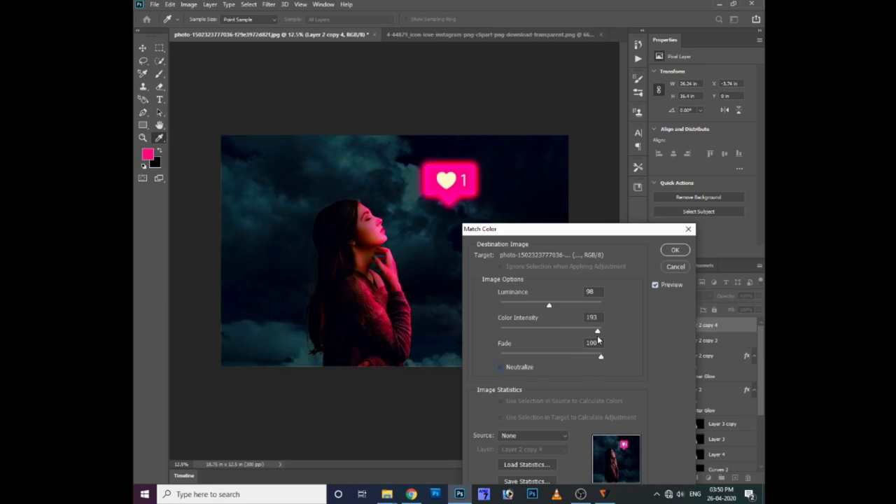
{"action": "left_click_drag", "start_coordinate": [589, 362], "coordinate": [526, 361]}
{"action": "left_click_drag", "start_coordinate": [588, 335], "coordinate": [572, 335]}
{"action": "mouse_move", "coordinate": [550, 305]}
{"action": "left_mouse_down"}
{"action": "mouse_move", "coordinate": [562, 306]}
{"action": "mouse_move", "coordinate": [567, 333]}
{"action": "left_mouse_up"}
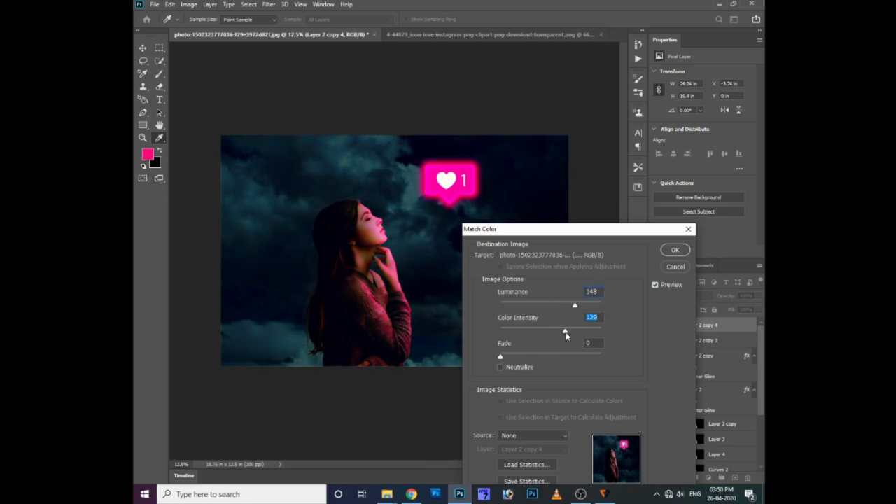
{"action": "left_click", "coordinate": [656, 285]}
{"action": "left_click", "coordinate": [656, 284]}
{"action": "left_click", "coordinate": [656, 284]}
Step: Apply the Match Color adjustment and zoom in and back out to check the whole image
{"action": "key", "text": "Return"}
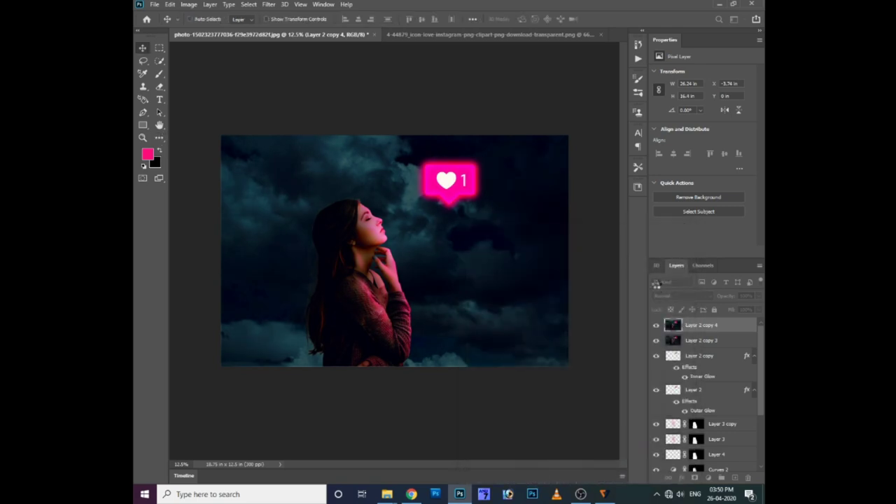
{"action": "key", "text": "v"}
{"action": "key", "text": "ctrl+plus"}
{"action": "key", "text": "ctrl+minus"}
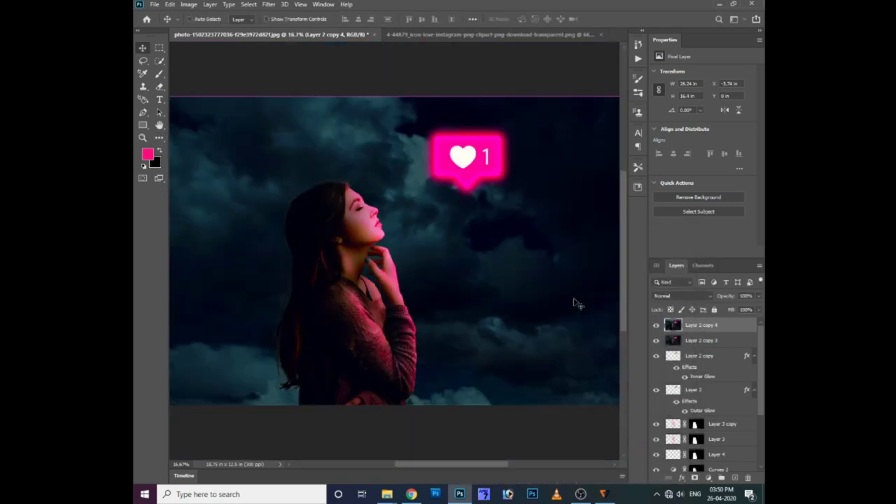
{"action": "key", "text": "ctrl+minus"}
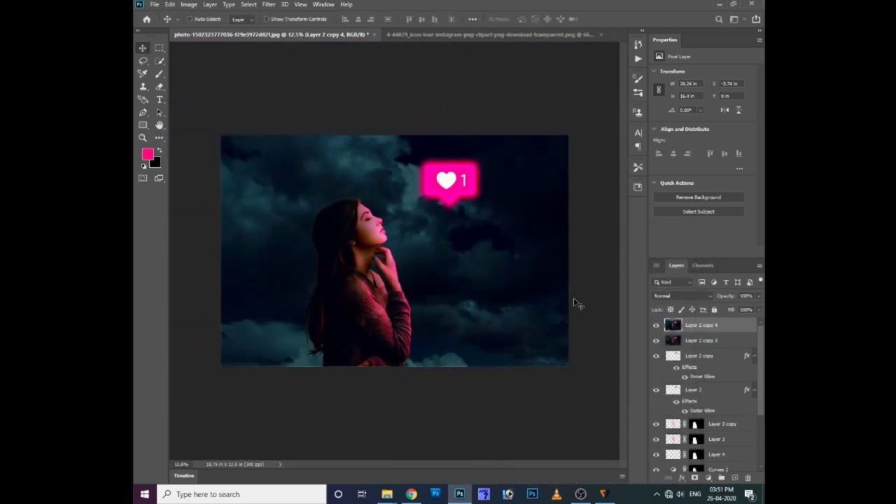
Step: Add a Color Balance adjustment layer, undo it, and bring up the adjustment layer list again
{"action": "left_click", "coordinate": [707, 478]}
{"action": "left_click", "coordinate": [711, 393]}
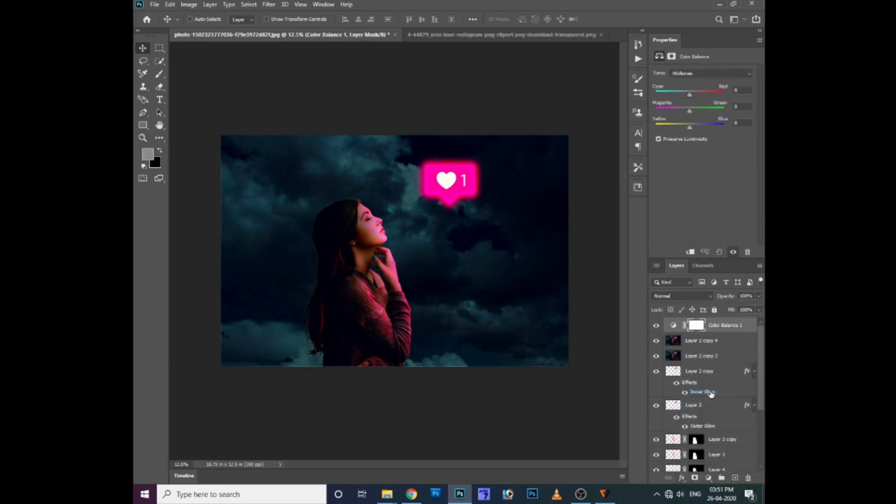
{"action": "key", "text": "ctrl+z"}
{"action": "left_click", "coordinate": [708, 478]}
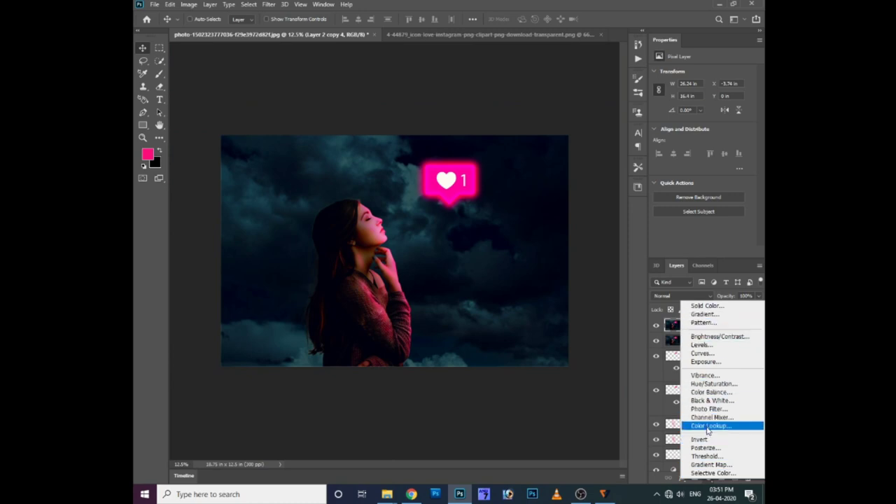
Step: Add a Selective Color adjustment layer with the Whites' Black set to -42%
{"action": "left_click", "coordinate": [713, 473]}
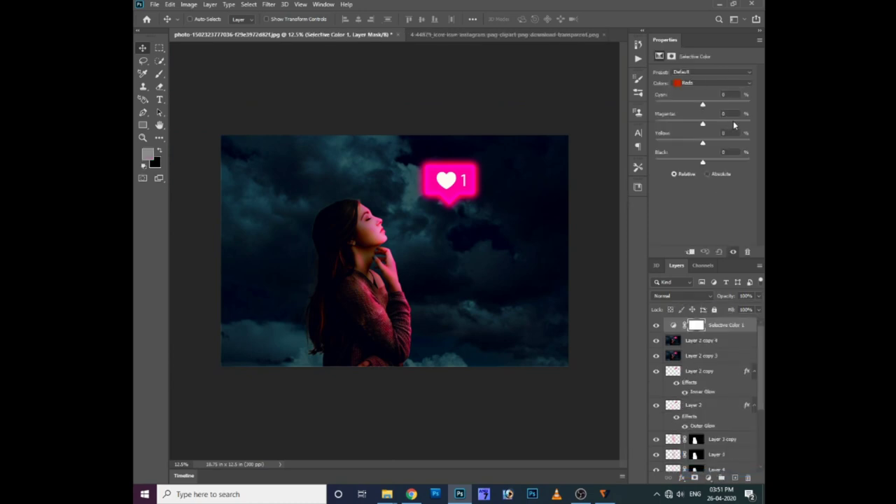
{"action": "left_click", "coordinate": [702, 84]}
{"action": "left_click", "coordinate": [700, 138]}
{"action": "left_click_drag", "start_coordinate": [703, 163], "coordinate": [733, 164]}
{"action": "mouse_move", "coordinate": [662, 163]}
{"action": "left_mouse_down"}
{"action": "mouse_move", "coordinate": [698, 164]}
{"action": "mouse_move", "coordinate": [684, 166]}
{"action": "left_mouse_up"}
Step: Zoom in on the image and switch to Full Screen Mode to check the brightened highlights
{"action": "key", "text": "ctrl+plus"}
{"action": "key", "text": "ctrl+minus"}
{"action": "key", "text": "ctrl+plus"}
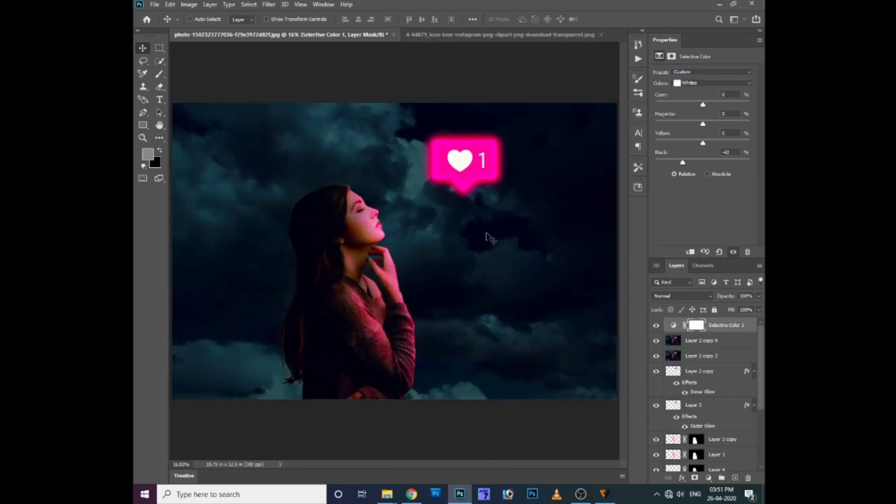
{"action": "key", "text": "f"}
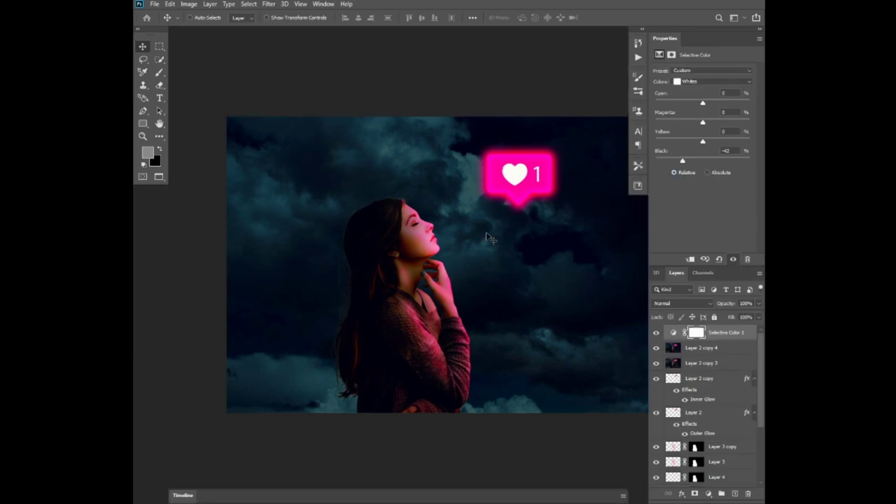